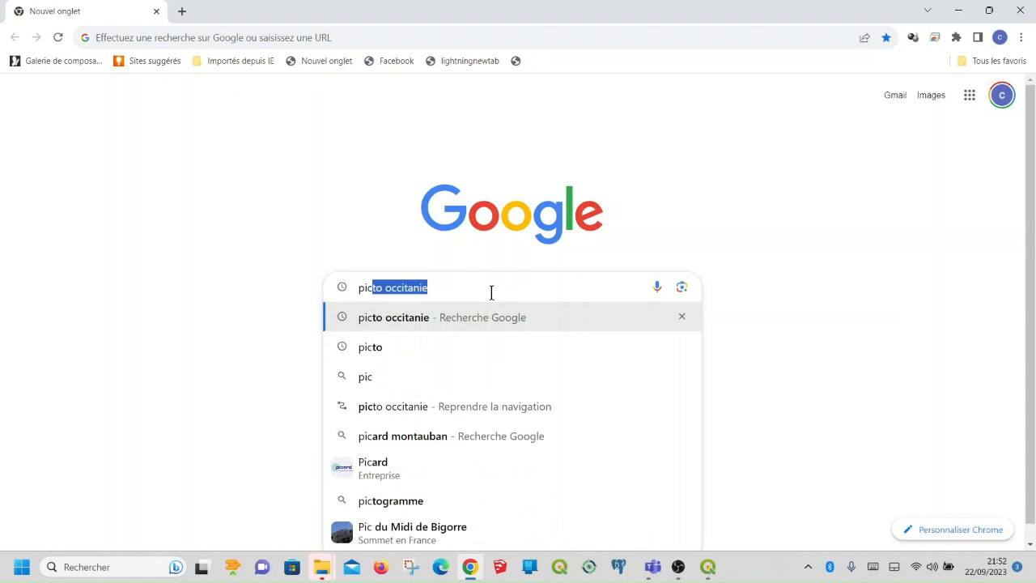
Step: Search the web for "picto occitanie" and open the Energie map from Picto-Occitanie's Cartes page
{"action": "type", "text": "cc"}
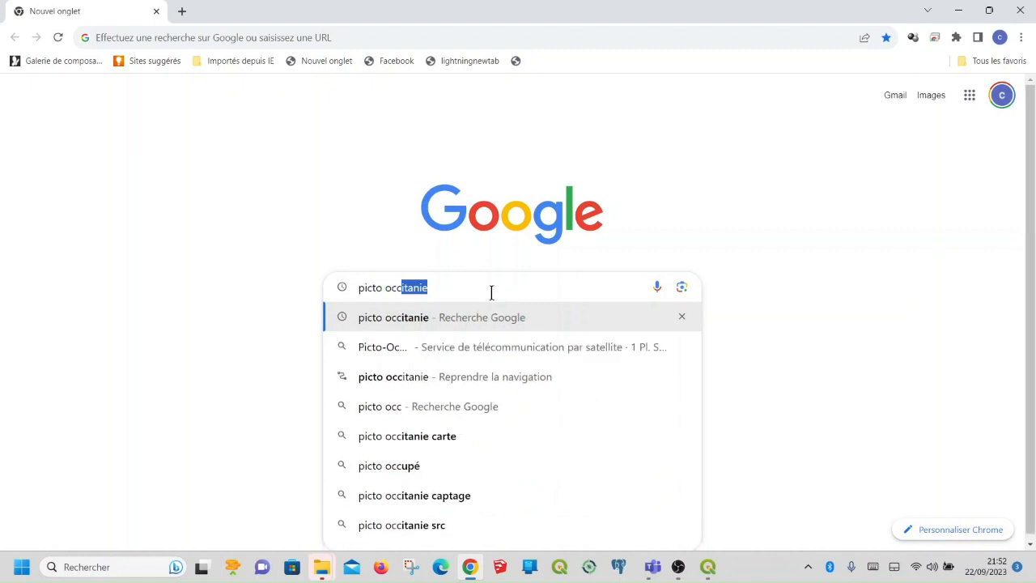
{"action": "left_click", "coordinate": [505, 316]}
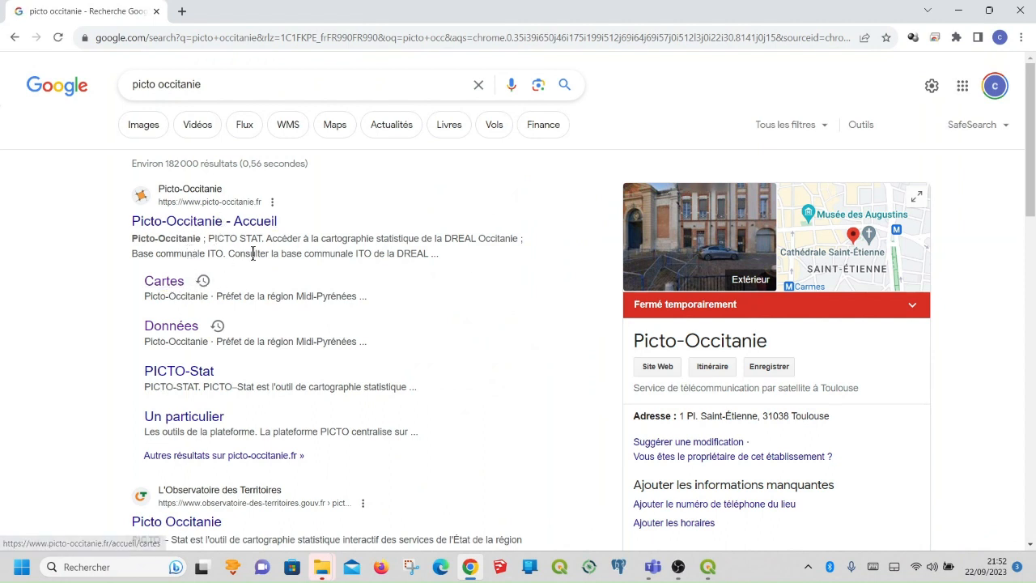
{"action": "left_click", "coordinate": [172, 283]}
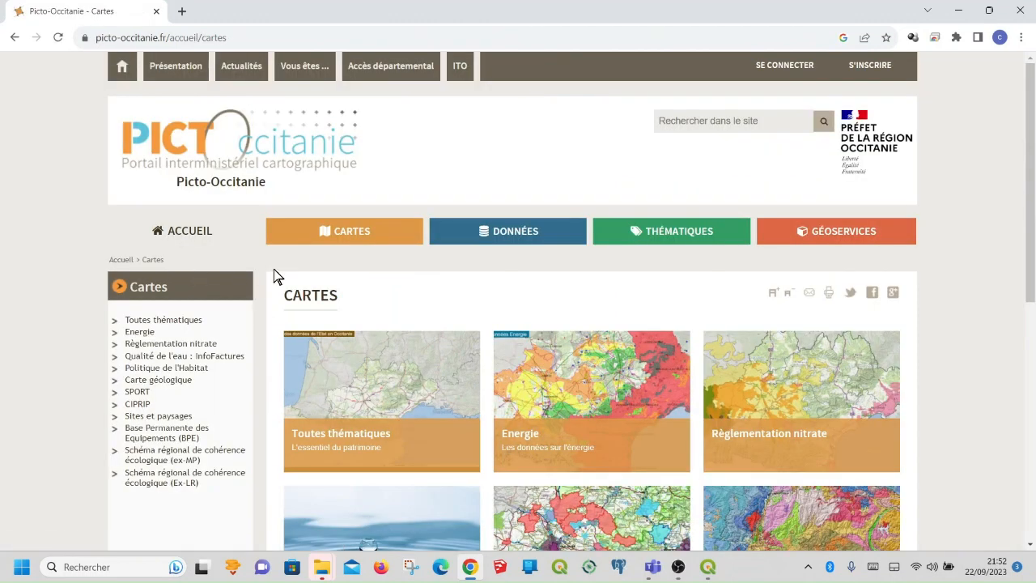
{"action": "scroll", "coordinate": [407, 291], "scroll_direction": "down", "scroll_amount": 1}
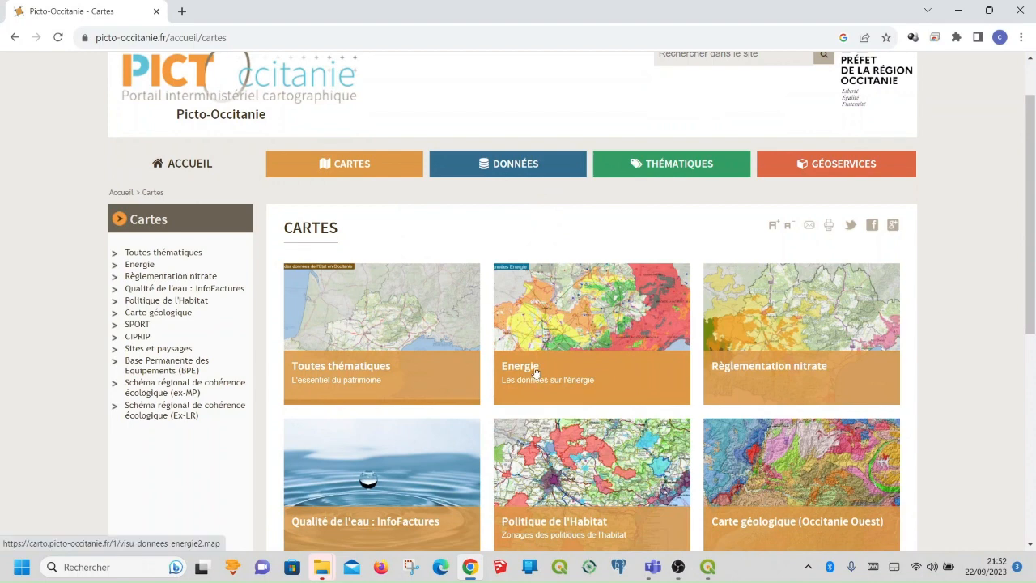
{"action": "scroll", "coordinate": [545, 325], "scroll_direction": "down", "scroll_amount": 2}
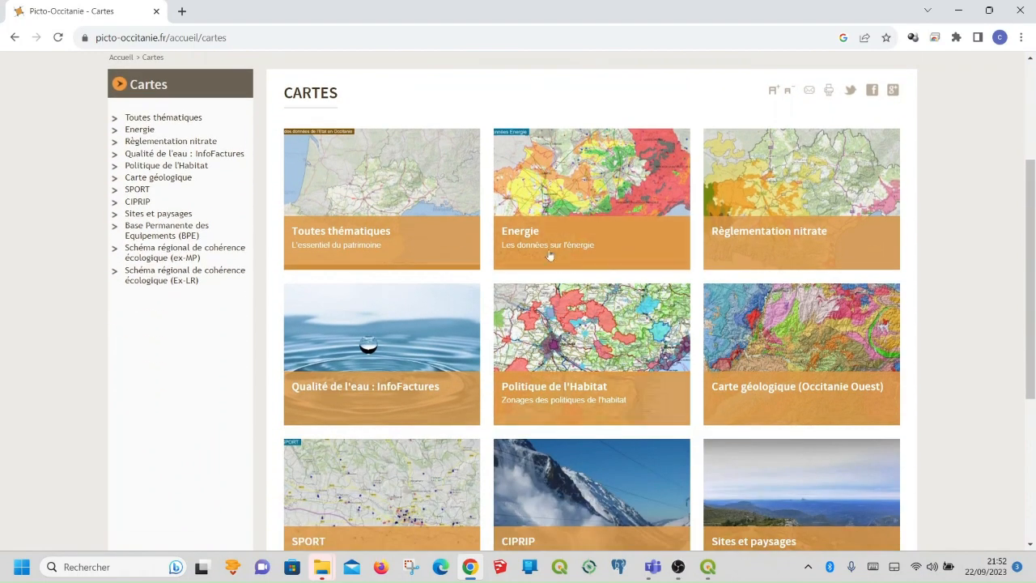
{"action": "left_click", "coordinate": [530, 235]}
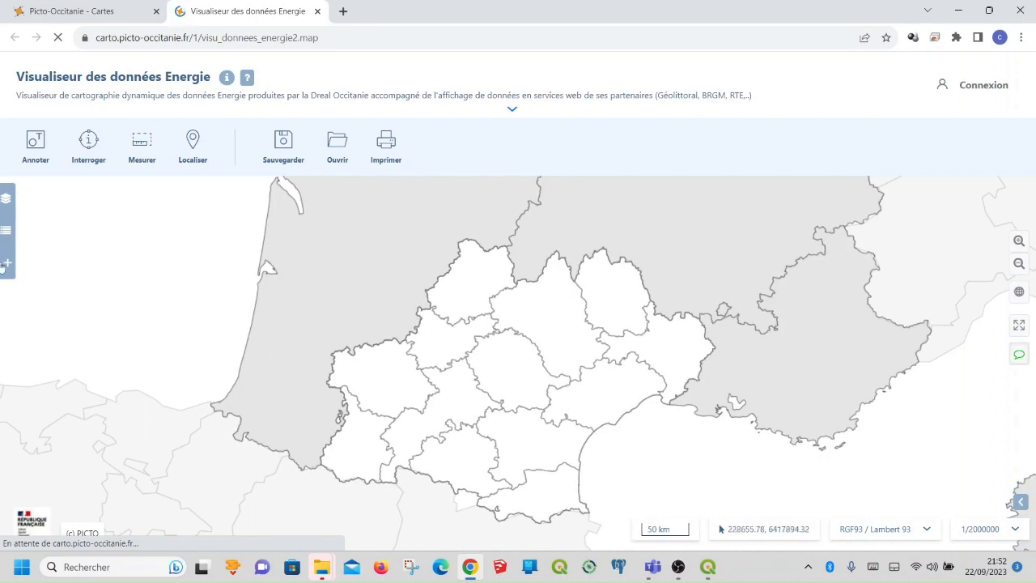
Step: Expand the Eolien layer group in the map viewer and open the data download page for Mâts éoliens en Occitanie
{"action": "left_click", "coordinate": [7, 200]}
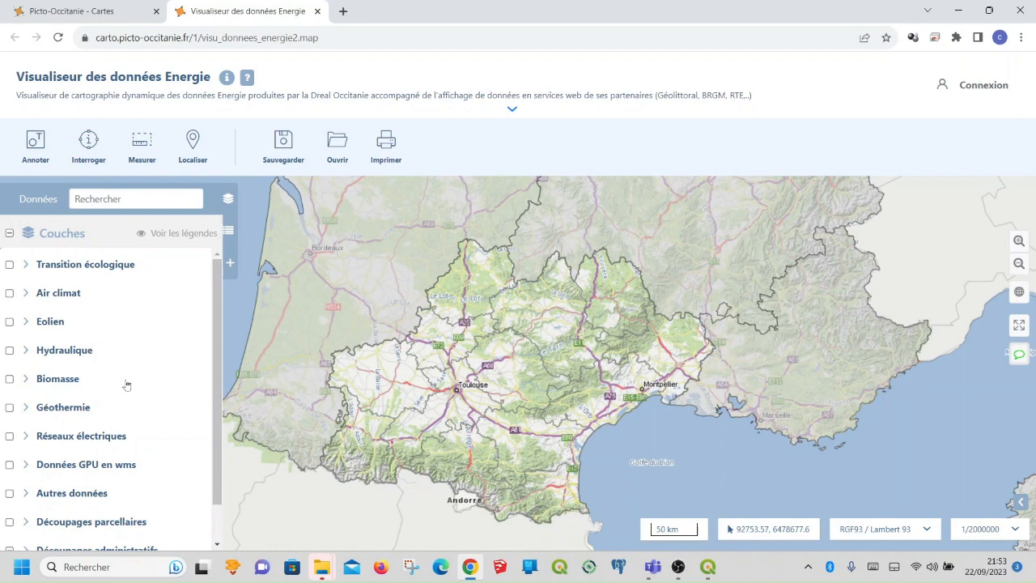
{"action": "scroll", "coordinate": [127, 387], "scroll_direction": "down", "scroll_amount": 1}
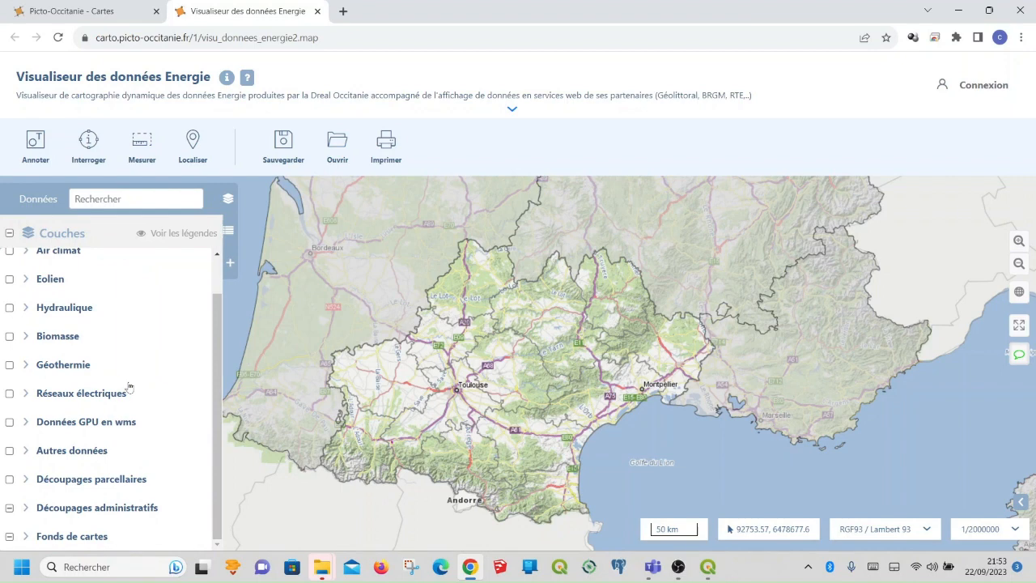
{"action": "scroll", "coordinate": [129, 387], "scroll_direction": "up", "scroll_amount": 1}
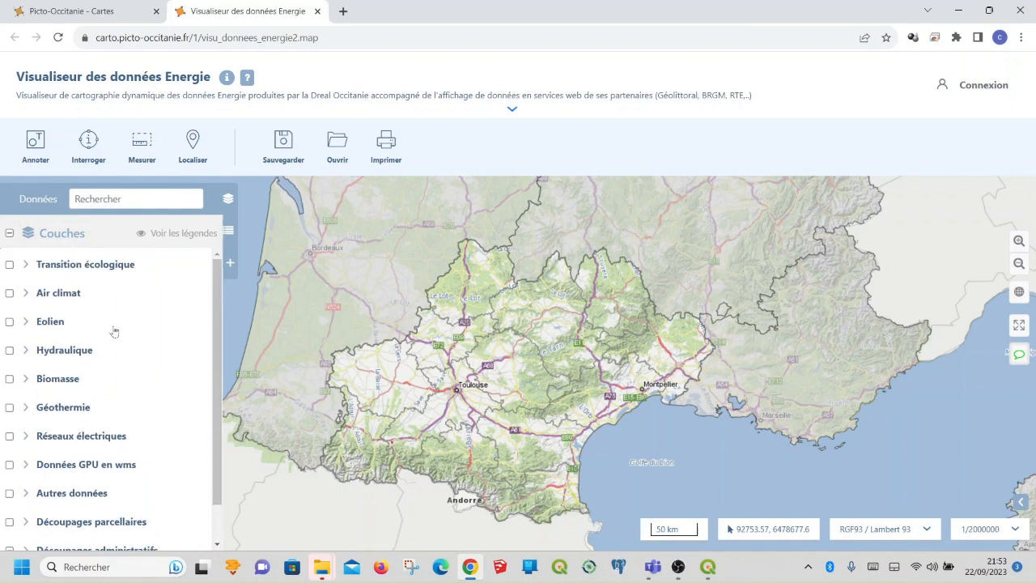
{"action": "left_click", "coordinate": [29, 323]}
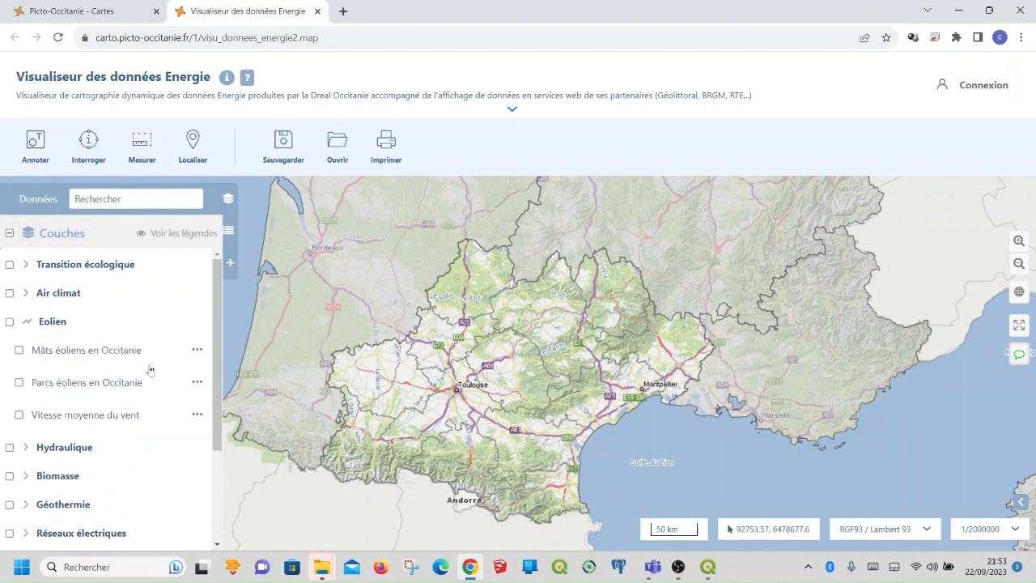
{"action": "left_click", "coordinate": [197, 354]}
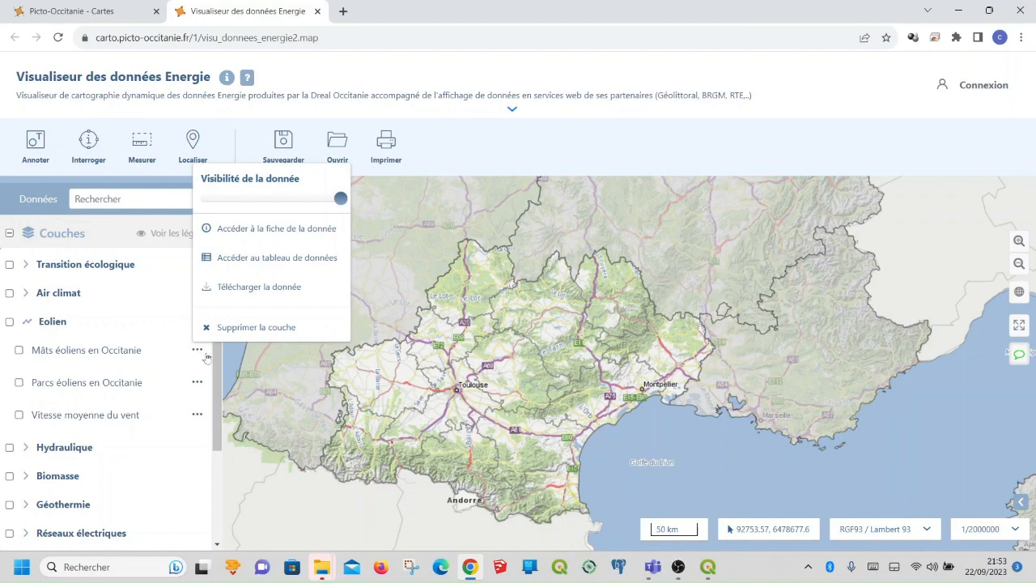
{"action": "left_click", "coordinate": [298, 289]}
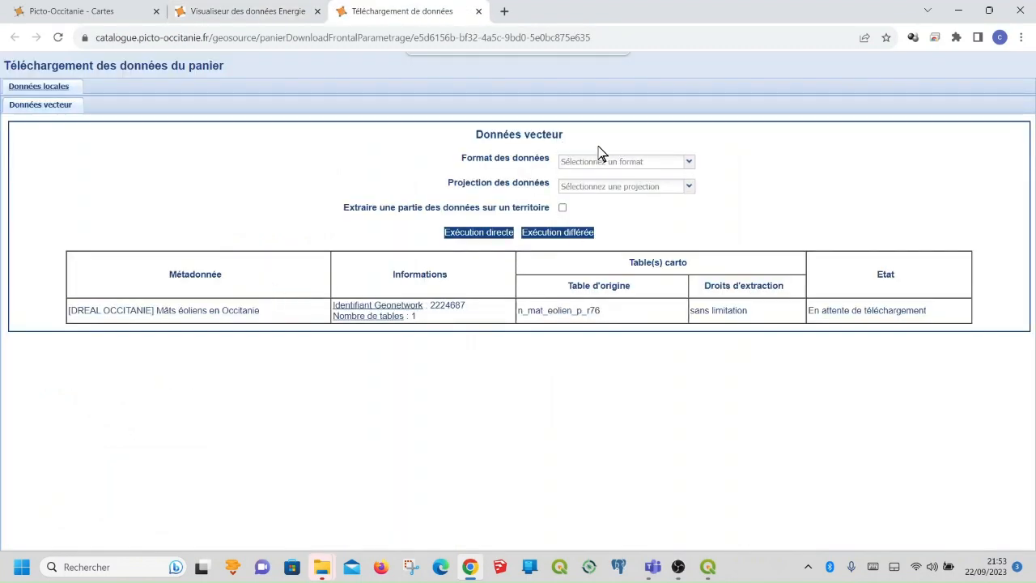
Step: Process the wind turbine data directly as GeoJson in RGF93/Lambert 93 [EPSG:2154] and download the result
{"action": "left_click", "coordinate": [682, 159]}
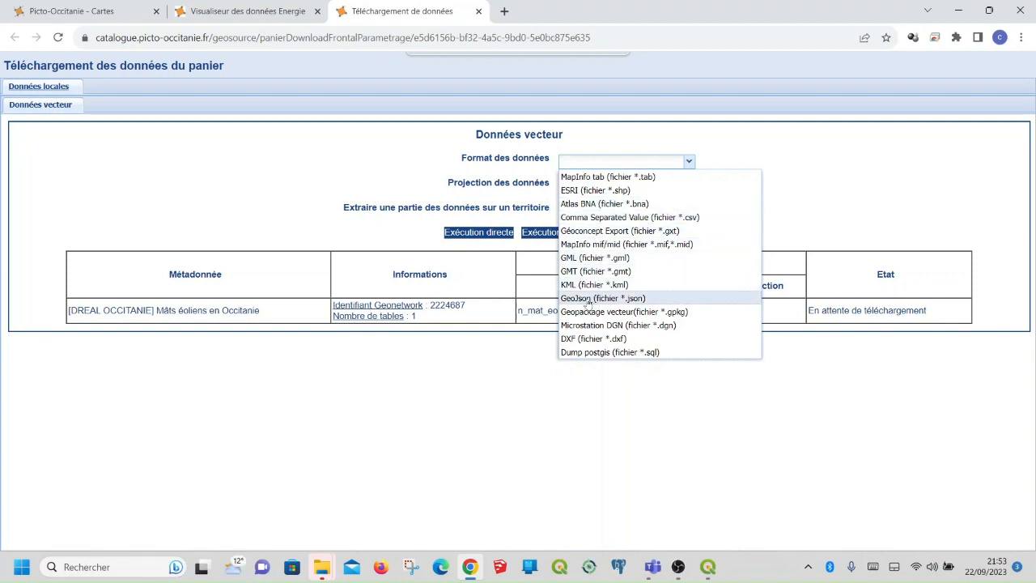
{"action": "left_click", "coordinate": [587, 300]}
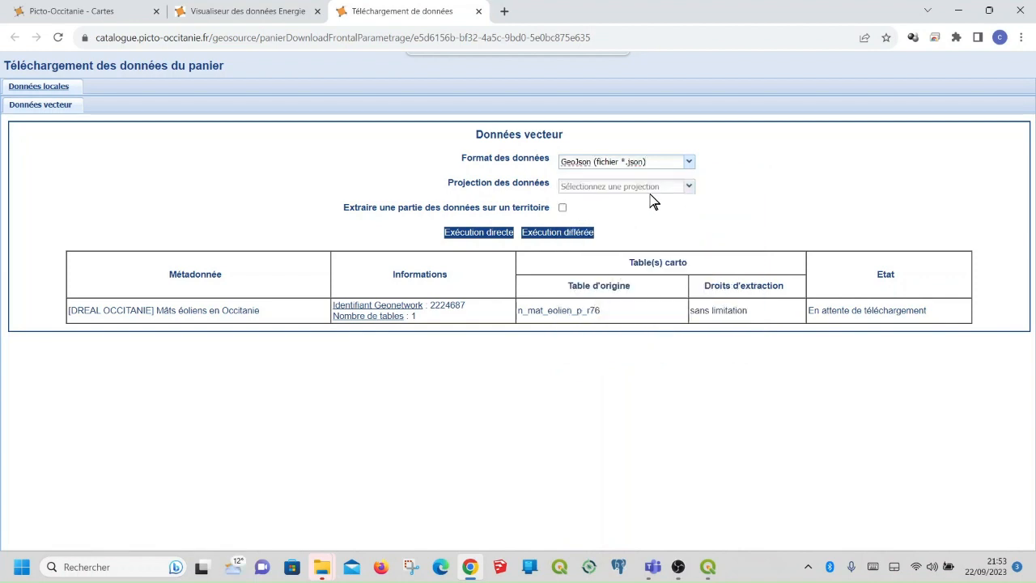
{"action": "left_click", "coordinate": [687, 187]}
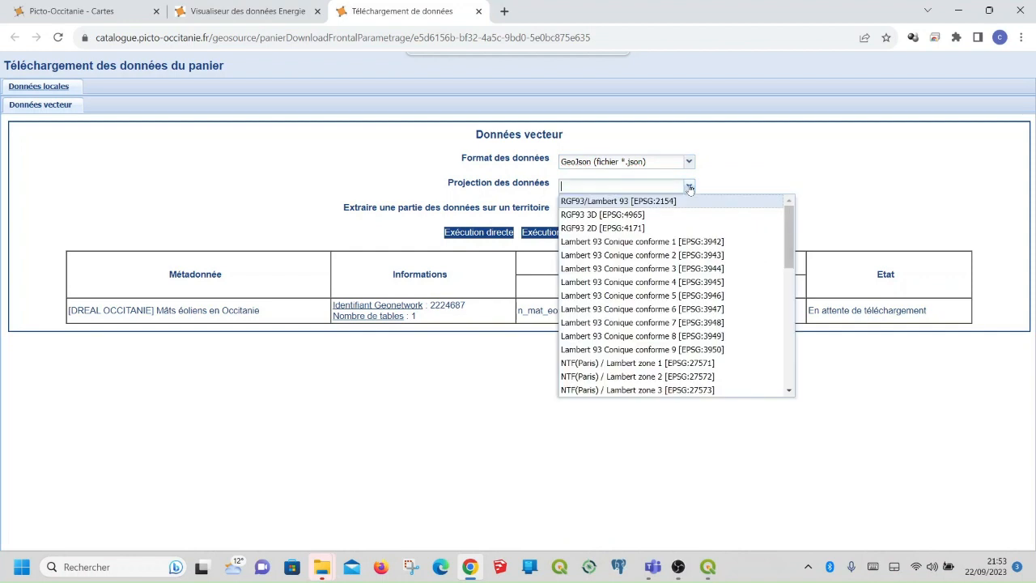
{"action": "left_click", "coordinate": [624, 202]}
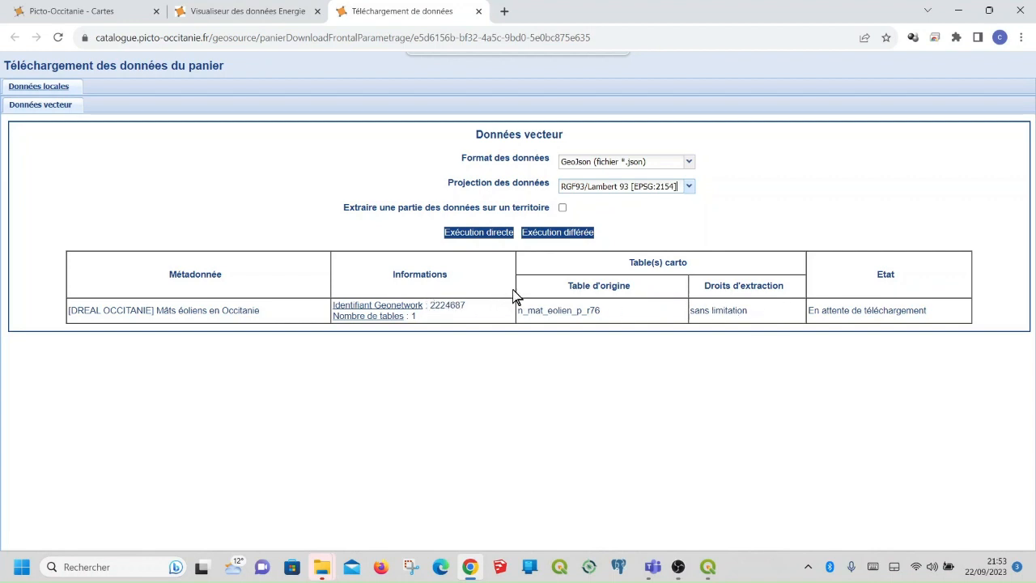
{"action": "left_click", "coordinate": [500, 238]}
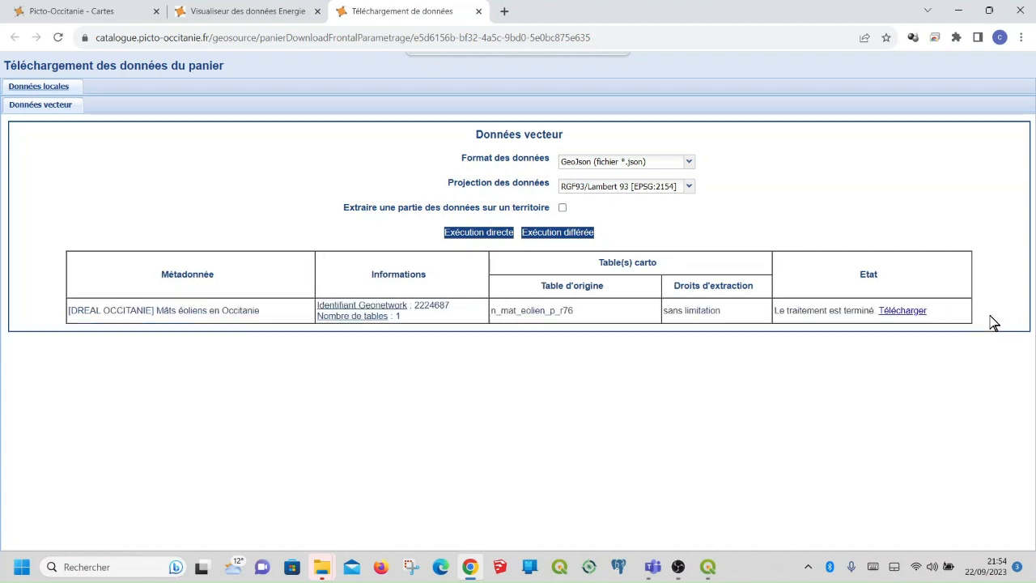
{"action": "left_click", "coordinate": [918, 313]}
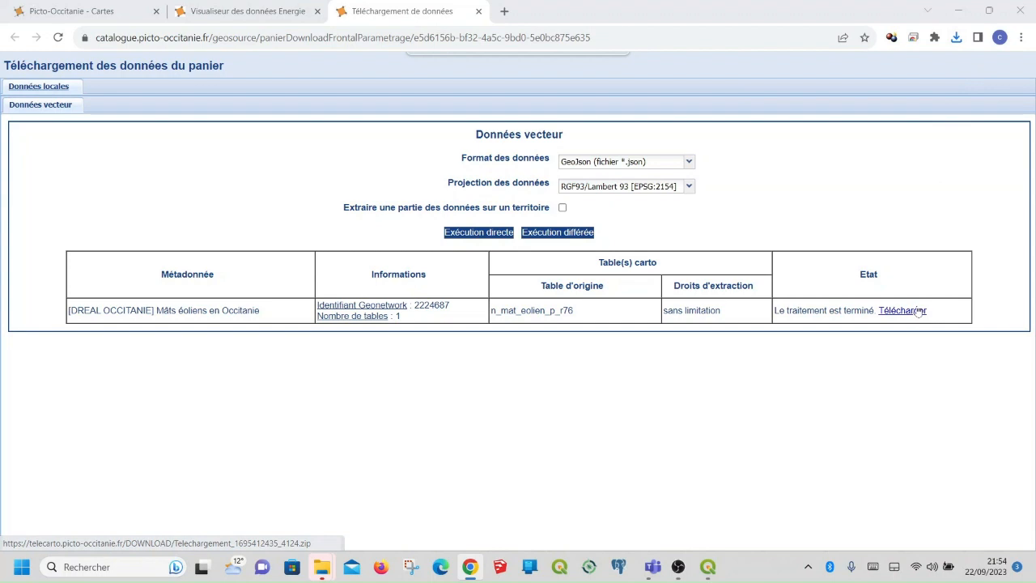
Step: Open the downloaded zip archive, examine the files in its nested folders and return to the archive's root
{"action": "left_click", "coordinate": [958, 38]}
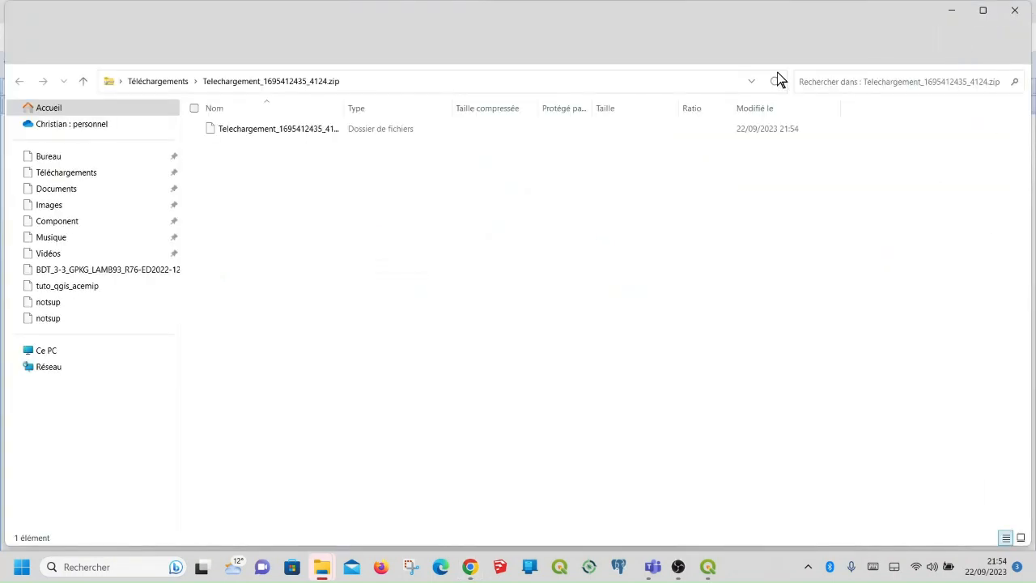
{"action": "right_click", "coordinate": [418, 129]}
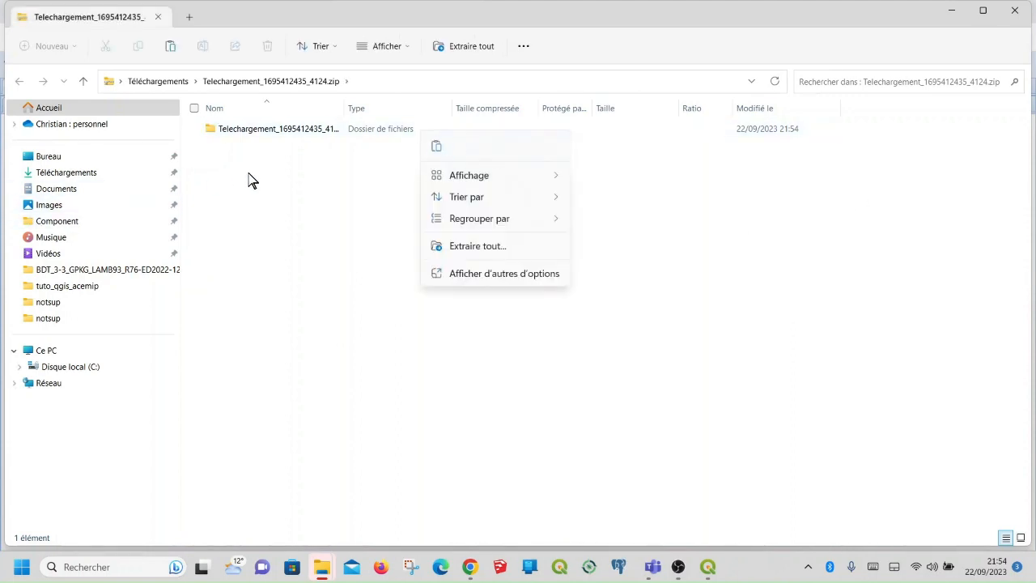
{"action": "double_click", "coordinate": [251, 134]}
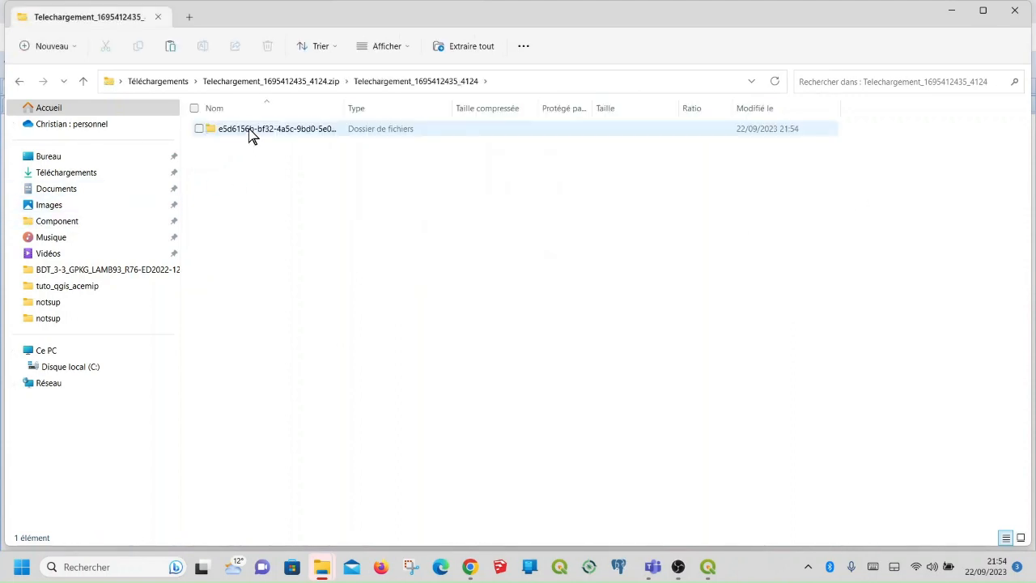
{"action": "left_click", "coordinate": [265, 135]}
{"action": "double_click", "coordinate": [265, 132]}
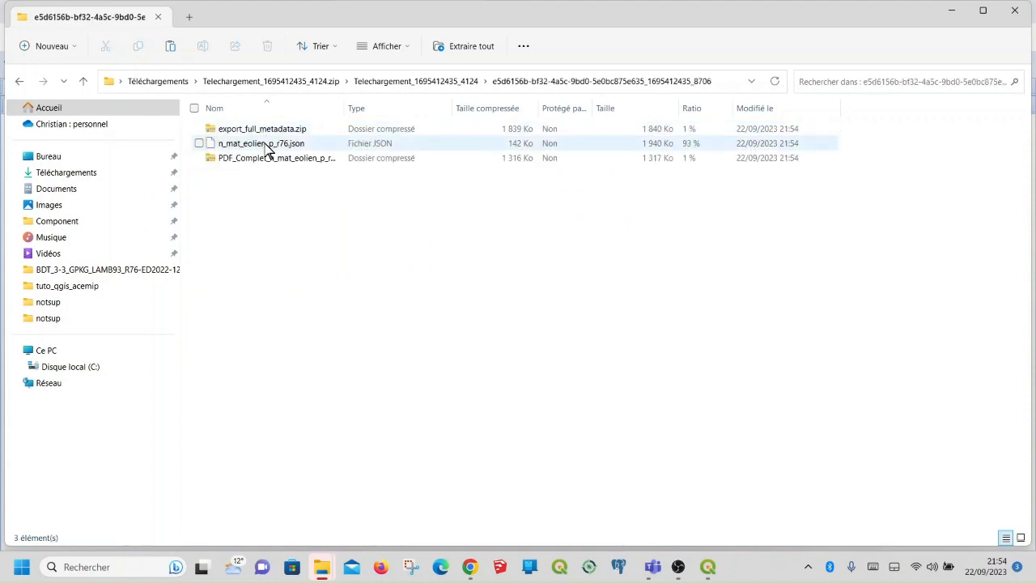
{"action": "left_click", "coordinate": [19, 82]}
{"action": "left_click", "coordinate": [20, 82]}
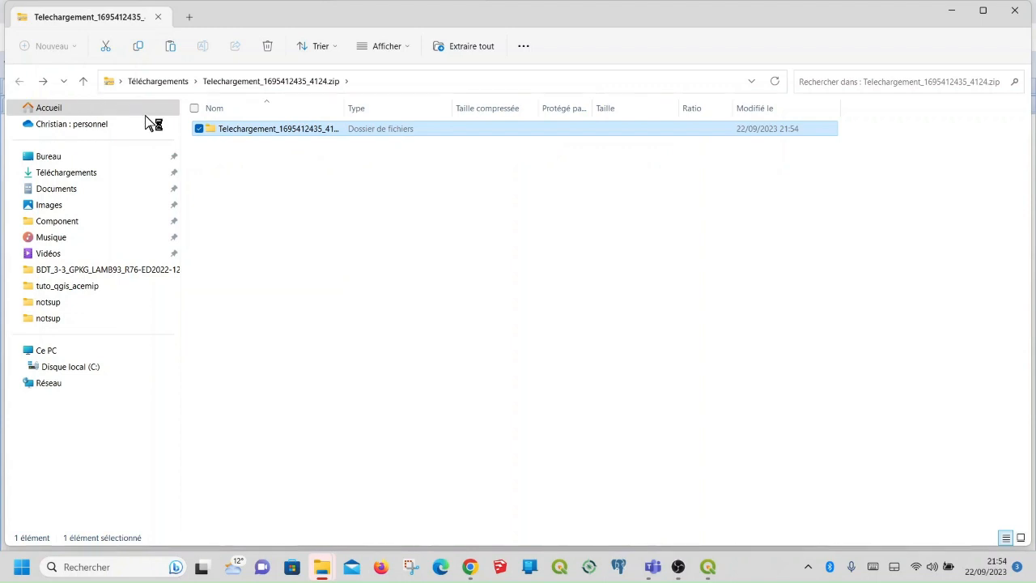
{"action": "right_click", "coordinate": [237, 132]}
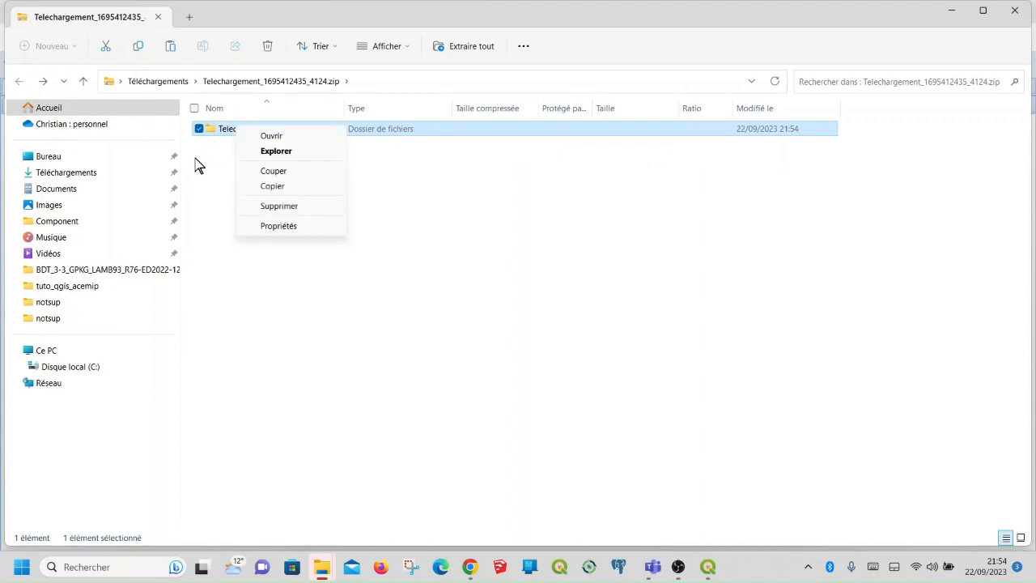
{"action": "left_click", "coordinate": [268, 187]}
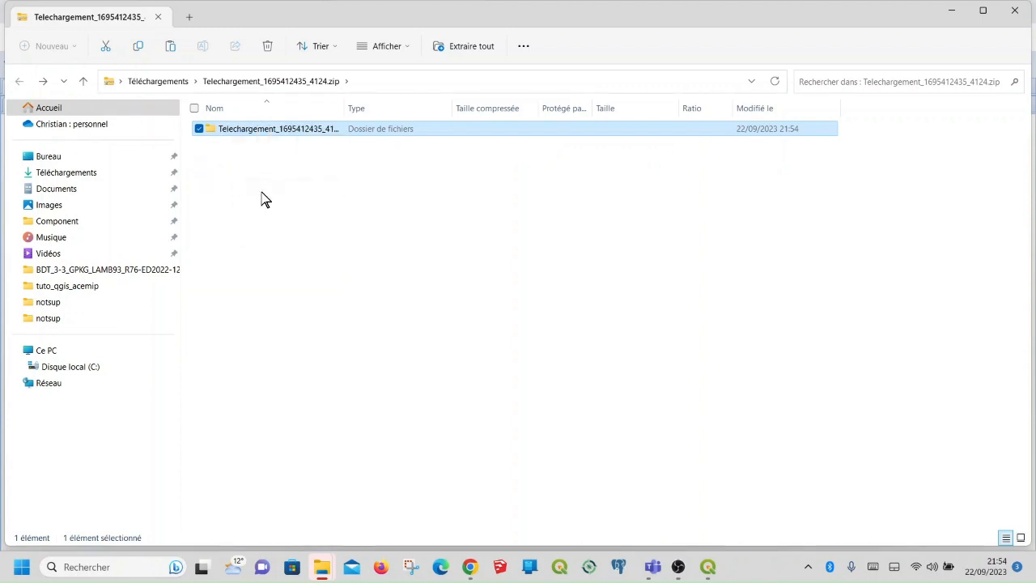
{"action": "right_click", "coordinate": [322, 565]}
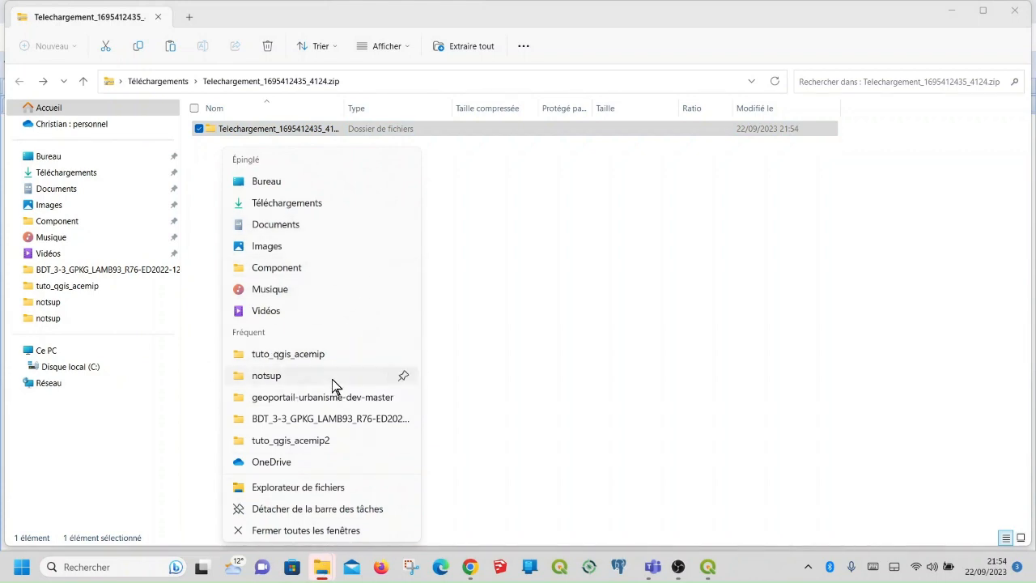
{"action": "left_click", "coordinate": [327, 357]}
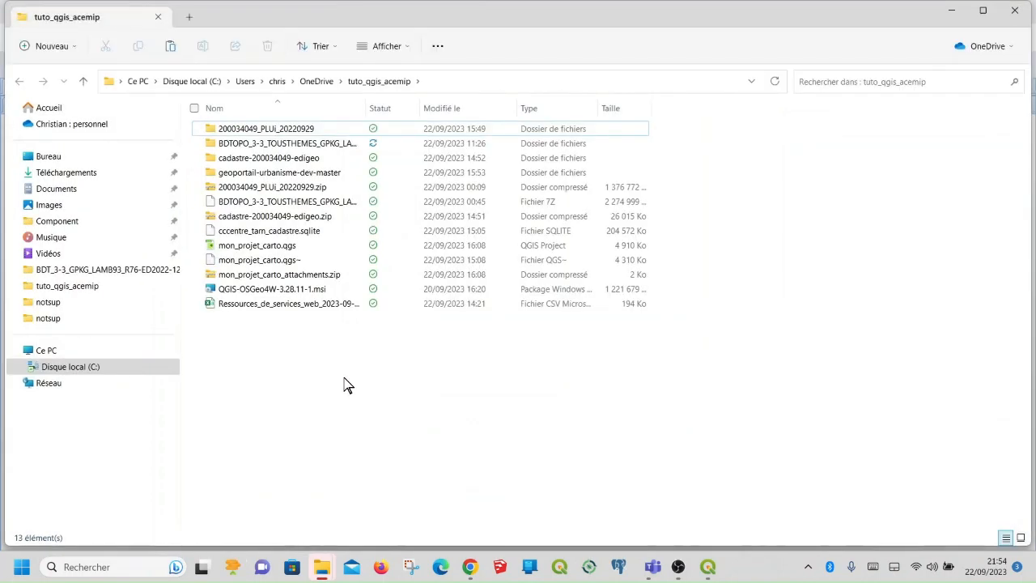
{"action": "right_click", "coordinate": [273, 379]}
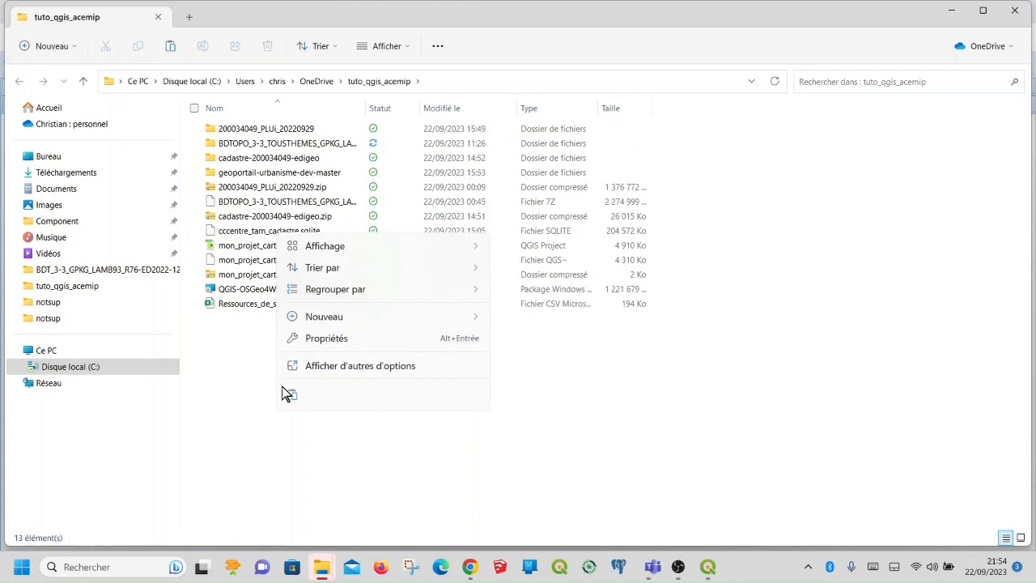
{"action": "left_click", "coordinate": [364, 433]}
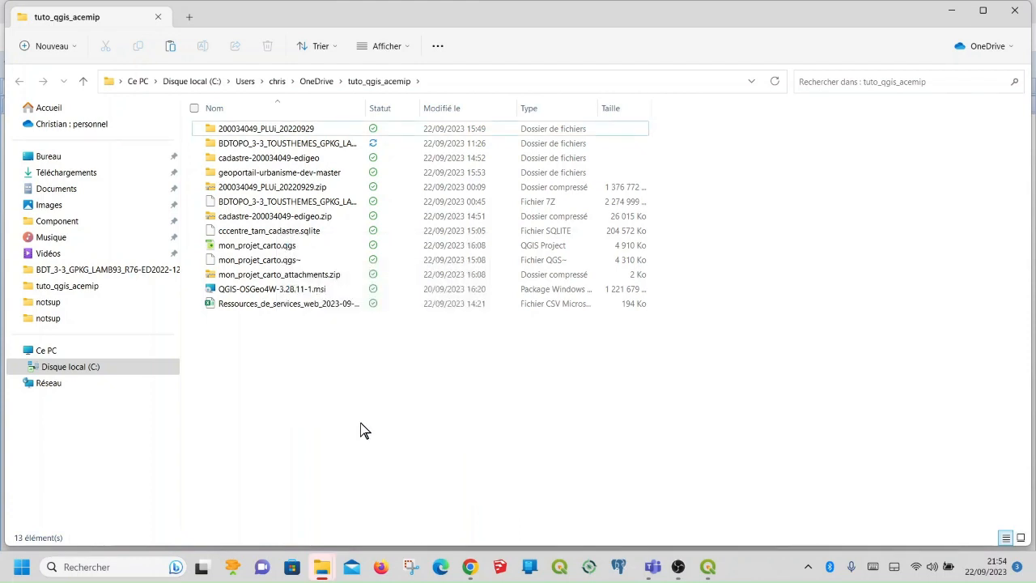
{"action": "right_click", "coordinate": [321, 370]}
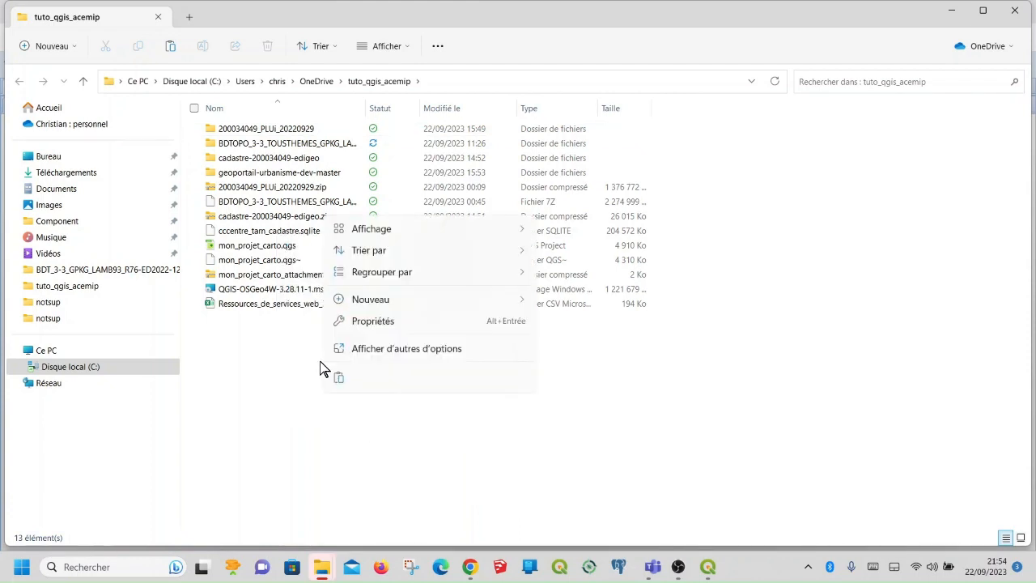
{"action": "left_click", "coordinate": [370, 351]}
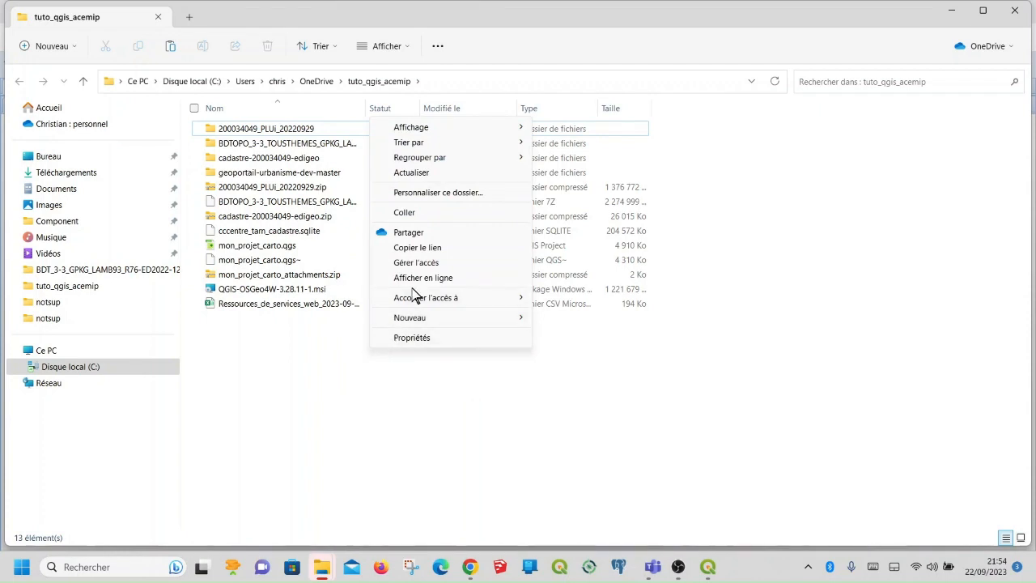
{"action": "left_click", "coordinate": [429, 216]}
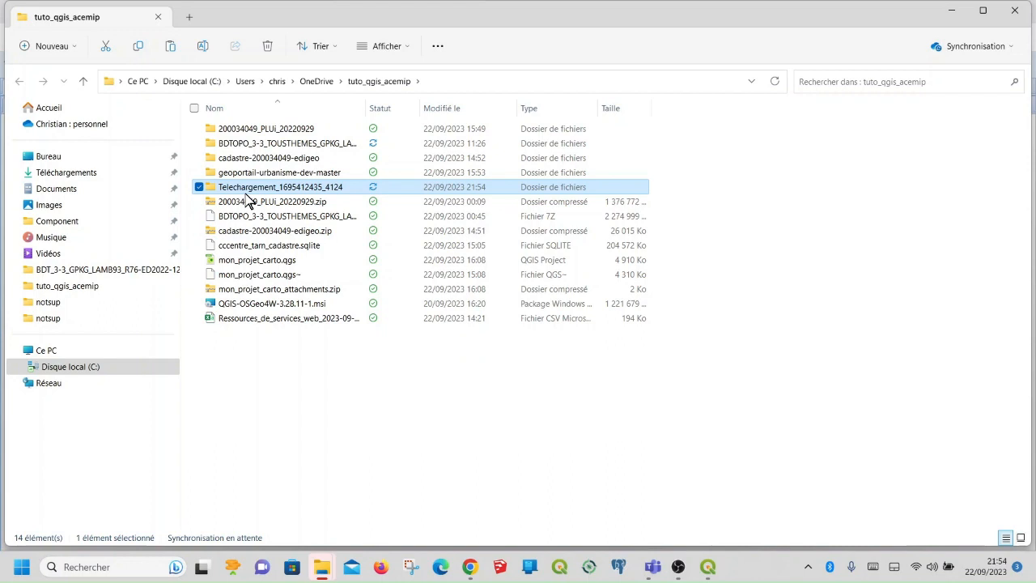
Step: Switch back to Chrome and close the data download page to return to the Energie map viewer's layer list
{"action": "left_click", "coordinate": [470, 567]}
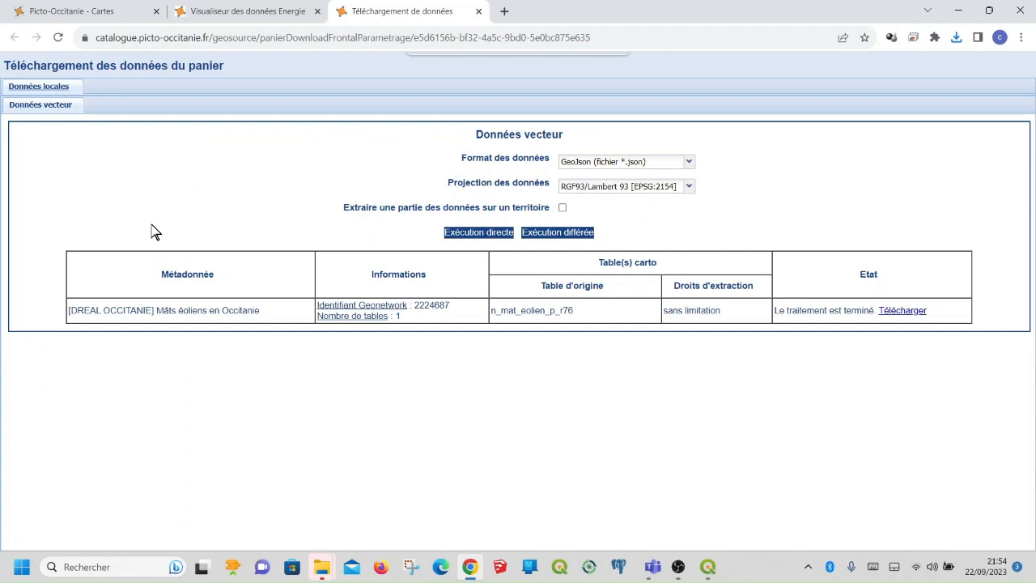
{"action": "left_click", "coordinate": [479, 11]}
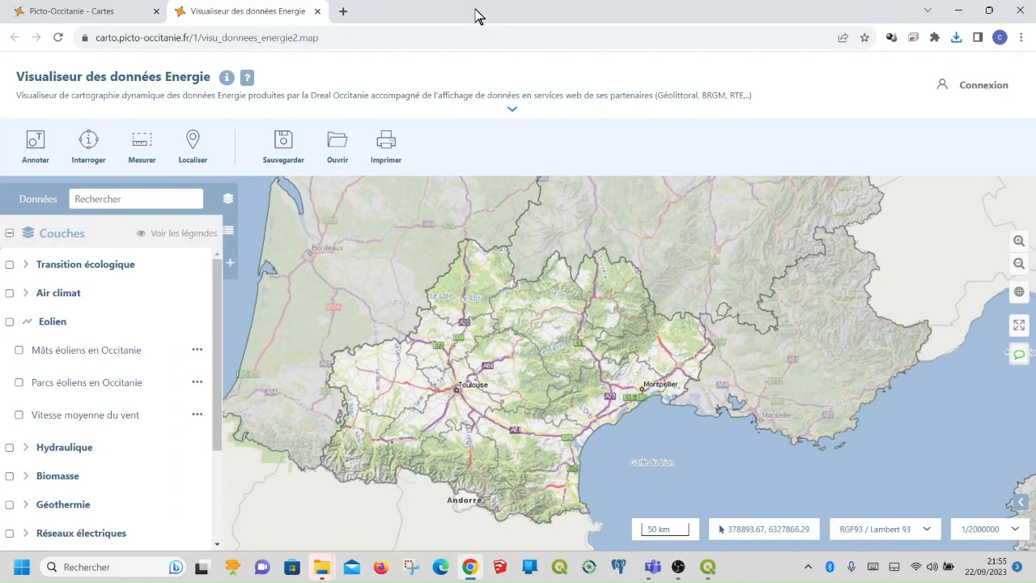
{"action": "scroll", "coordinate": [174, 348], "scroll_direction": "down", "scroll_amount": 1}
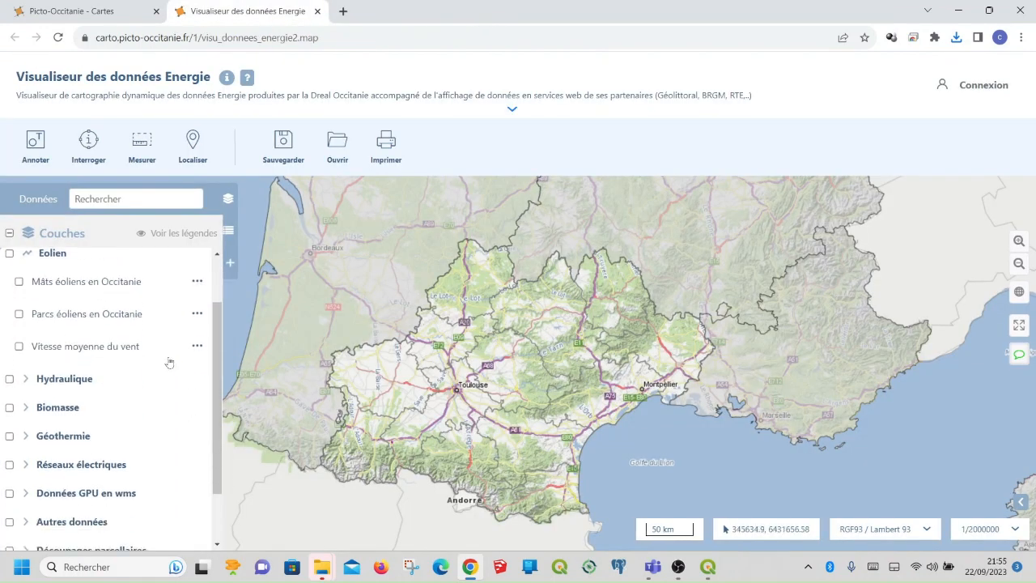
Step: Look through the map viewer's layer groups and expand Réseaux électriques to examine the electrical network layers
{"action": "scroll", "coordinate": [170, 363], "scroll_direction": "down", "scroll_amount": 1}
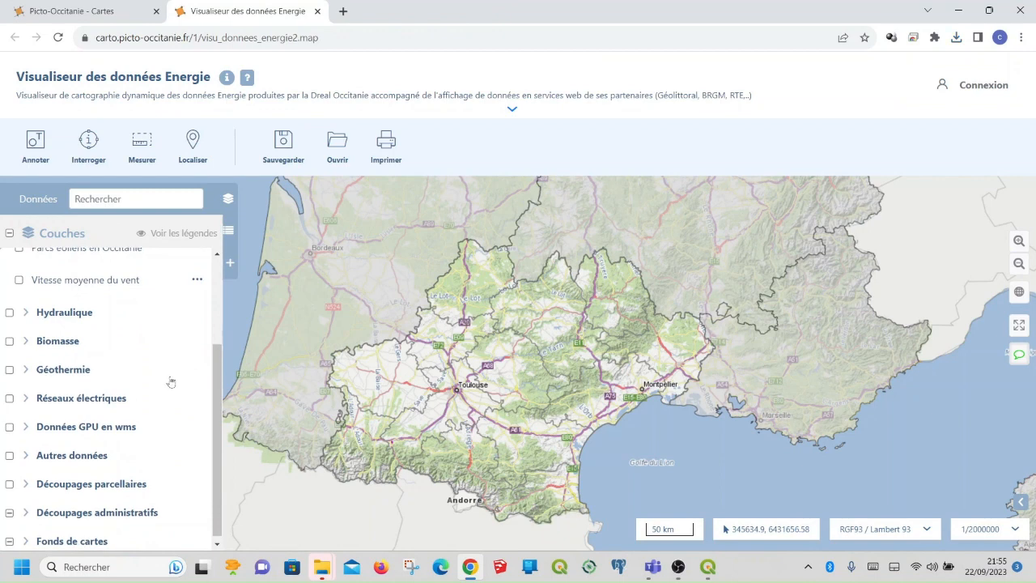
{"action": "scroll", "coordinate": [171, 380], "scroll_direction": "up", "scroll_amount": 1}
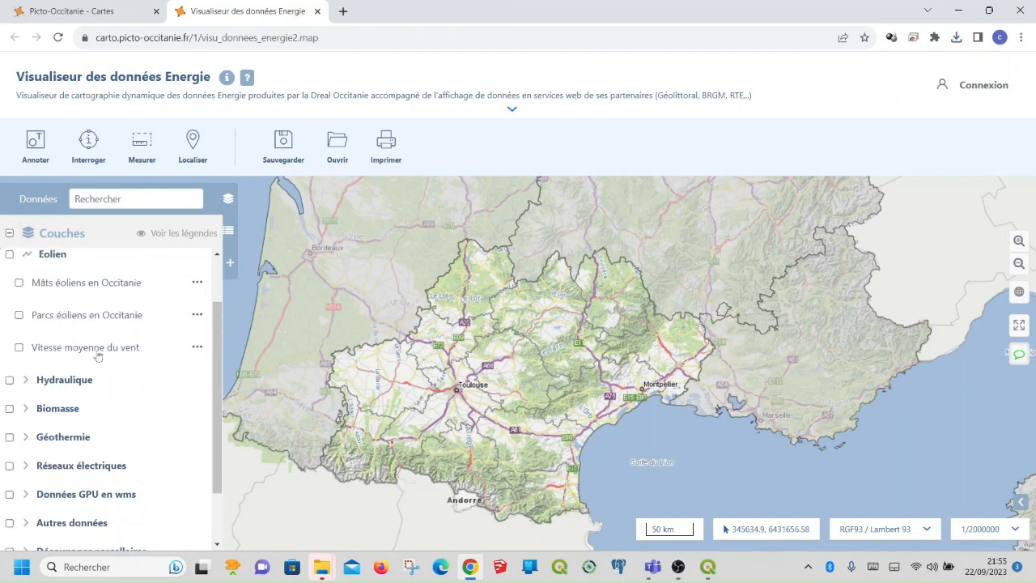
{"action": "scroll", "coordinate": [105, 347], "scroll_direction": "down", "scroll_amount": 1}
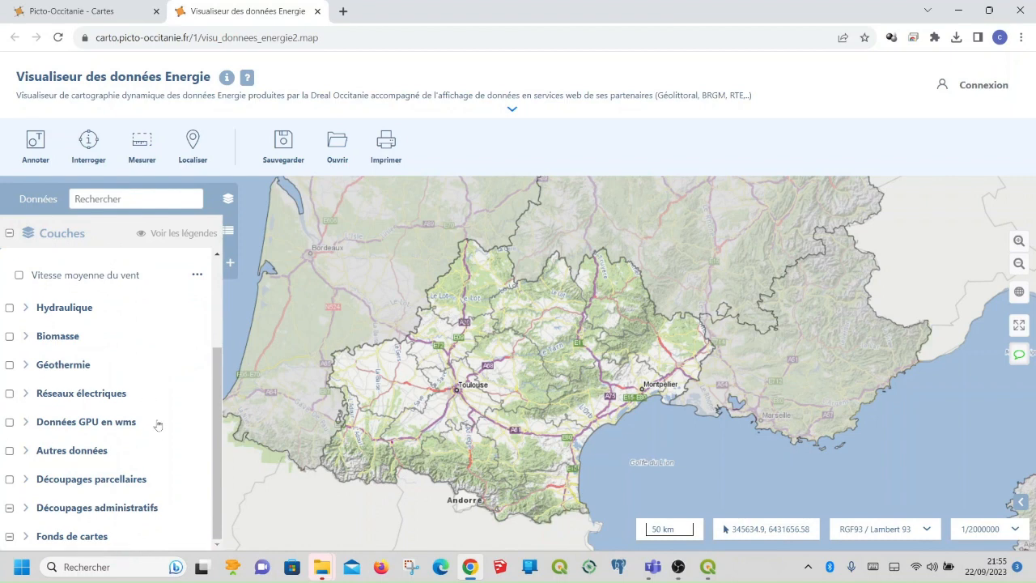
{"action": "scroll", "coordinate": [157, 424], "scroll_direction": "up", "scroll_amount": 2}
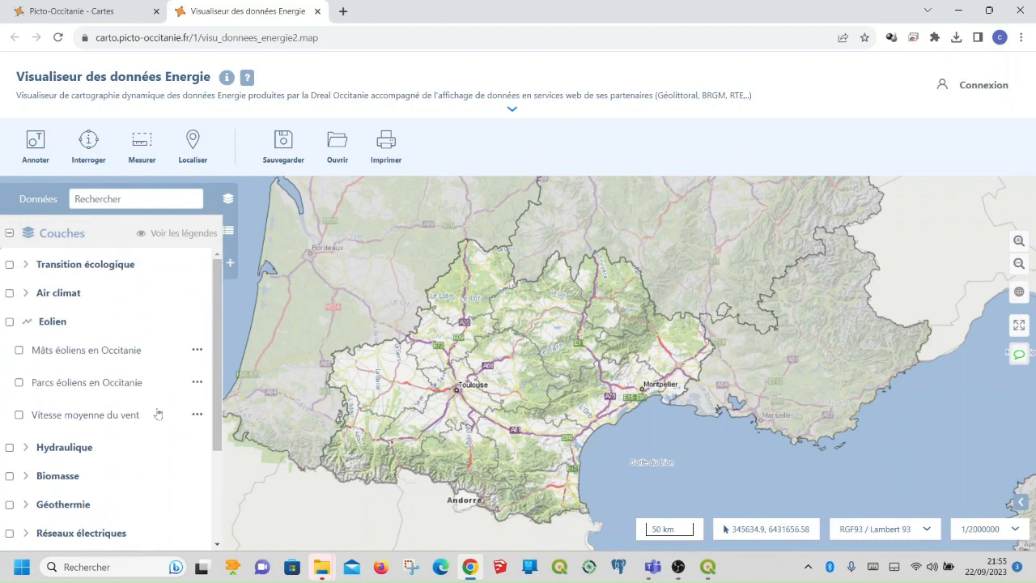
{"action": "scroll", "coordinate": [159, 414], "scroll_direction": "down", "scroll_amount": 1}
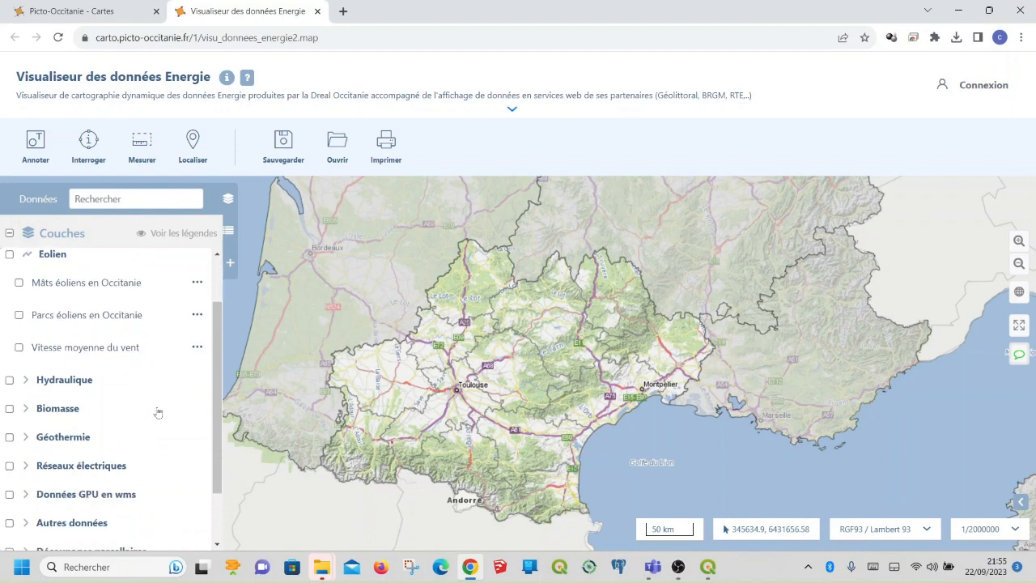
{"action": "scroll", "coordinate": [157, 413], "scroll_direction": "down", "scroll_amount": 1}
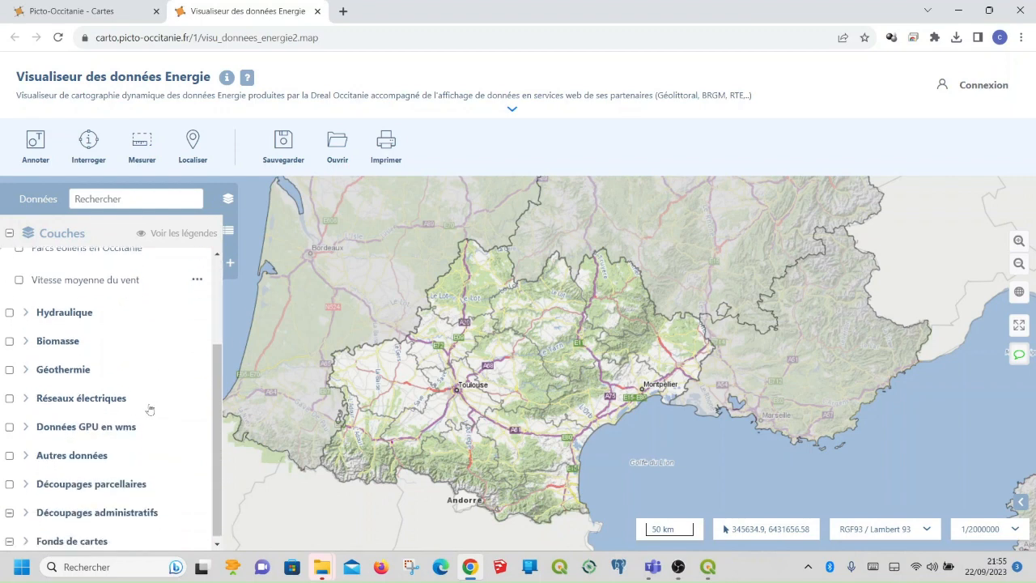
{"action": "left_click", "coordinate": [27, 399]}
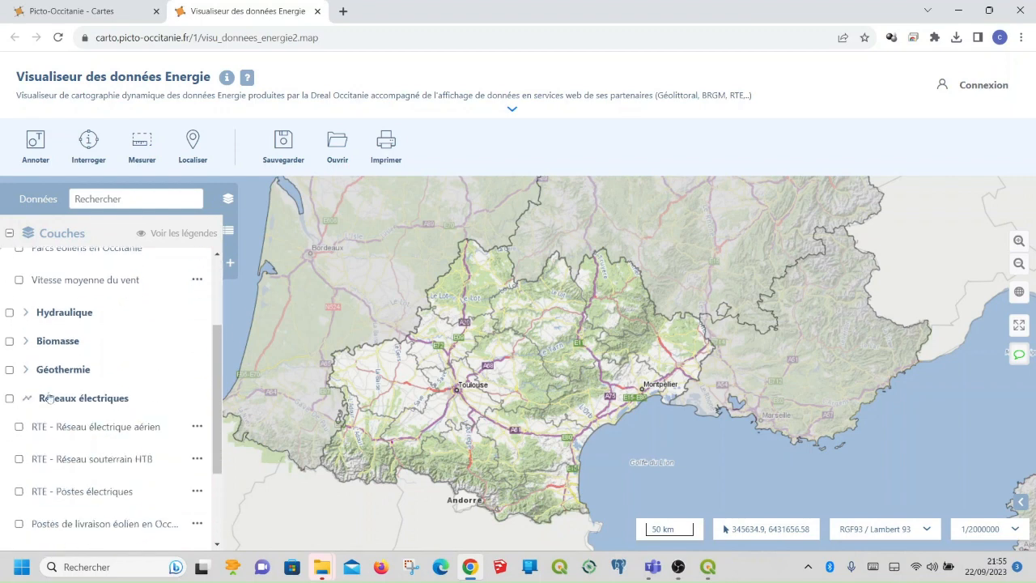
{"action": "scroll", "coordinate": [103, 386], "scroll_direction": "down", "scroll_amount": 1}
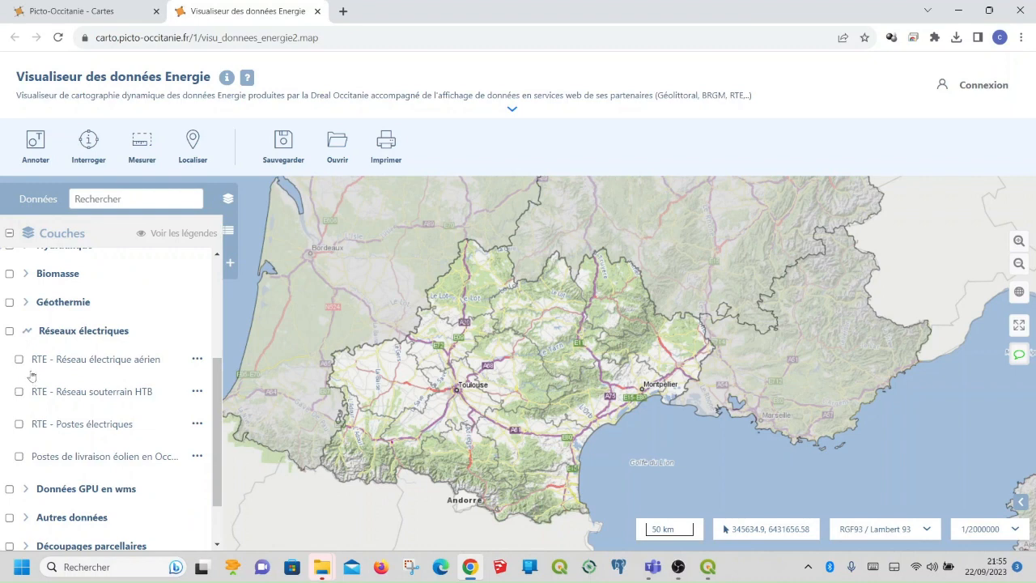
{"action": "scroll", "coordinate": [138, 365], "scroll_direction": "down", "scroll_amount": 1}
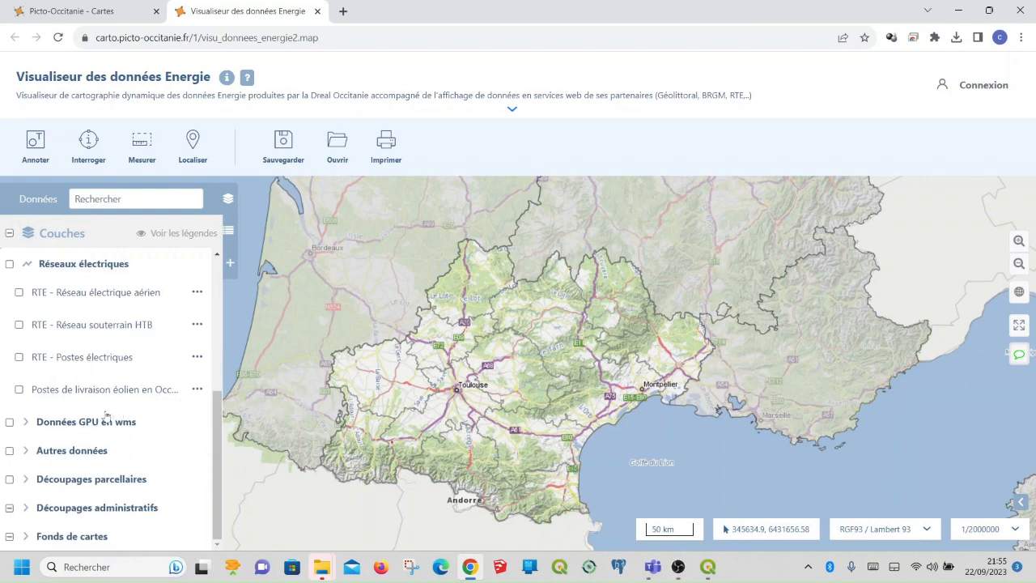
Step: Expand the Autres données group and open the data download page for the ICPE en fonctionnement layer
{"action": "left_click", "coordinate": [28, 452]}
{"action": "scroll", "coordinate": [137, 407], "scroll_direction": "down", "scroll_amount": 1}
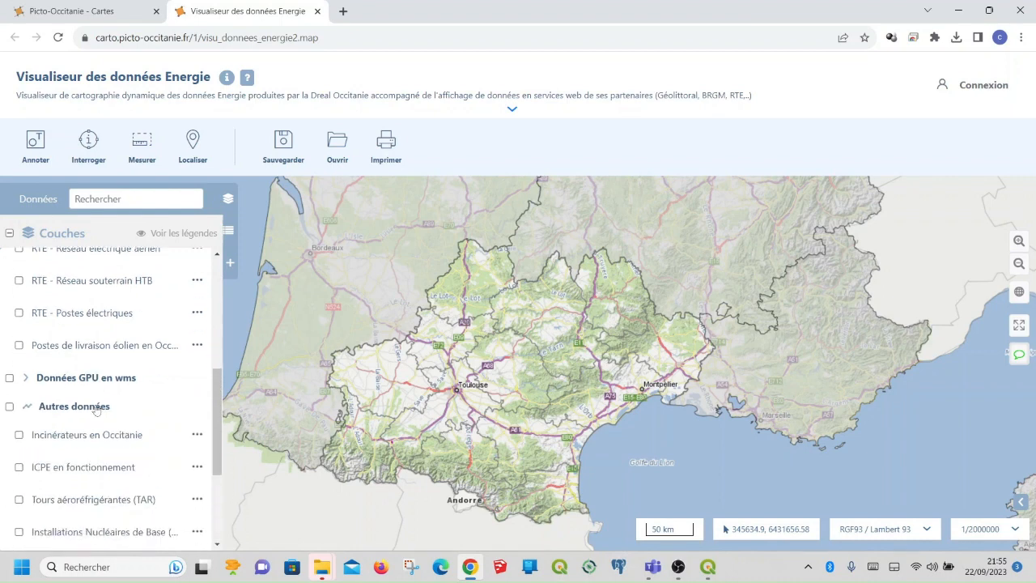
{"action": "scroll", "coordinate": [138, 407], "scroll_direction": "down", "scroll_amount": 1}
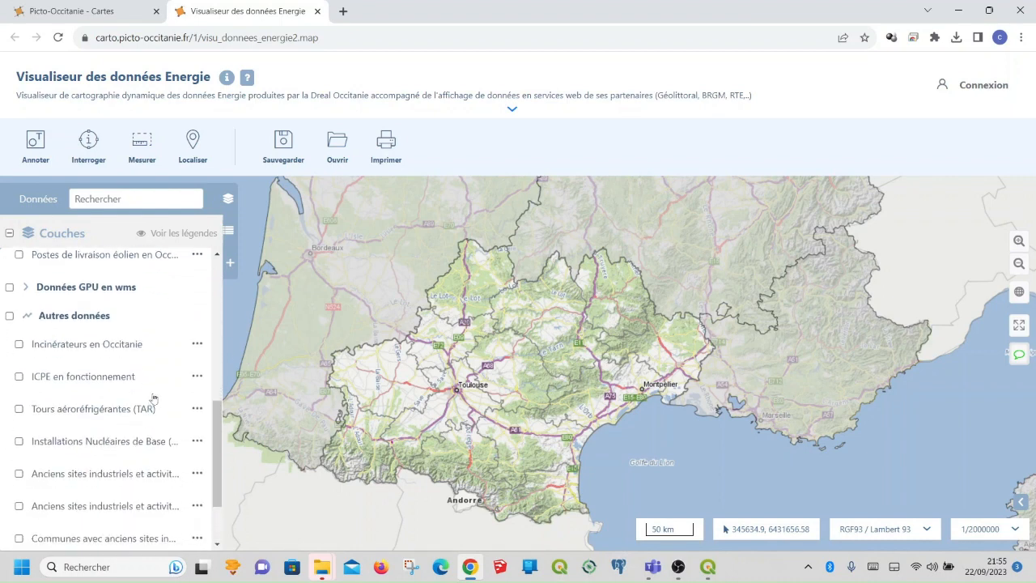
{"action": "left_click", "coordinate": [198, 378]}
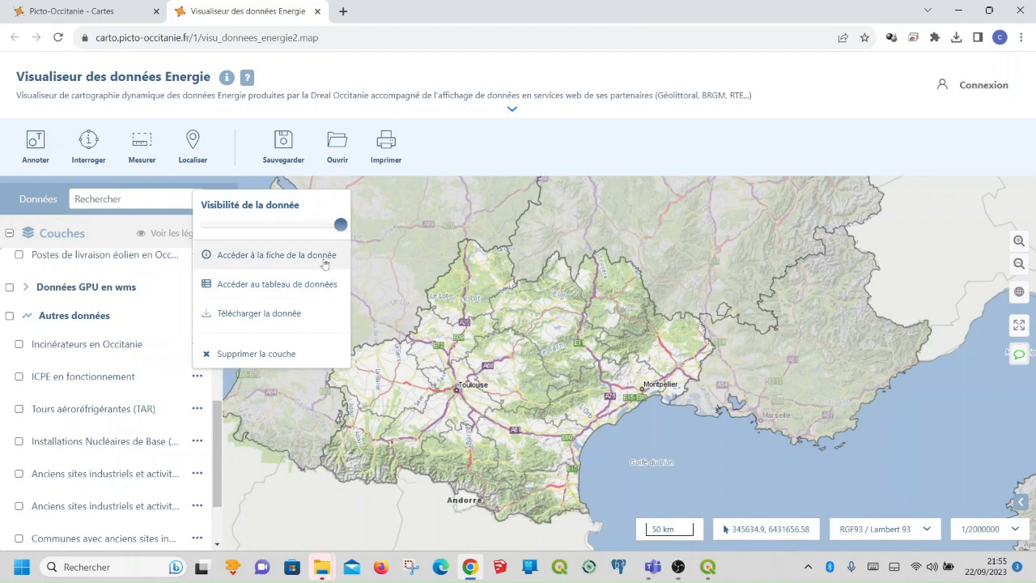
{"action": "left_click", "coordinate": [297, 318]}
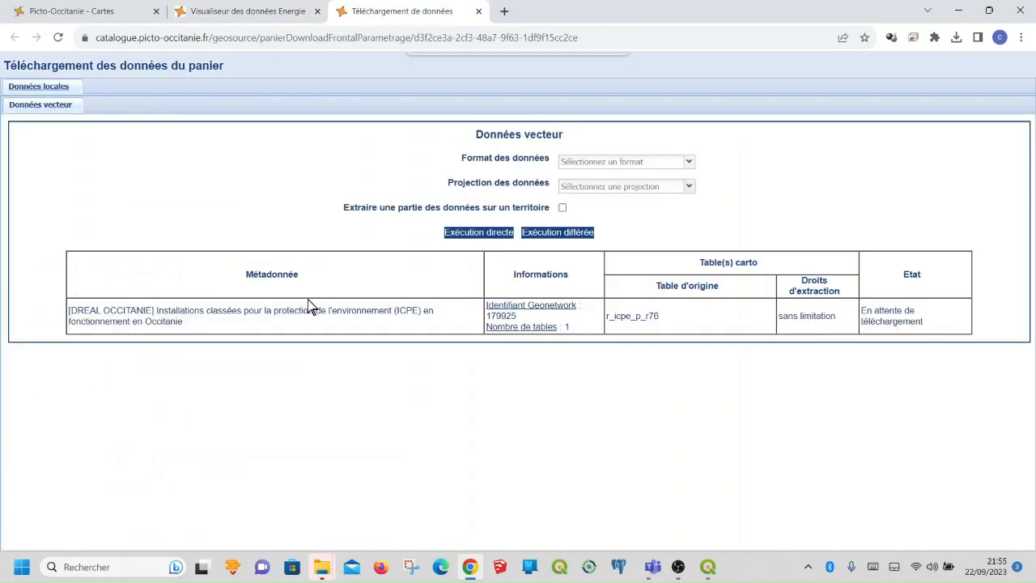
Step: Process the ICPE data directly as GeoJson in RGF93/Lambert 93 [EPSG:2154] and download the resulting zip archive
{"action": "left_click", "coordinate": [689, 162]}
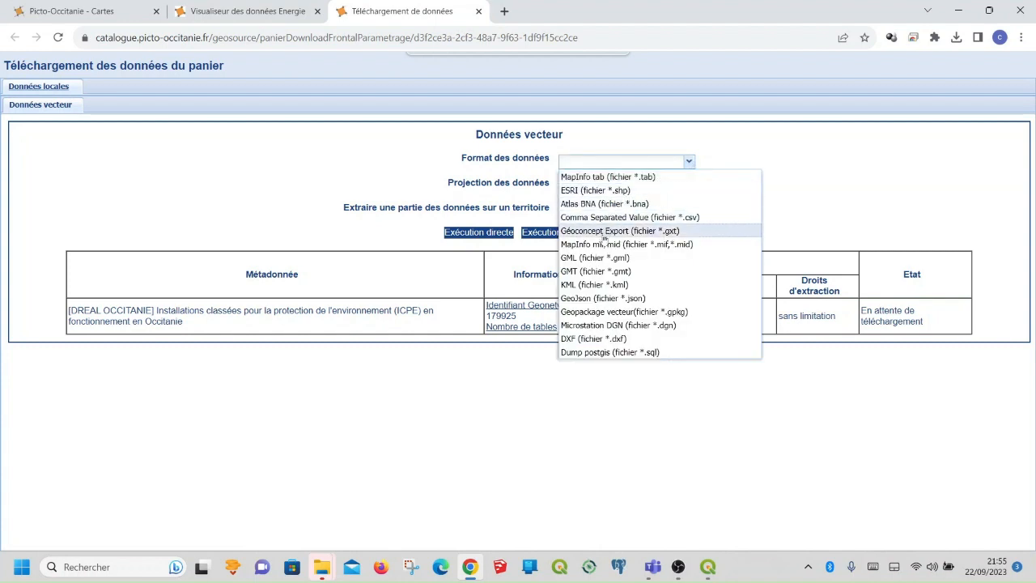
{"action": "left_click", "coordinate": [610, 300]}
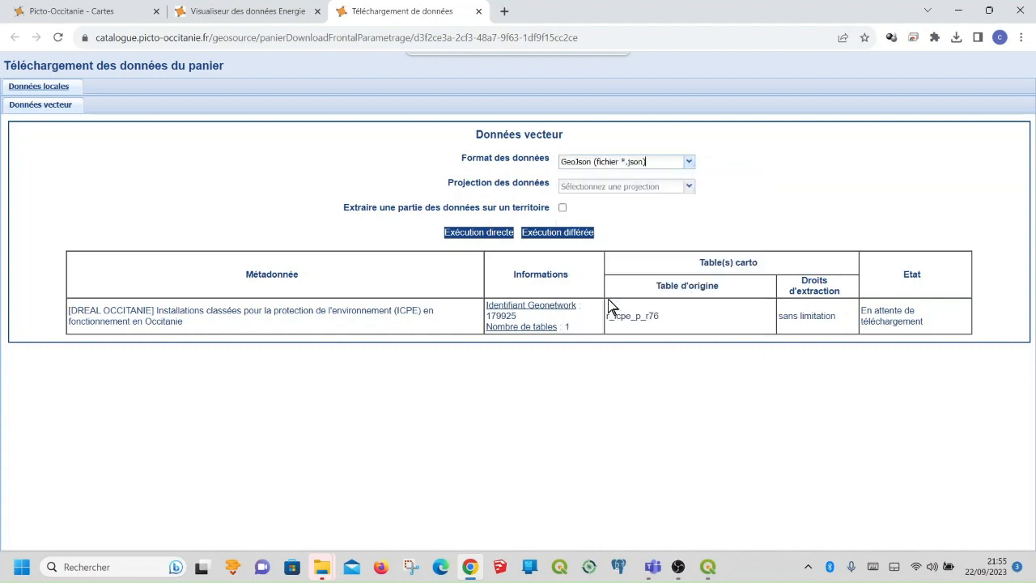
{"action": "left_click", "coordinate": [689, 187]}
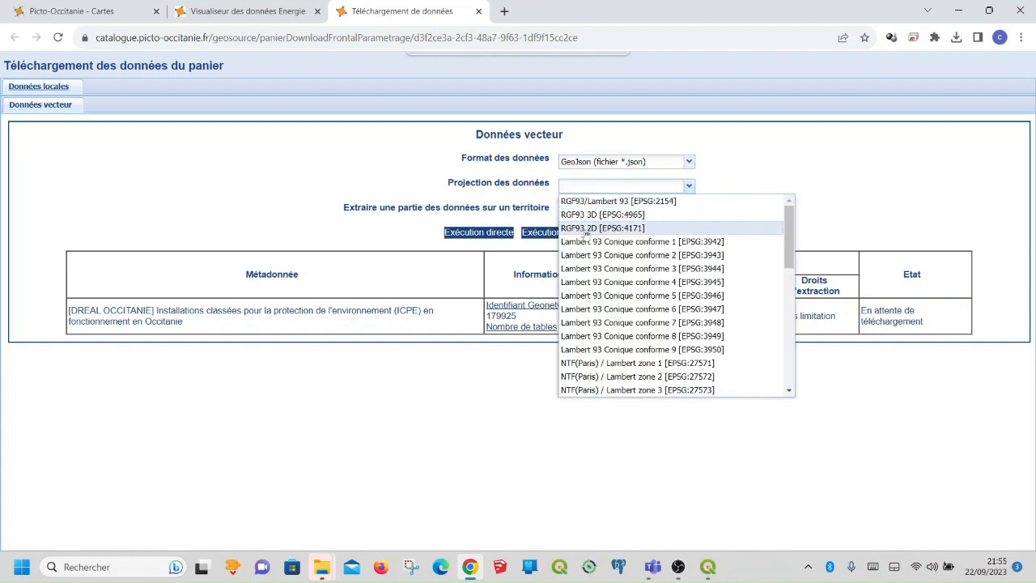
{"action": "left_click", "coordinate": [591, 202]}
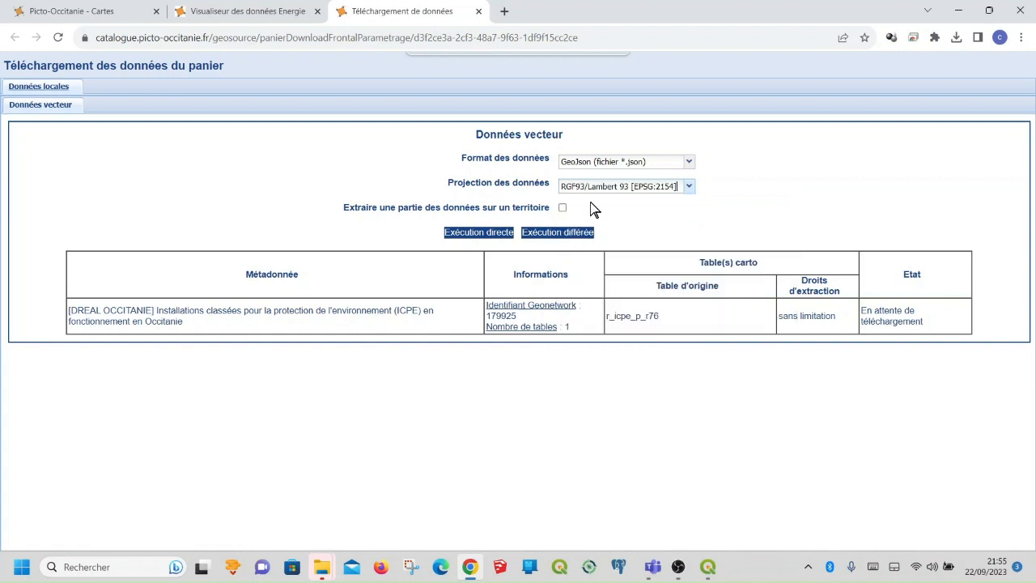
{"action": "left_click", "coordinate": [506, 235]}
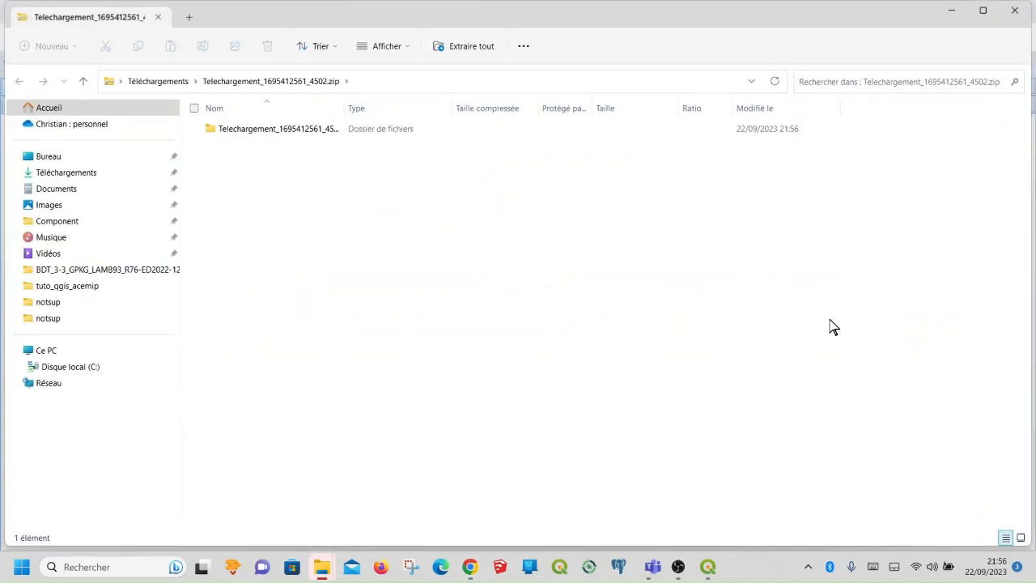
{"action": "left_click", "coordinate": [1024, 20]}
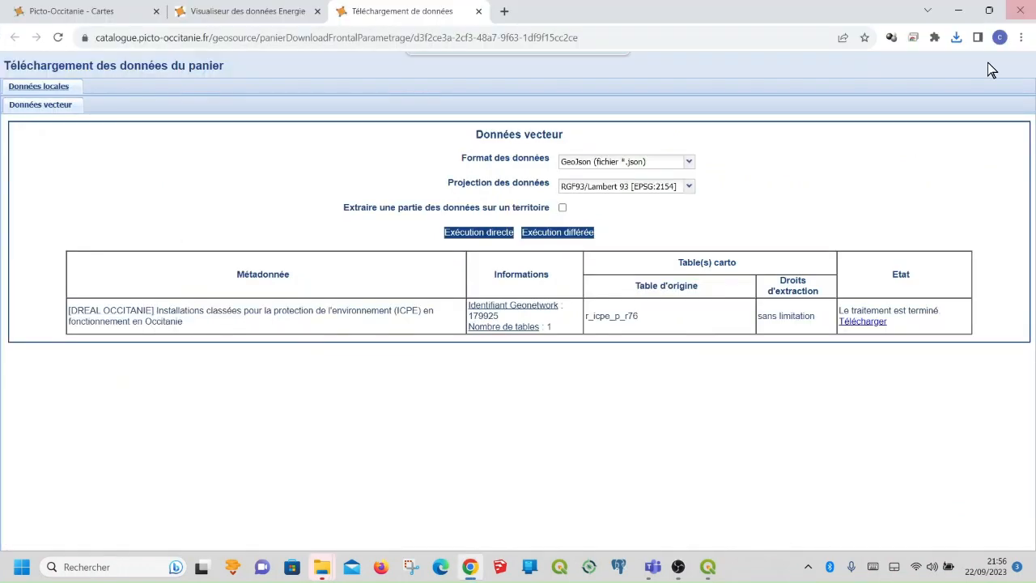
{"action": "left_click", "coordinate": [872, 324]}
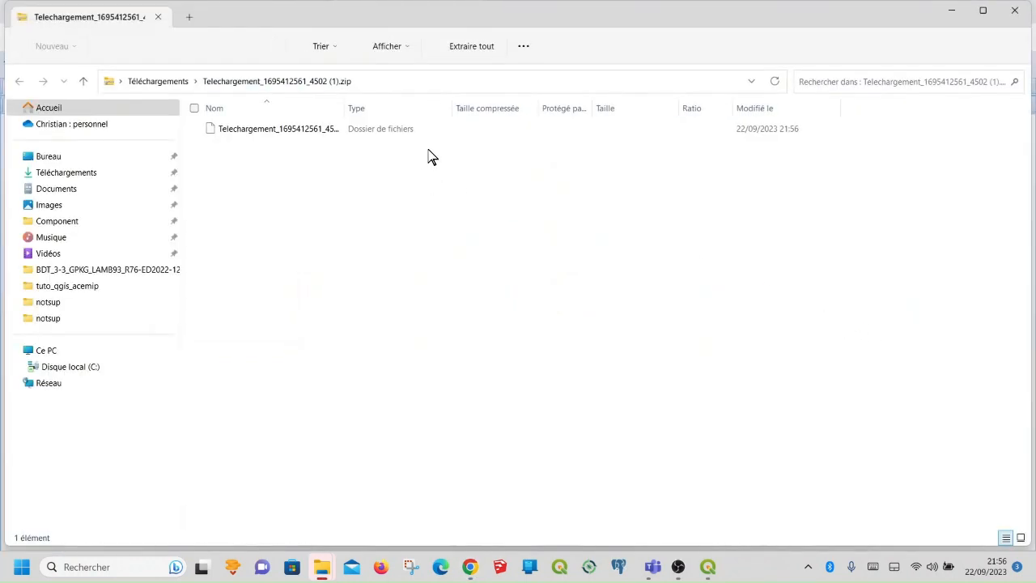
Step: Examine the ICPE files in the archive's nested folders and return to the archive's root
{"action": "double_click", "coordinate": [315, 130]}
{"action": "double_click", "coordinate": [315, 129]}
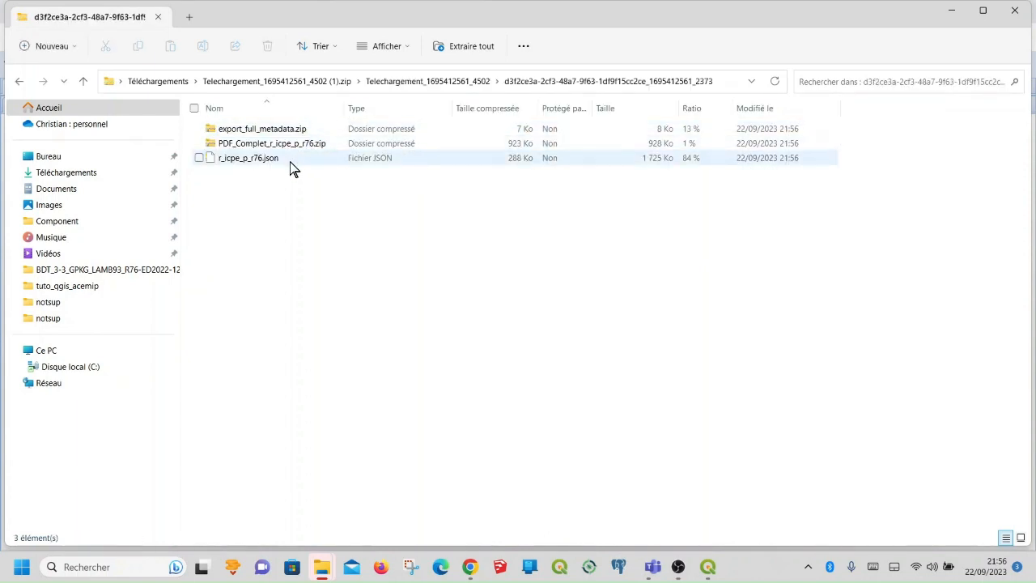
{"action": "left_click", "coordinate": [21, 84]}
{"action": "left_click", "coordinate": [20, 85]}
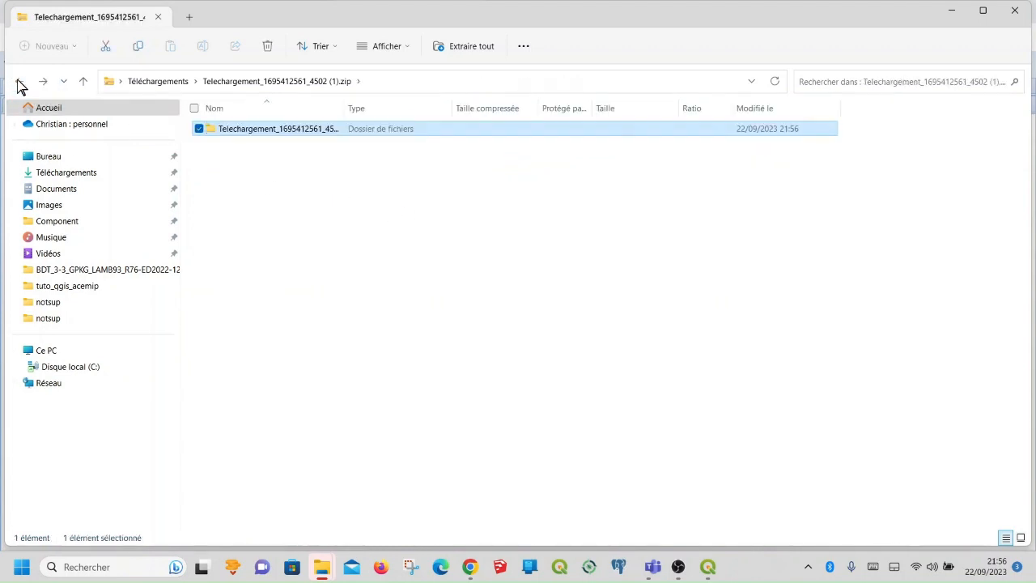
{"action": "right_click", "coordinate": [326, 132]}
{"action": "left_click", "coordinate": [387, 187]}
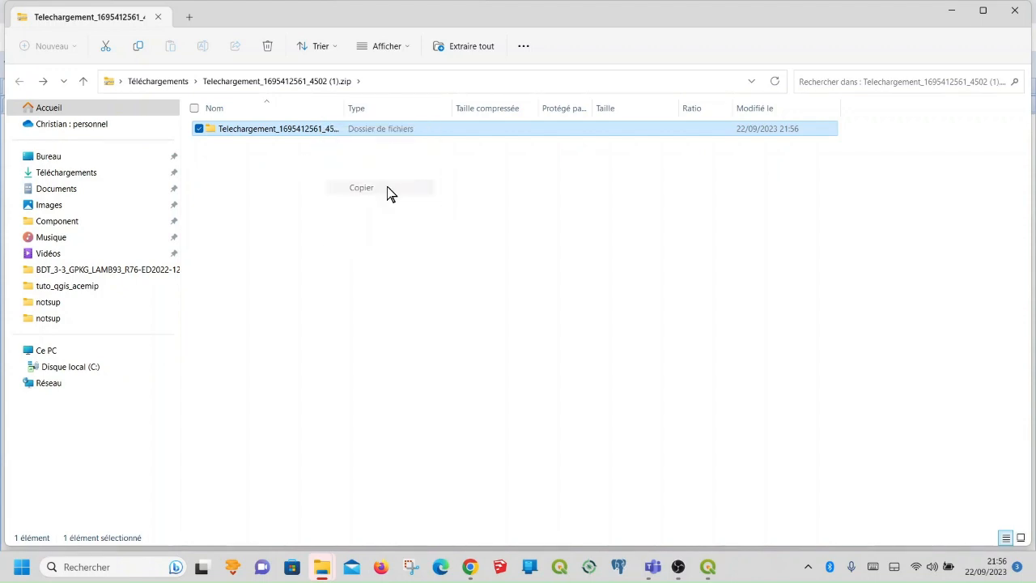
{"action": "right_click", "coordinate": [323, 571]}
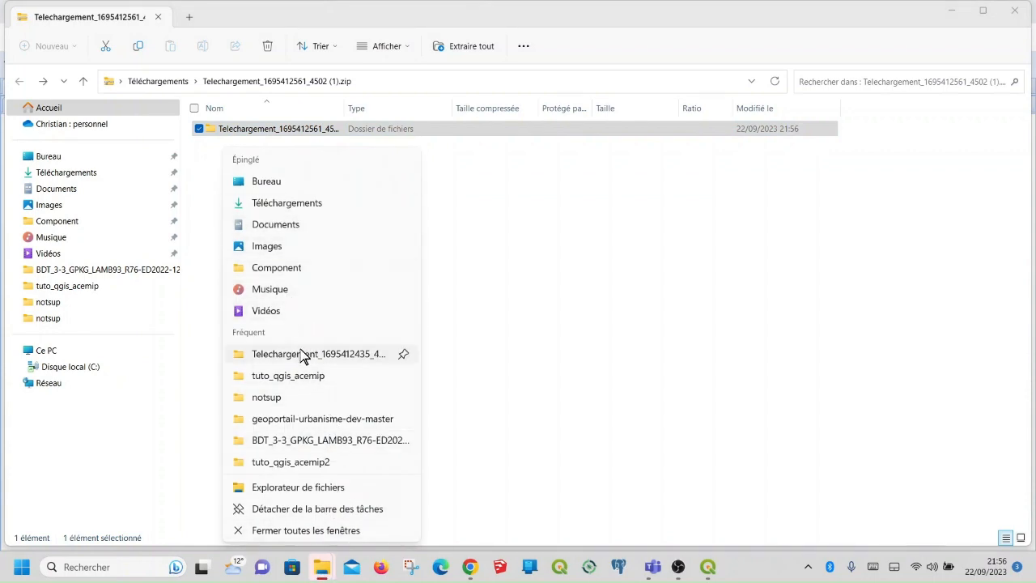
{"action": "left_click", "coordinate": [288, 375]}
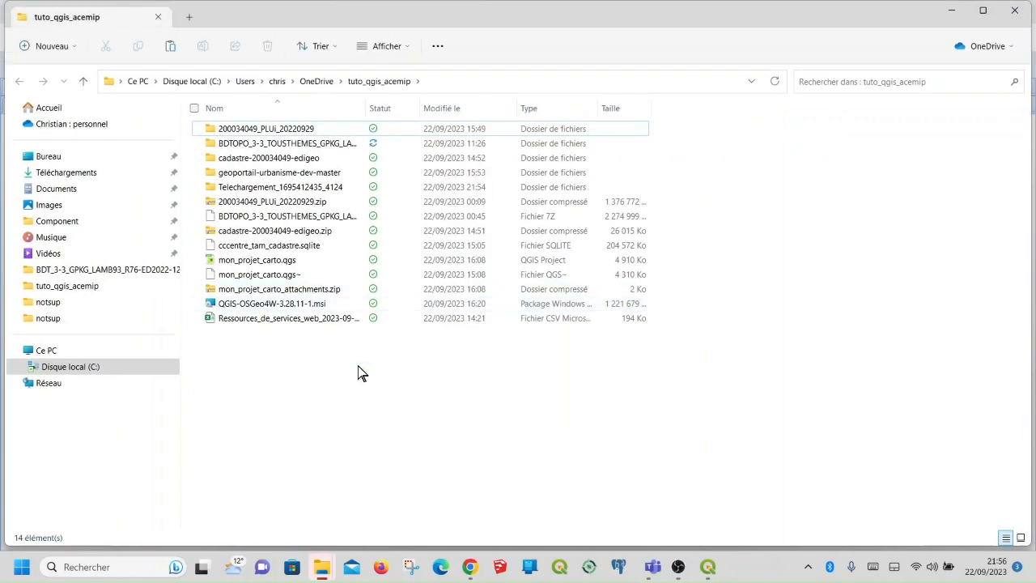
{"action": "right_click", "coordinate": [360, 373]}
{"action": "left_click", "coordinate": [395, 355]}
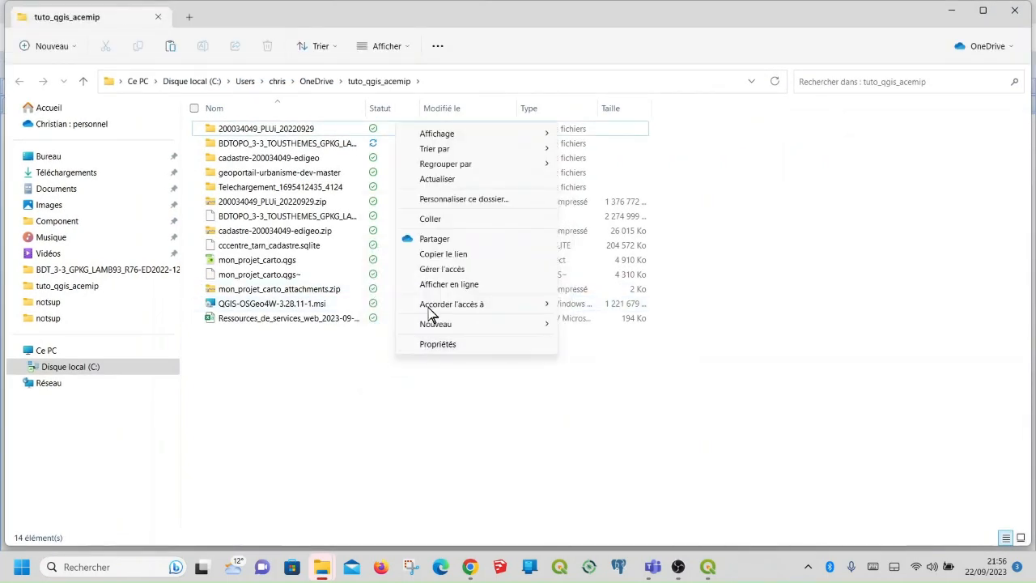
{"action": "left_click", "coordinate": [436, 220]}
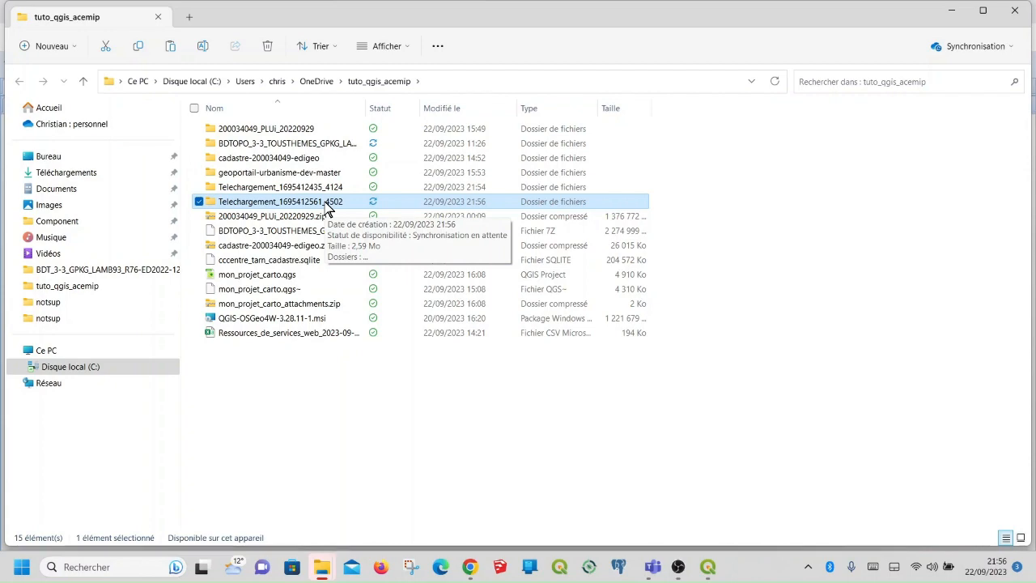
Step: Switch to QGIS and examine the layers in the Cadastre, plu intercommunal and BDT_3-3_GPKG_LAMB93_R76-ED2023-06-15 groups of the mon_projet_carto project
{"action": "left_click", "coordinate": [709, 567]}
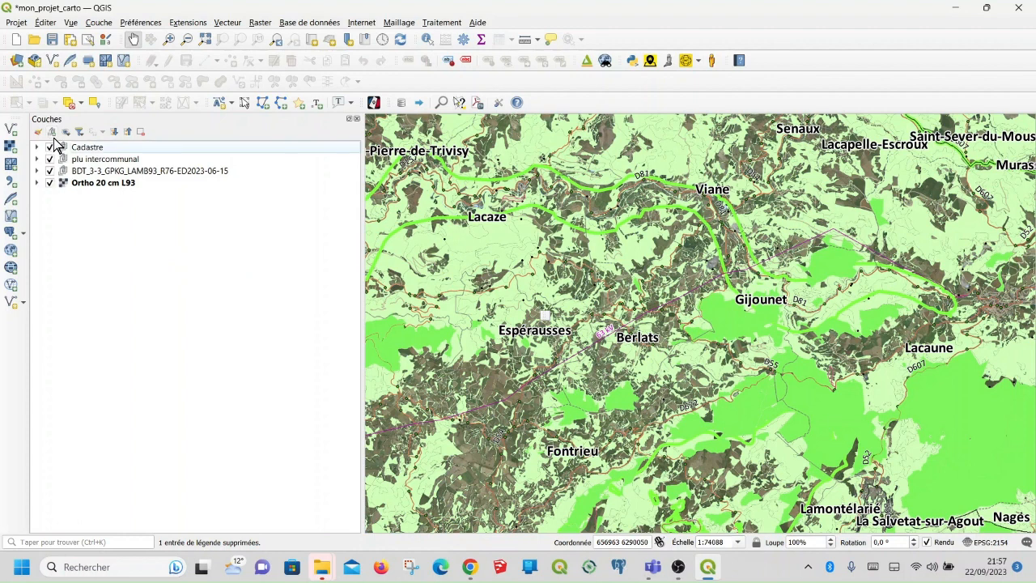
{"action": "left_click", "coordinate": [38, 147]}
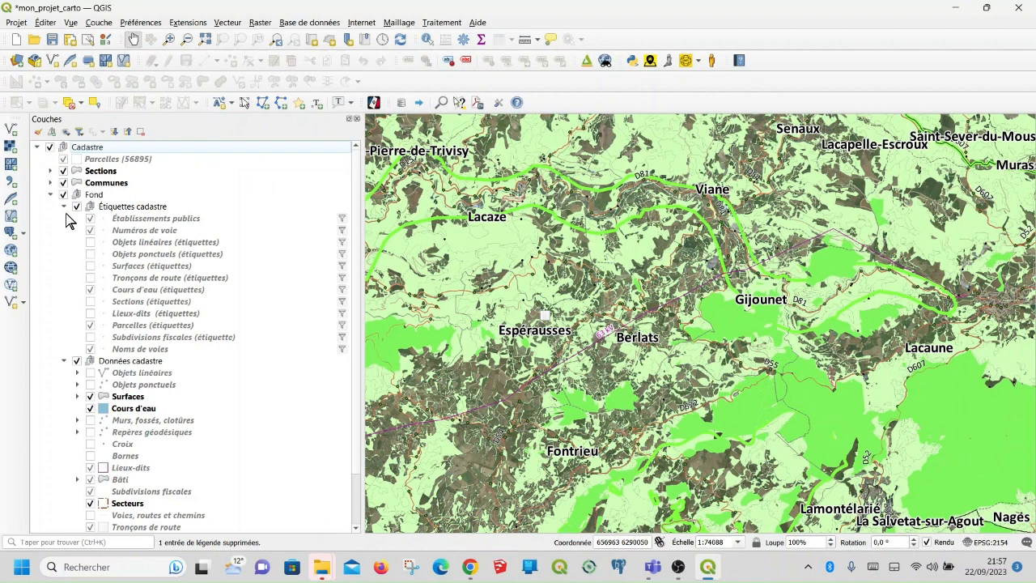
{"action": "left_click", "coordinate": [37, 147]}
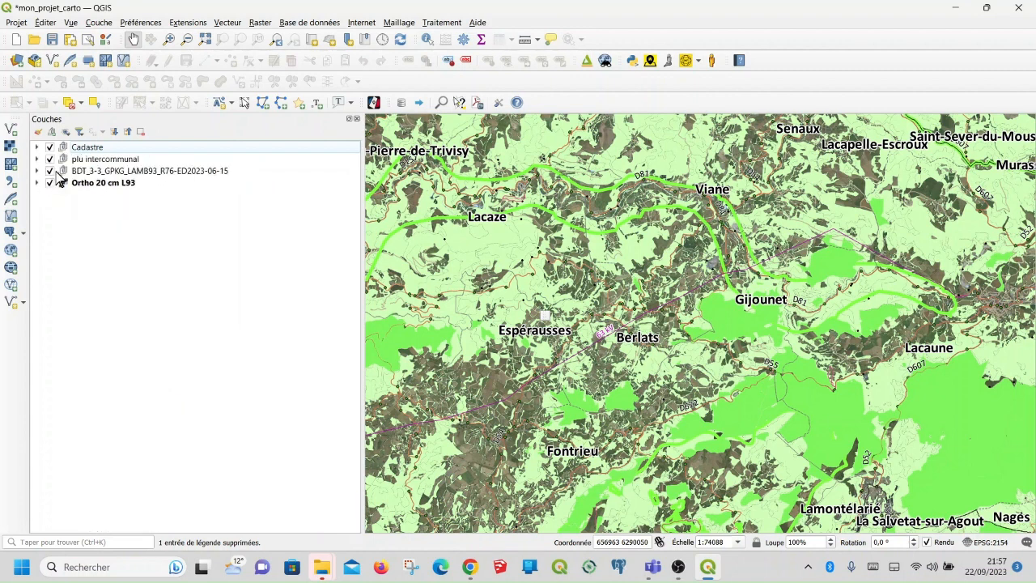
{"action": "left_click", "coordinate": [118, 161]}
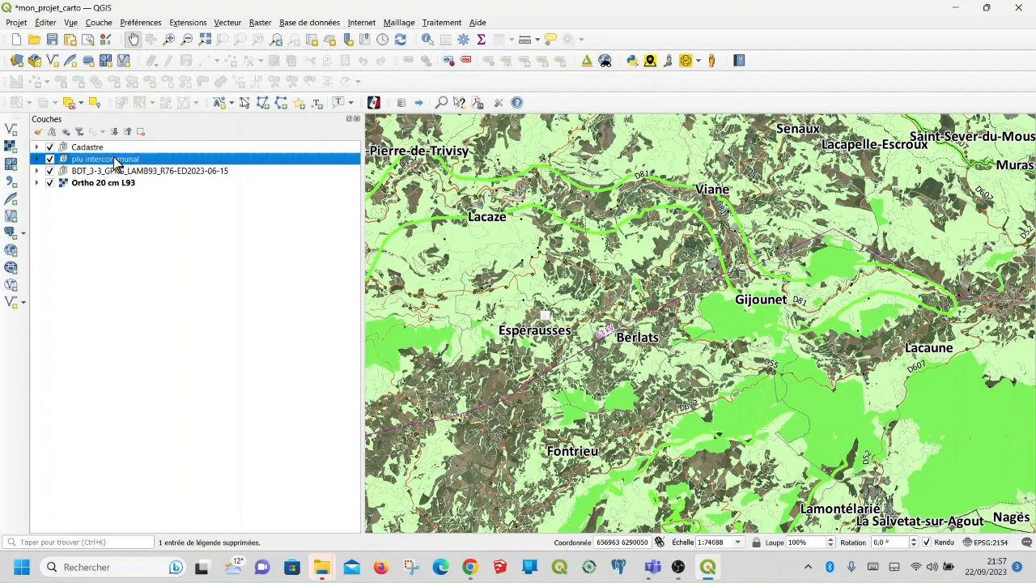
{"action": "left_click", "coordinate": [38, 159]}
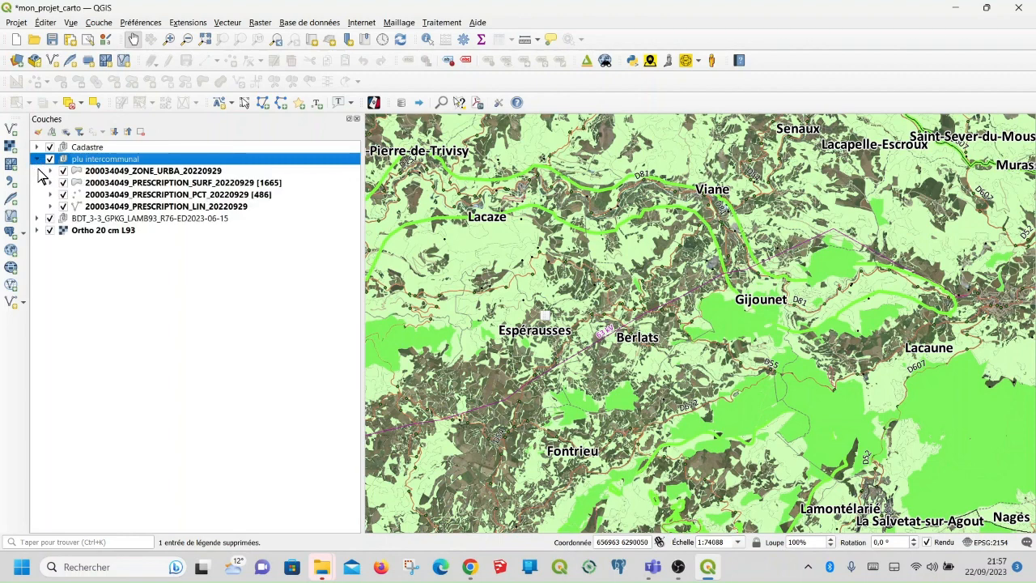
{"action": "left_click", "coordinate": [37, 219]}
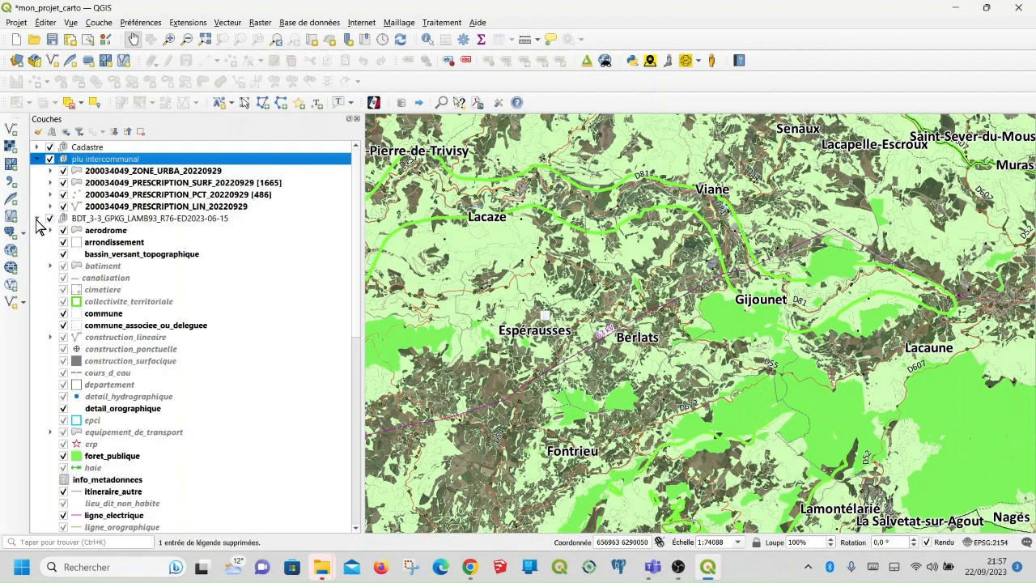
{"action": "scroll", "coordinate": [145, 259], "scroll_direction": "down", "scroll_amount": 3}
{"action": "scroll", "coordinate": [166, 292], "scroll_direction": "down", "scroll_amount": 7}
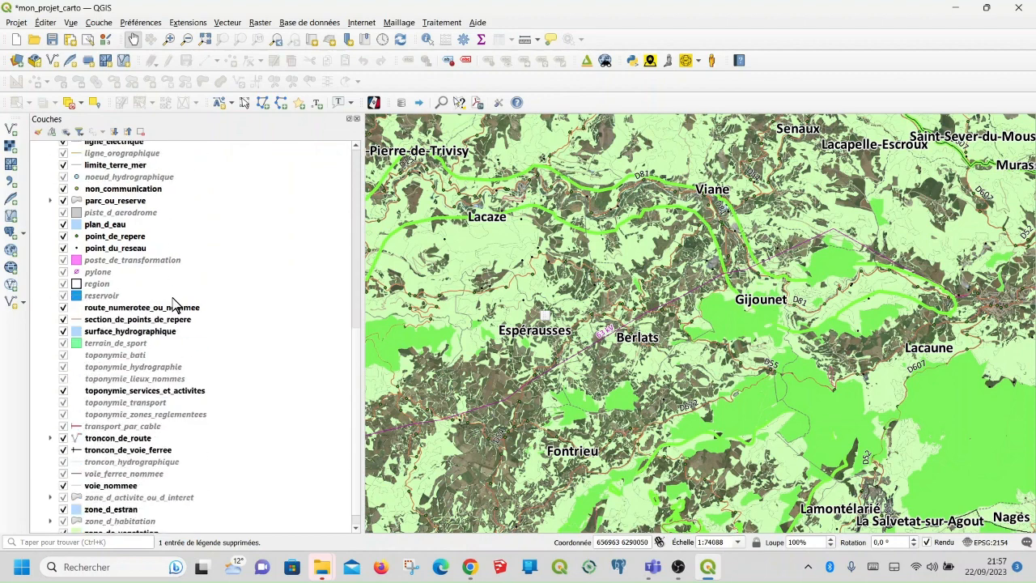
{"action": "scroll", "coordinate": [172, 306], "scroll_direction": "up", "scroll_amount": 11}
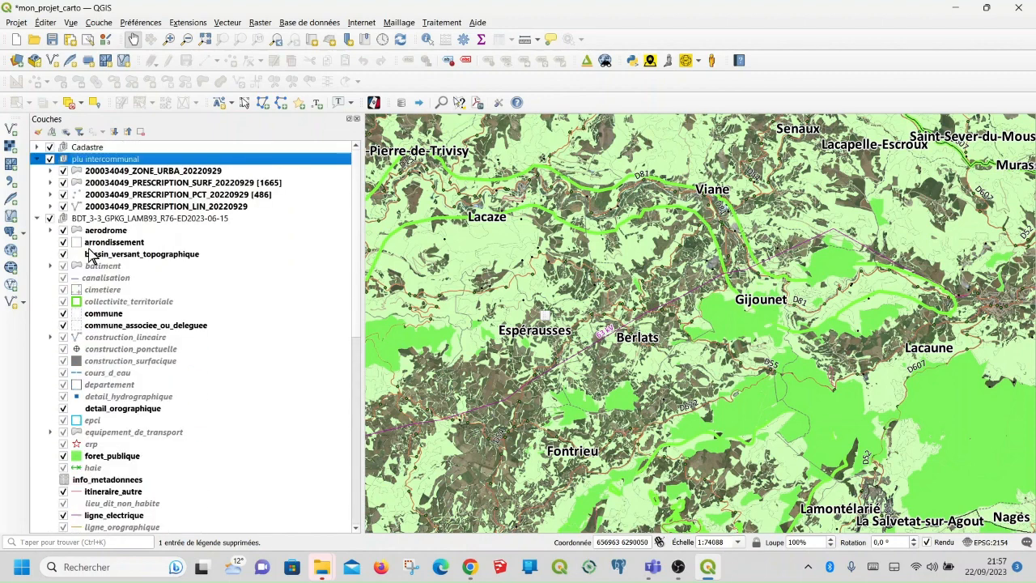
Step: Collapse the plu intercommunal and BDT_3-3_GPKG_LAMB93_R76-ED2023-06-15 layer groups and clear the layer selection
{"action": "left_click", "coordinate": [36, 159]}
{"action": "left_click", "coordinate": [37, 171]}
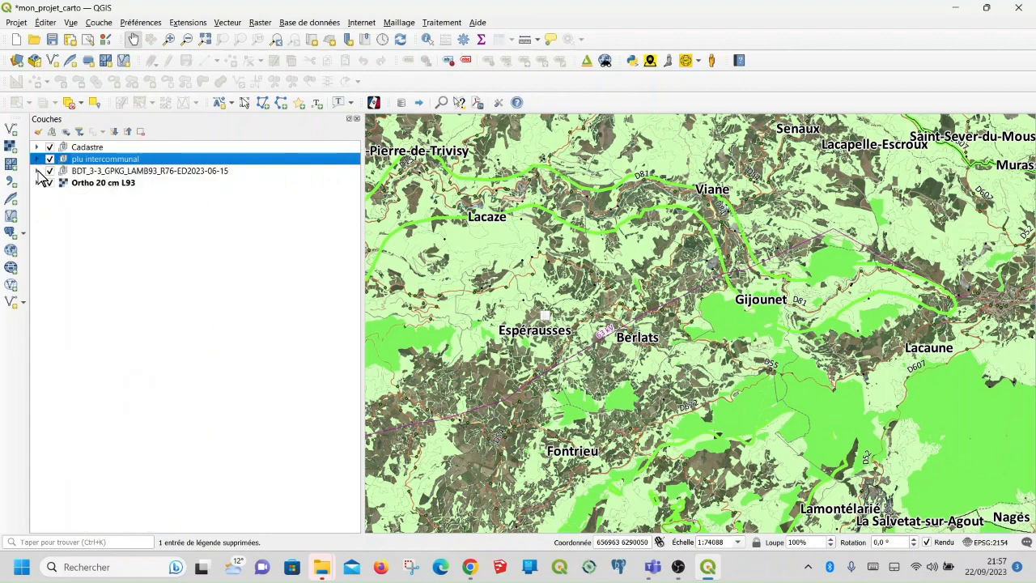
{"action": "left_click", "coordinate": [156, 273]}
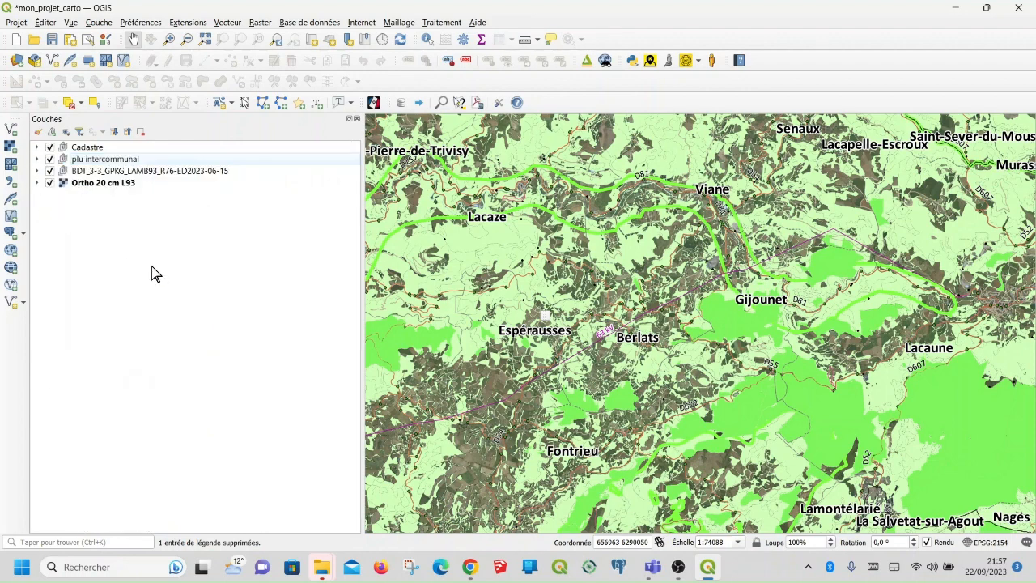
{"action": "left_click", "coordinate": [11, 129]}
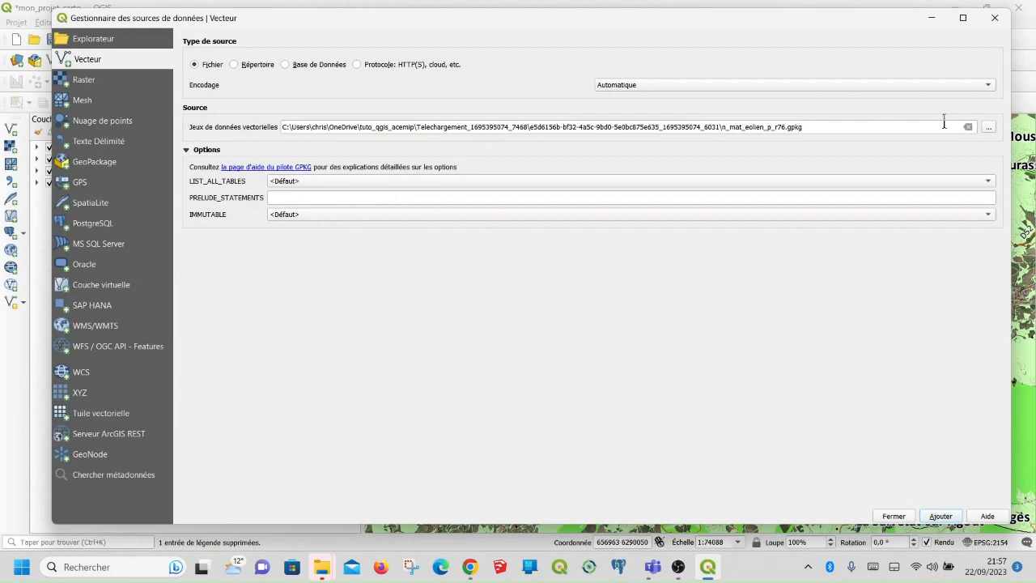
{"action": "left_click", "coordinate": [991, 130]}
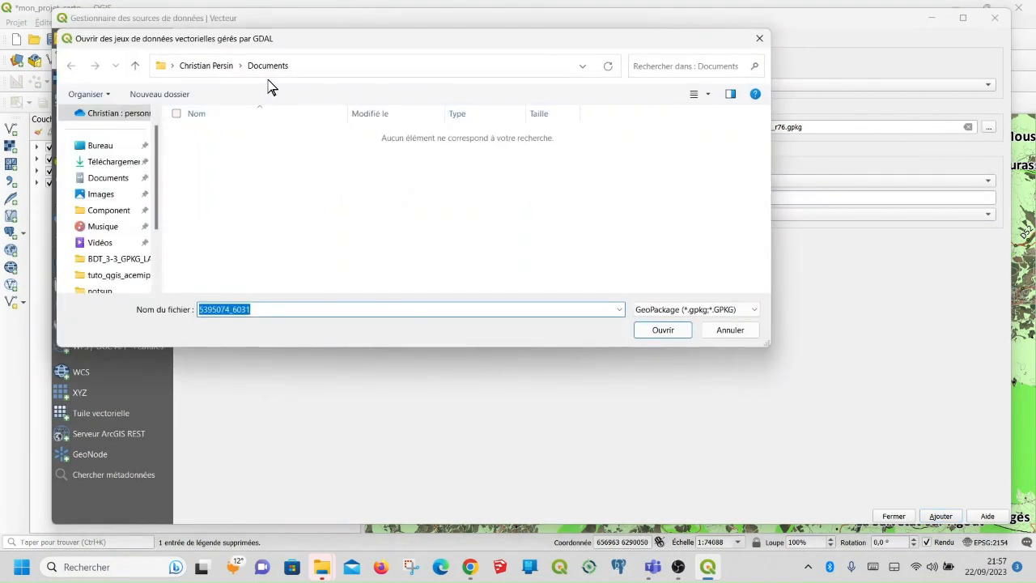
{"action": "scroll", "coordinate": [136, 201], "scroll_direction": "down", "scroll_amount": 2}
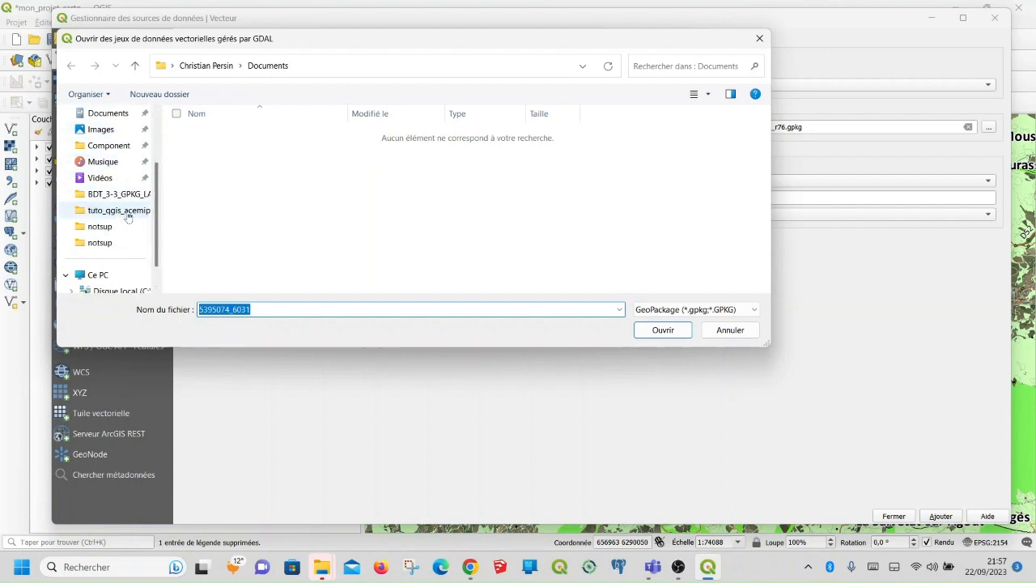
{"action": "scroll", "coordinate": [140, 215], "scroll_direction": "down", "scroll_amount": 1}
{"action": "scroll", "coordinate": [130, 243], "scroll_direction": "up", "scroll_amount": 4}
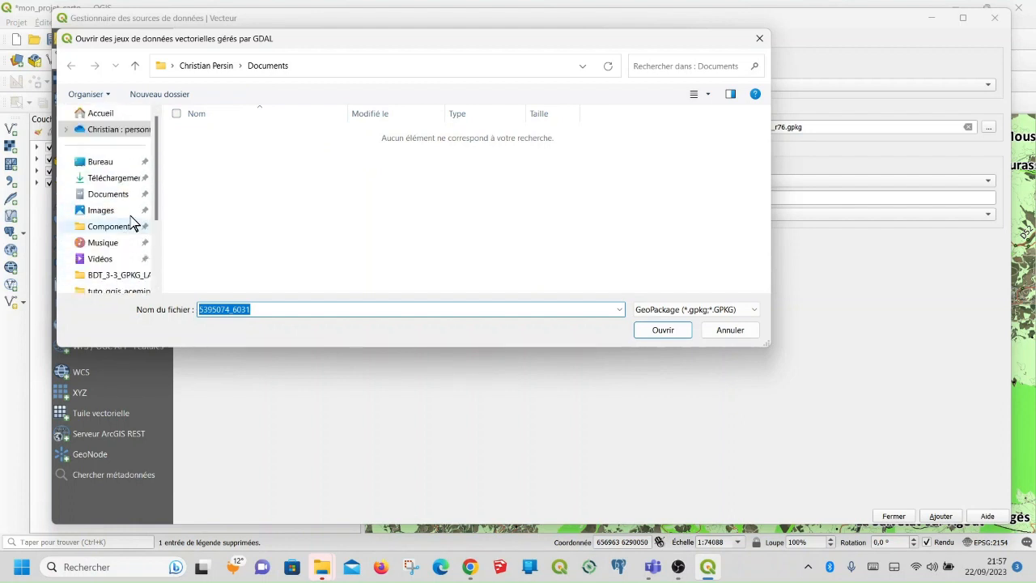
{"action": "left_click", "coordinate": [113, 130]}
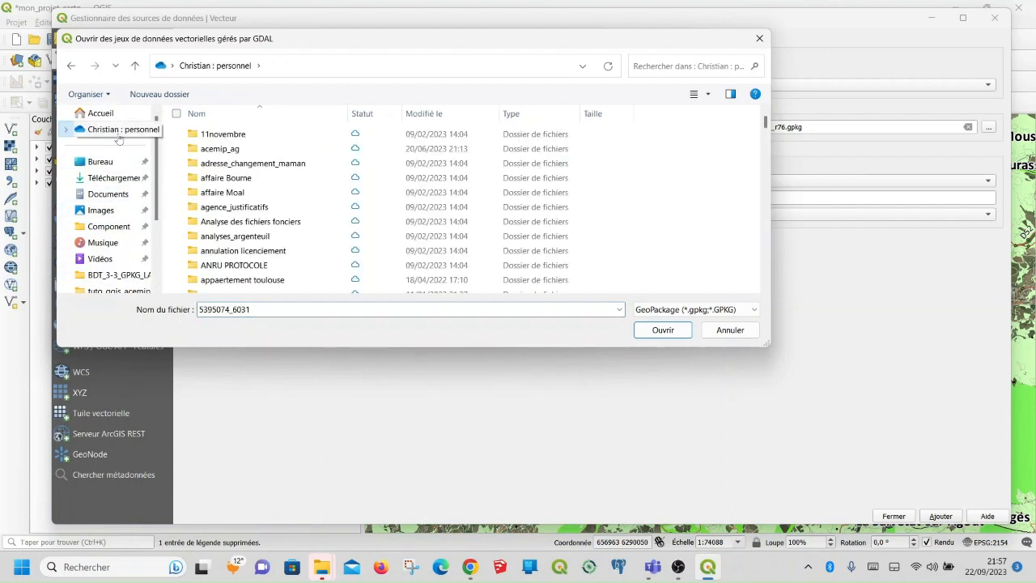
{"action": "scroll", "coordinate": [293, 198], "scroll_direction": "down", "scroll_amount": 15}
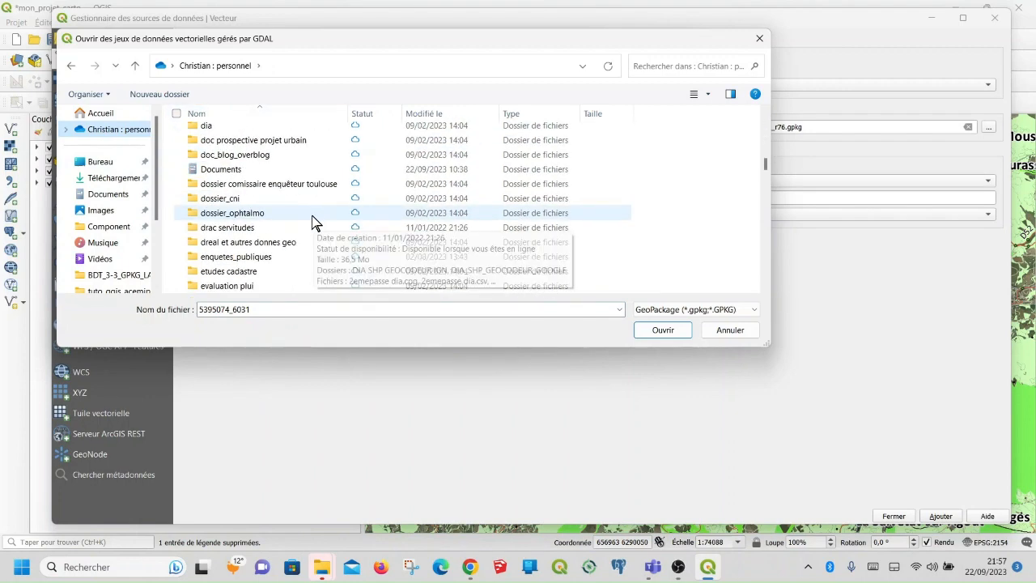
{"action": "scroll", "coordinate": [303, 219], "scroll_direction": "down", "scroll_amount": 15}
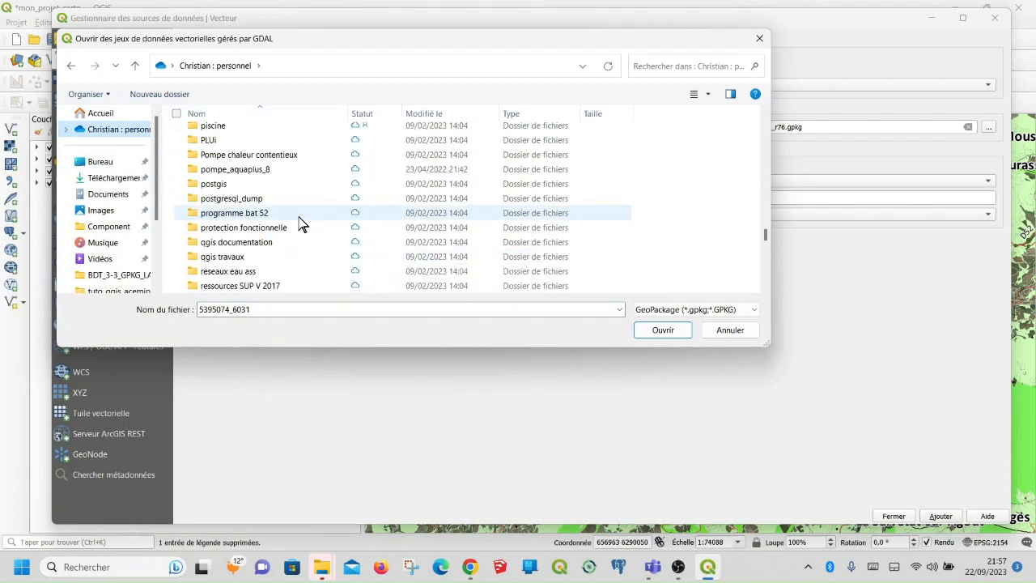
{"action": "scroll", "coordinate": [300, 224], "scroll_direction": "down", "scroll_amount": 3}
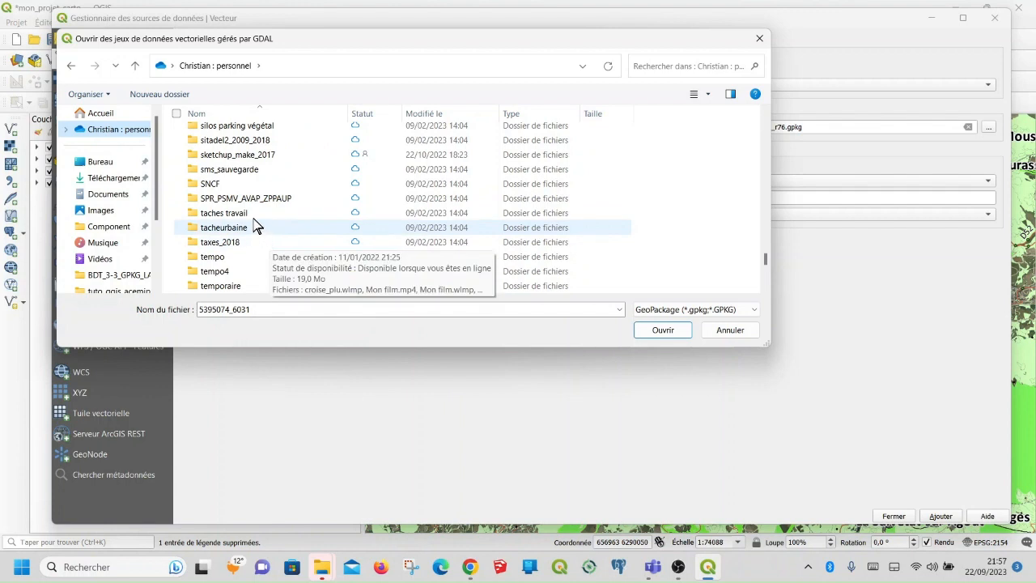
{"action": "scroll", "coordinate": [279, 202], "scroll_direction": "down", "scroll_amount": 3}
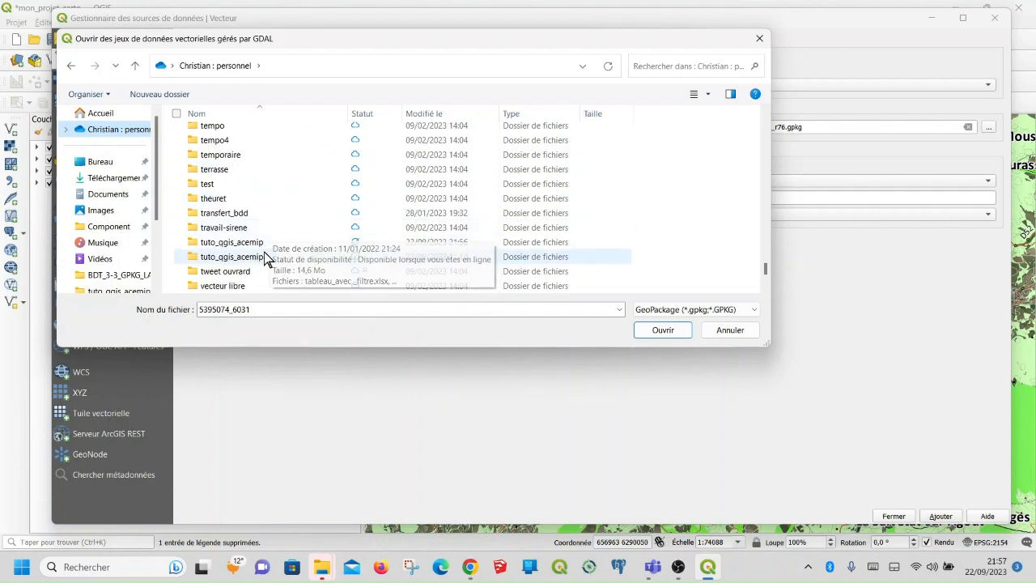
{"action": "double_click", "coordinate": [258, 241]}
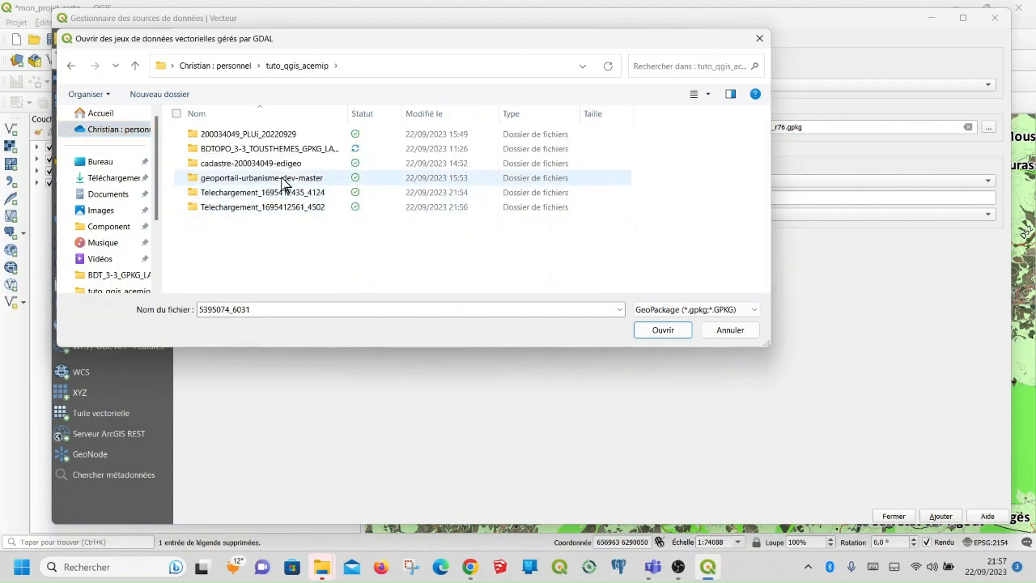
{"action": "double_click", "coordinate": [302, 195]}
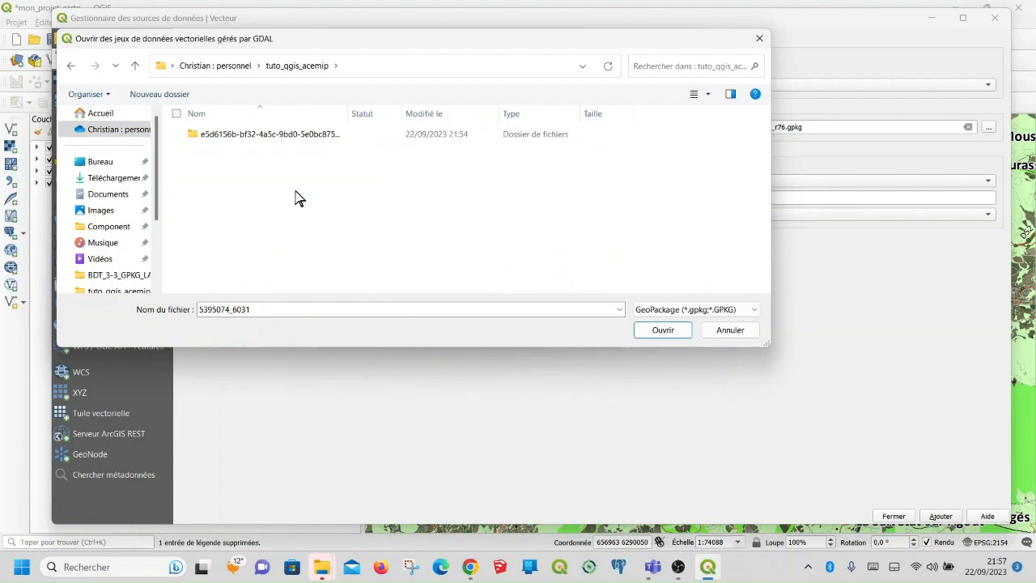
{"action": "double_click", "coordinate": [285, 138]}
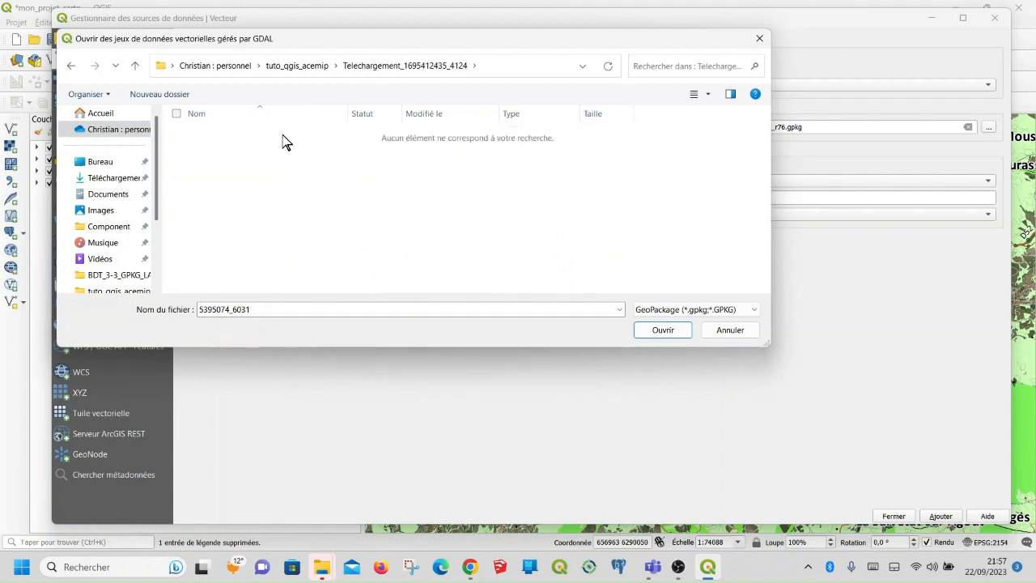
Step: Filter the files to GeoJSON Newline Delimited and choose n_mat_eolien_p_r76.json as the vector source
{"action": "left_click", "coordinate": [689, 316]}
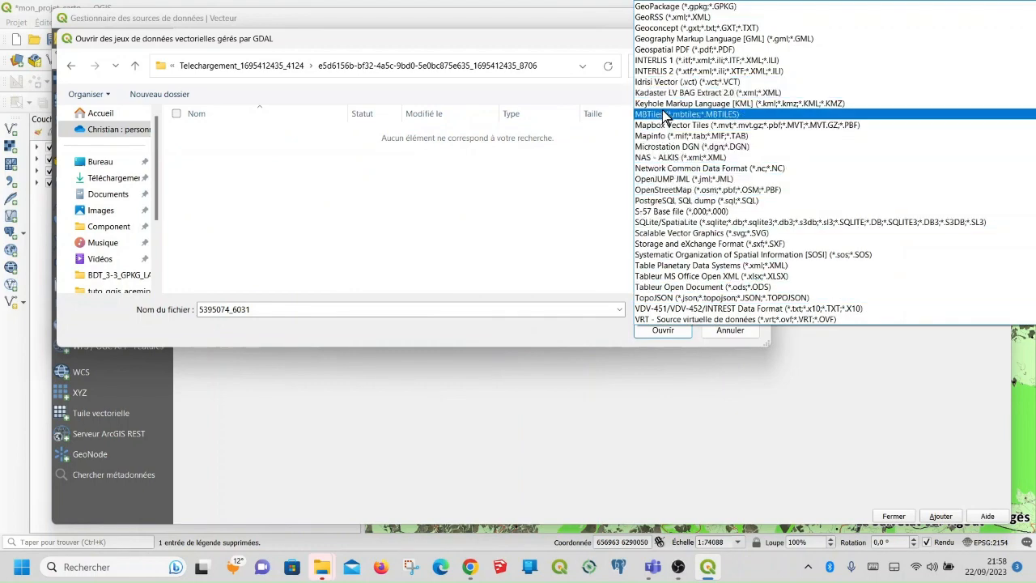
{"action": "scroll", "coordinate": [665, 88], "scroll_direction": "up", "scroll_amount": 2}
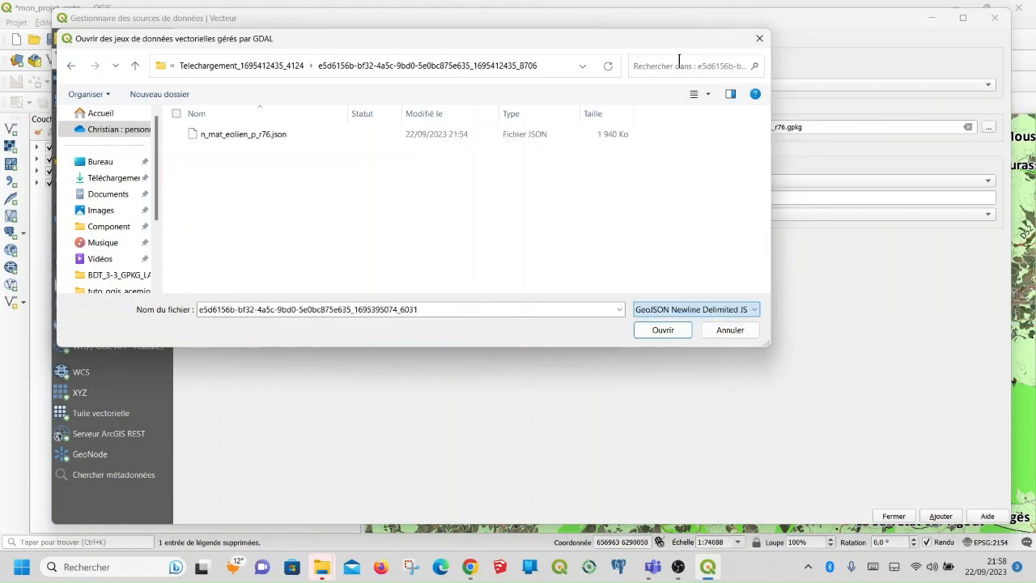
{"action": "left_click", "coordinate": [680, 62]}
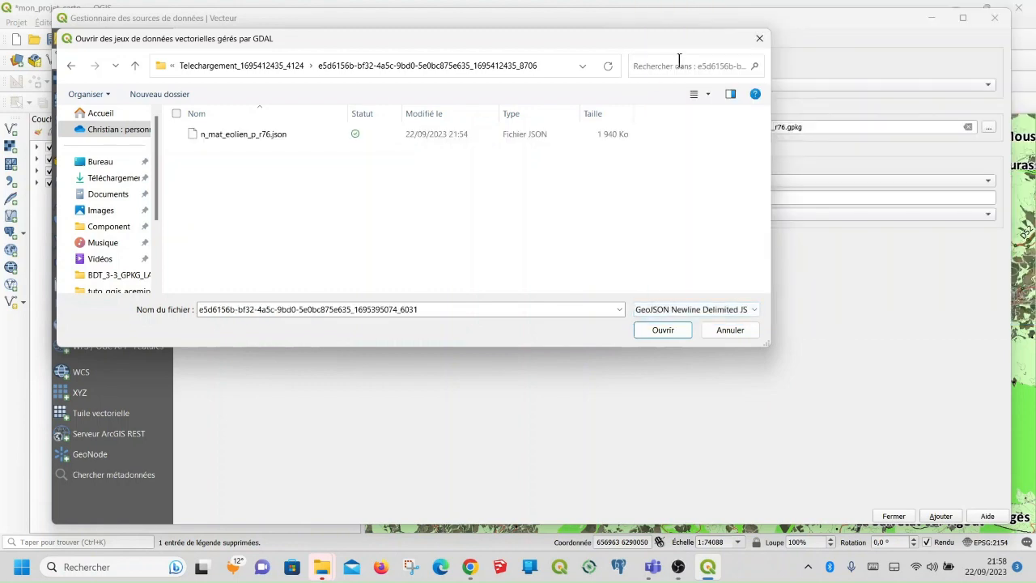
{"action": "left_click", "coordinate": [268, 136]}
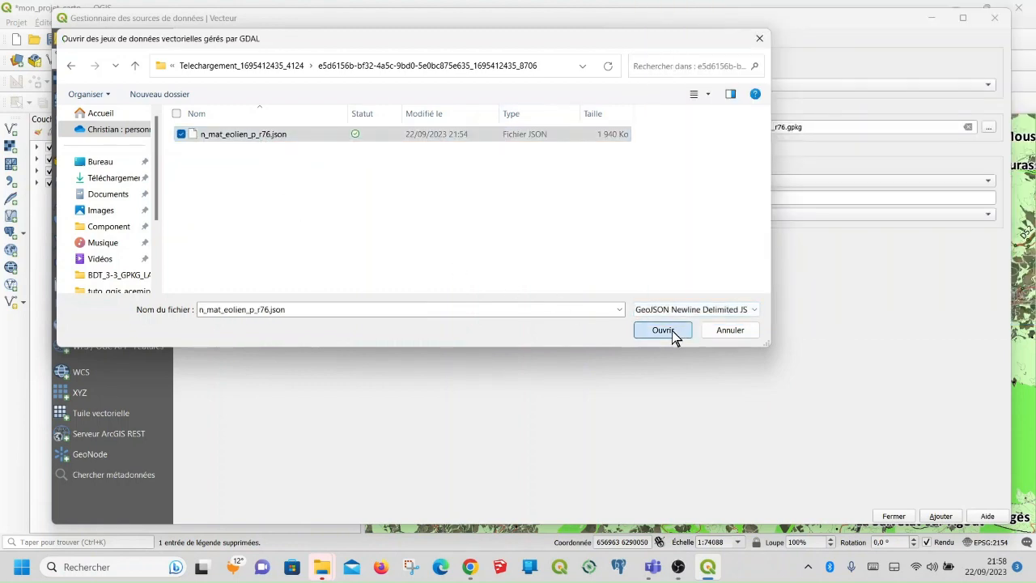
{"action": "left_click", "coordinate": [685, 332]}
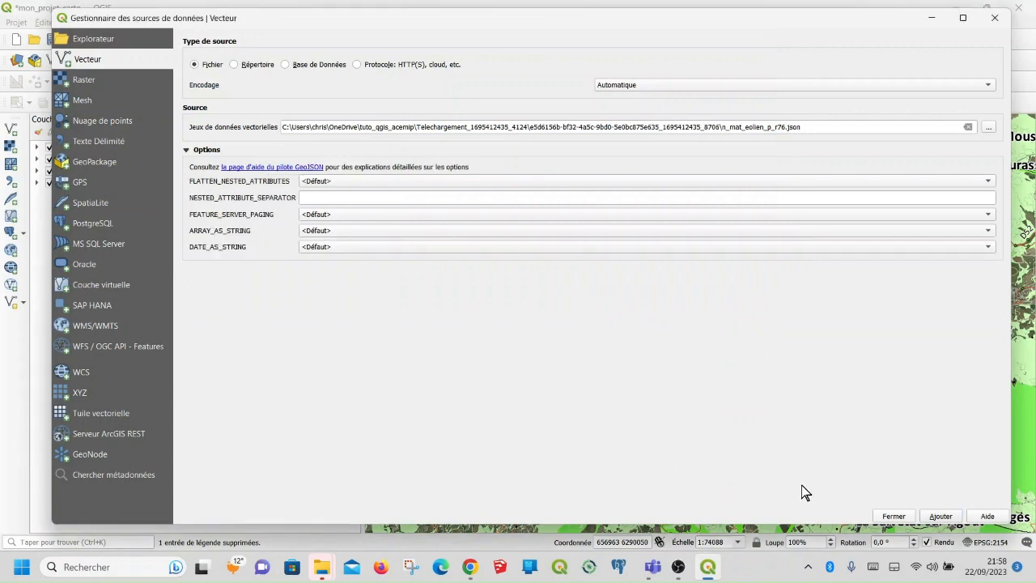
Step: Add the wind turbine file to the project and move its layer out of the plu intercommunal group, below Ortho 20 cm L93
{"action": "left_click", "coordinate": [929, 518]}
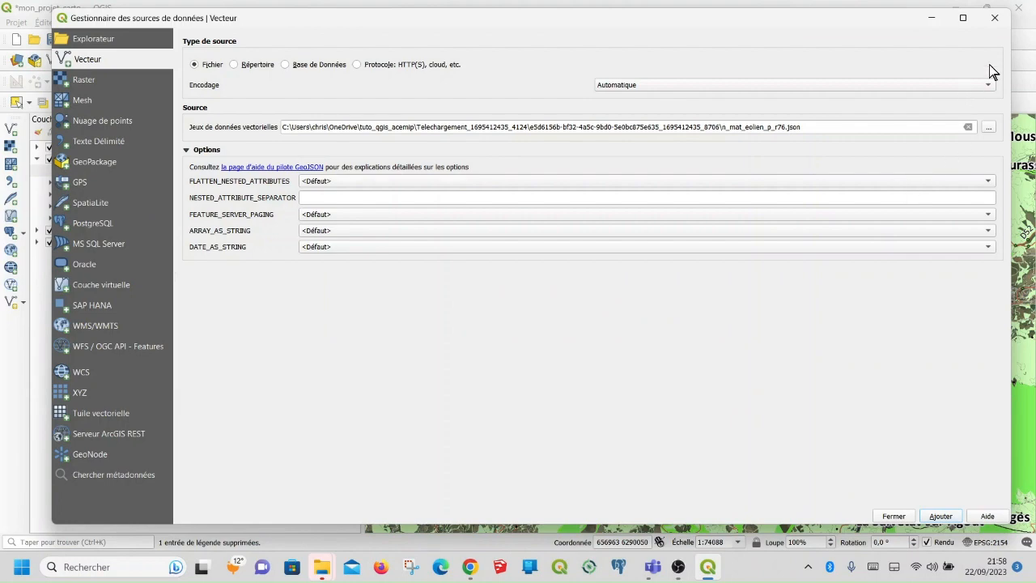
{"action": "left_click", "coordinate": [995, 17]}
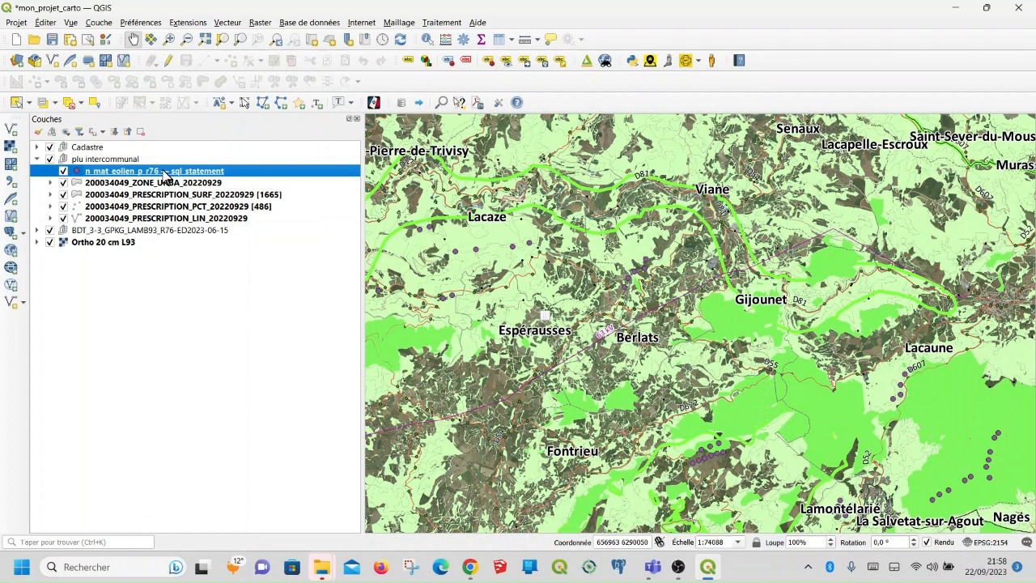
{"action": "left_click_drag", "start_coordinate": [163, 172], "coordinate": [146, 306]}
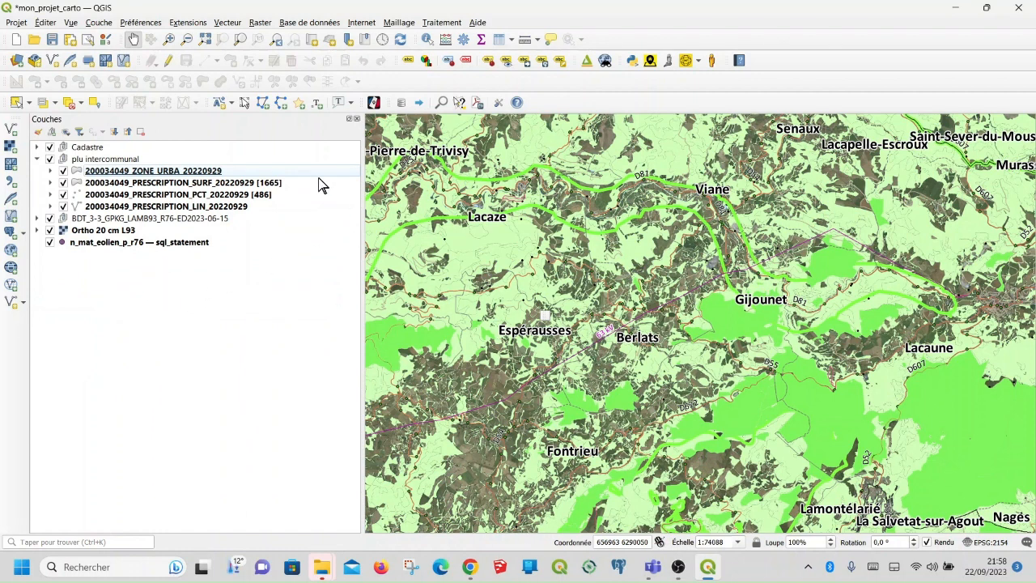
{"action": "left_click", "coordinate": [10, 133]}
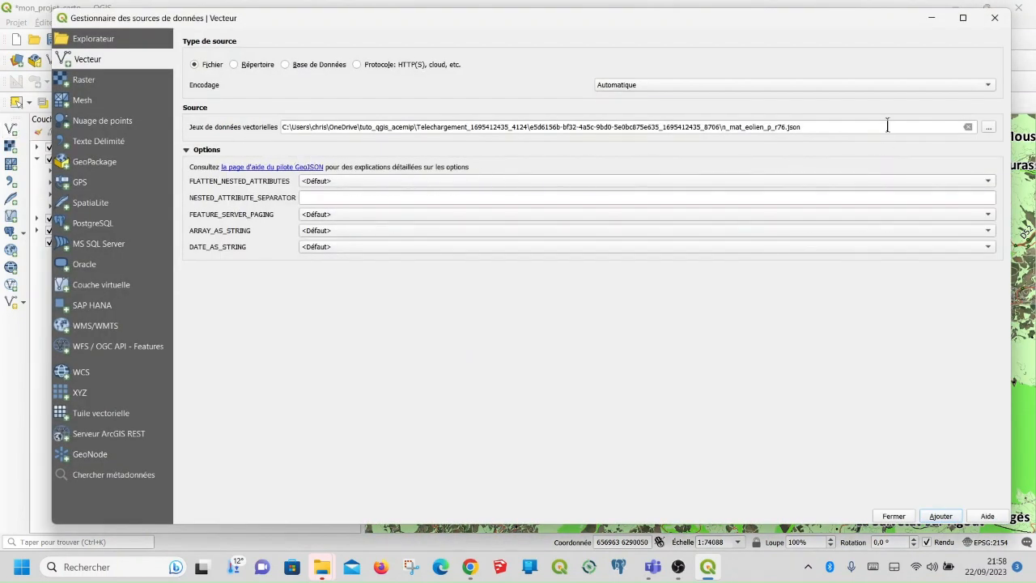
{"action": "left_click", "coordinate": [990, 127]}
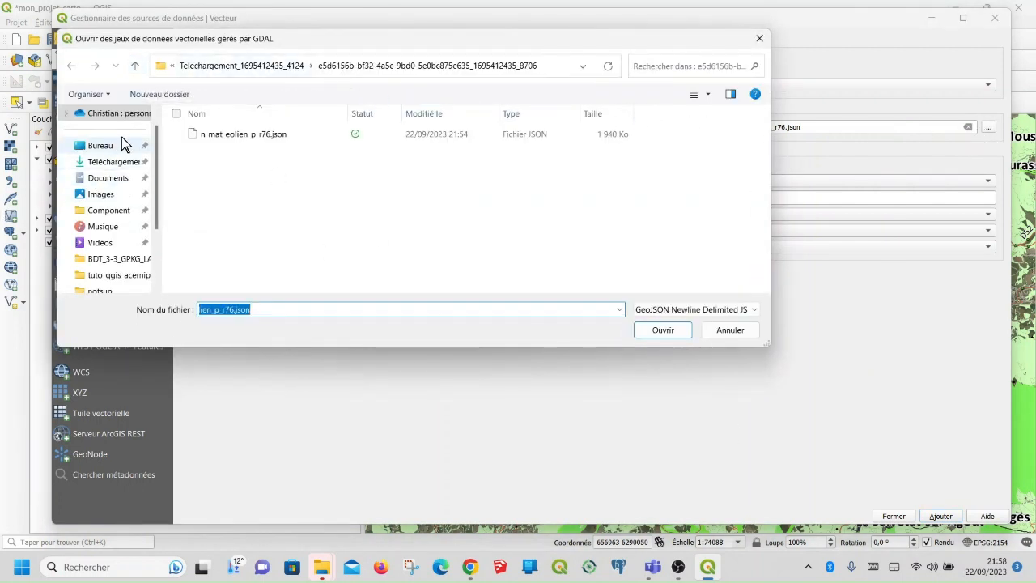
{"action": "left_click", "coordinate": [136, 65]}
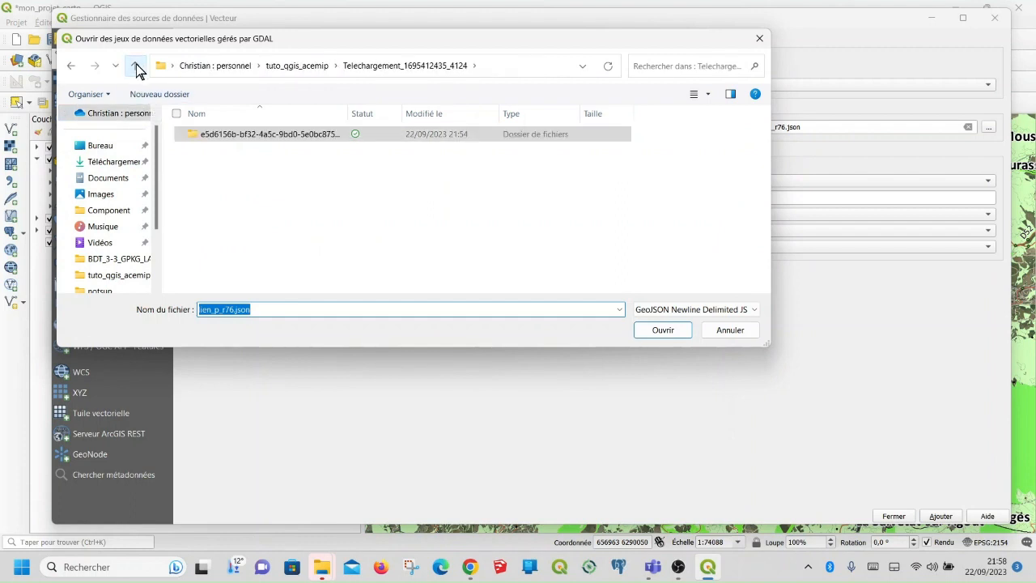
{"action": "left_click", "coordinate": [327, 65]}
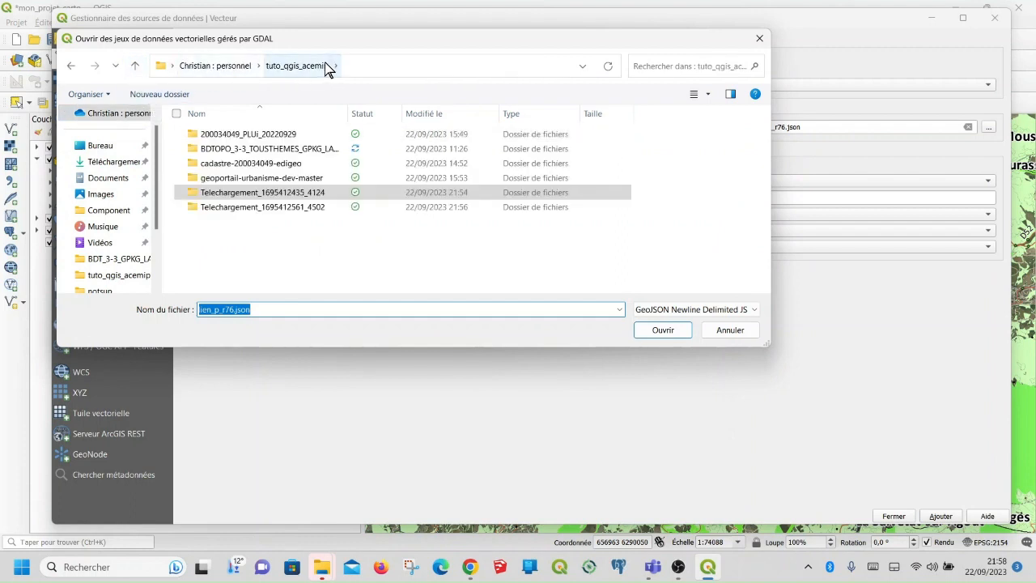
{"action": "double_click", "coordinate": [319, 208]}
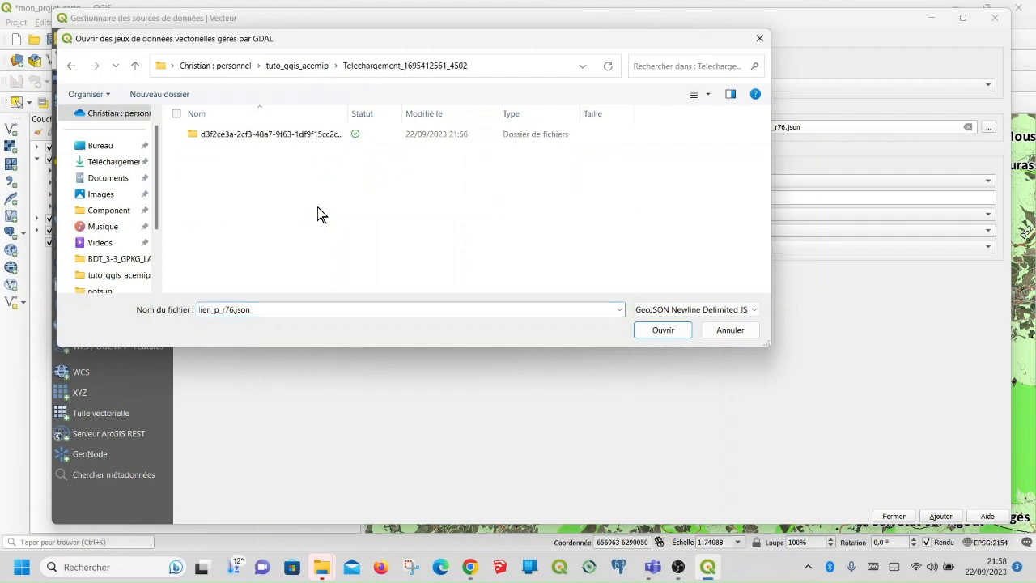
{"action": "double_click", "coordinate": [301, 138]}
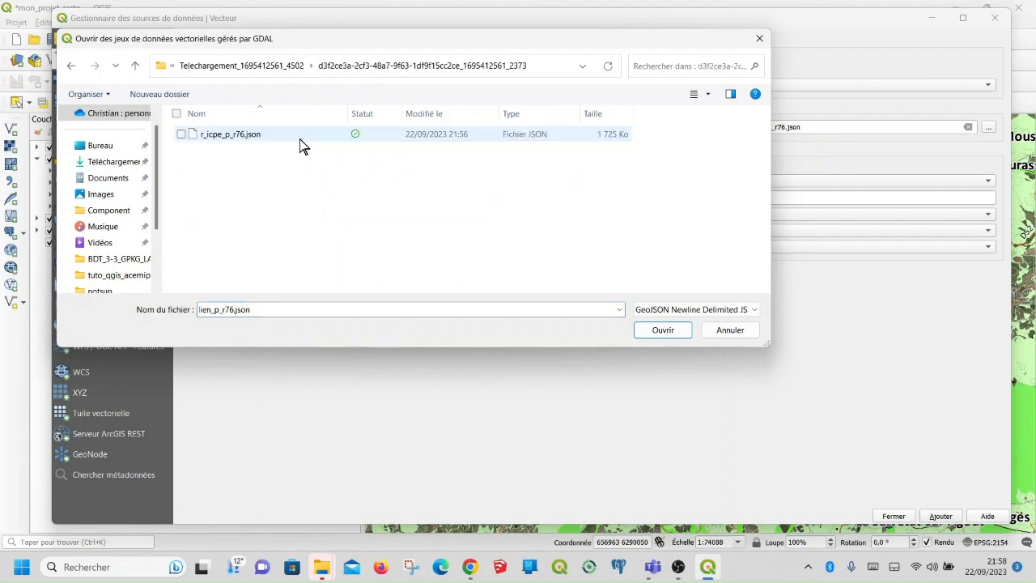
{"action": "left_click", "coordinate": [253, 144]}
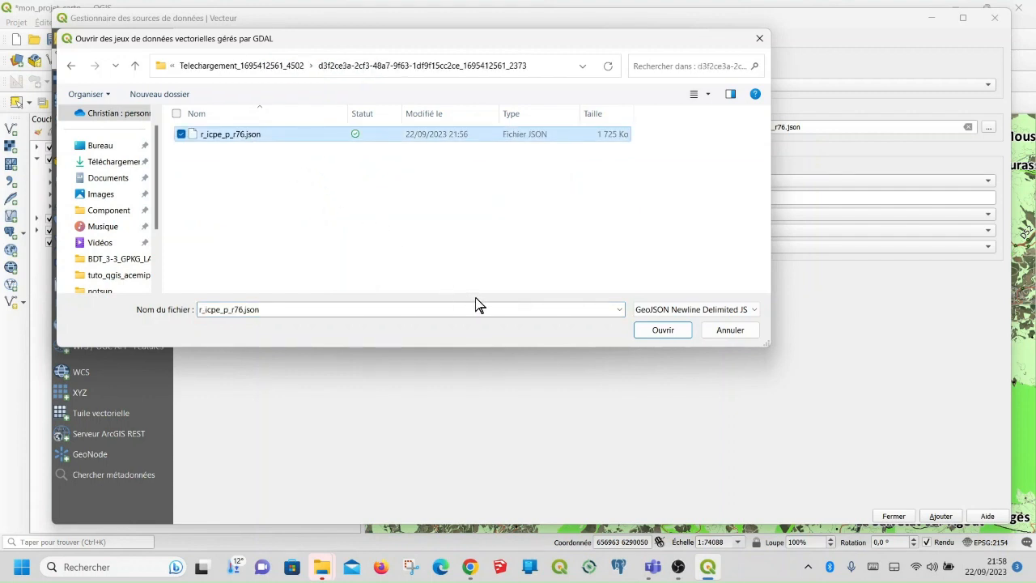
{"action": "left_click", "coordinate": [663, 331]}
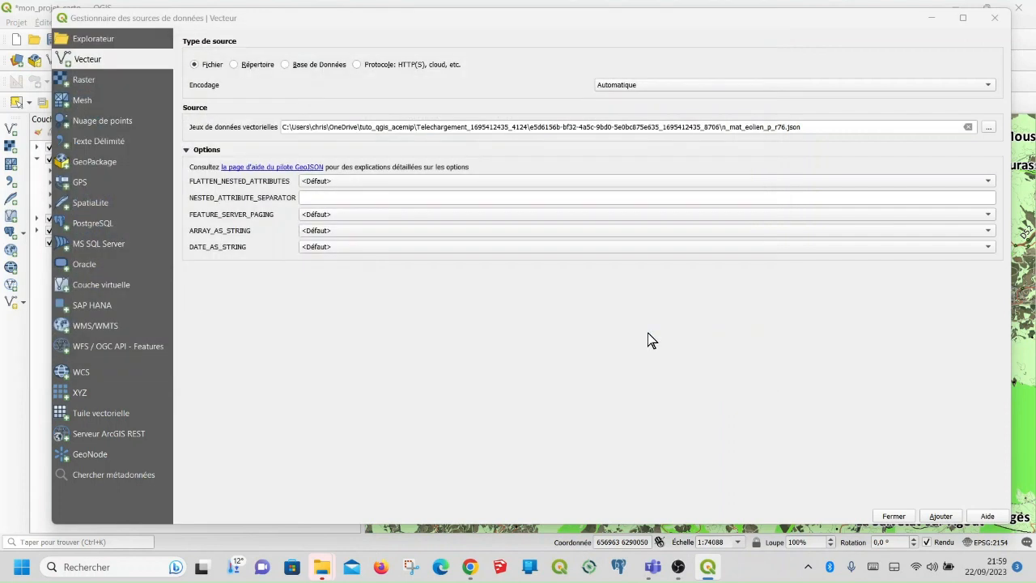
{"action": "left_click", "coordinate": [940, 516]}
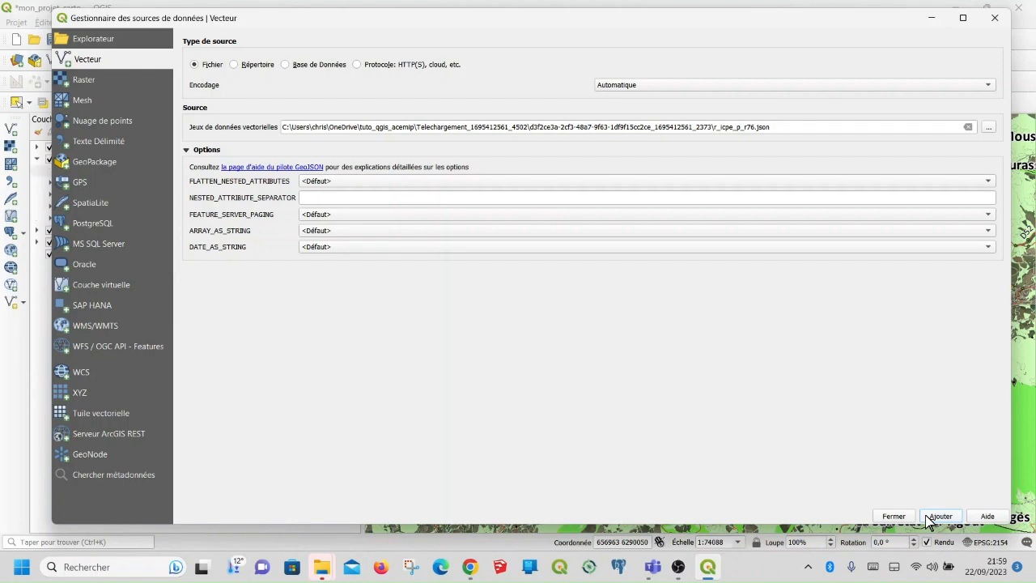
{"action": "left_click", "coordinate": [933, 18]}
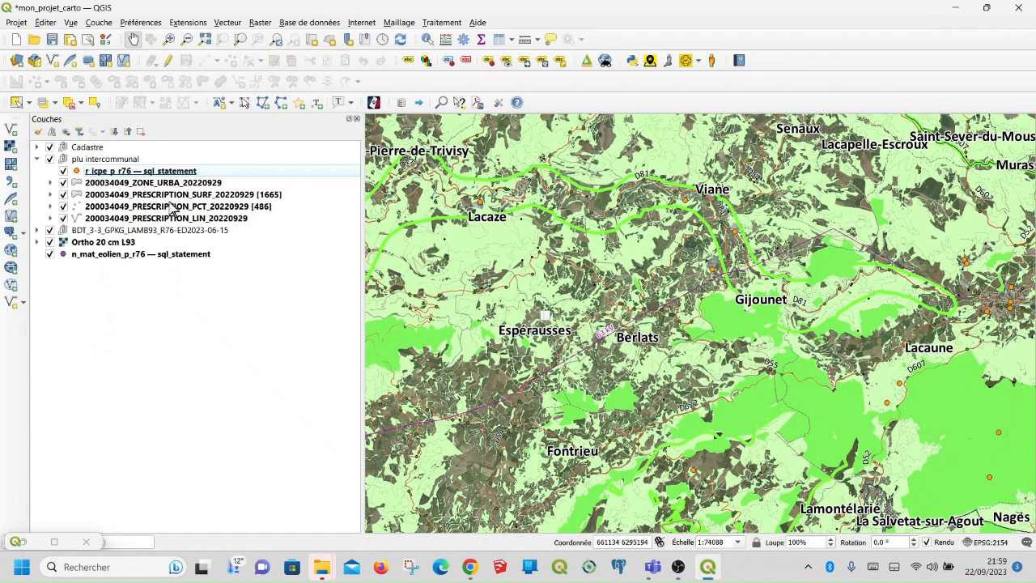
Step: Take the r_icpe_p_r76 layer out of plu intercommunal and place n_mat_eolien_p_r76 and r_icpe_p_r76 above the Cadastre group
{"action": "left_click_drag", "start_coordinate": [164, 171], "coordinate": [161, 273]}
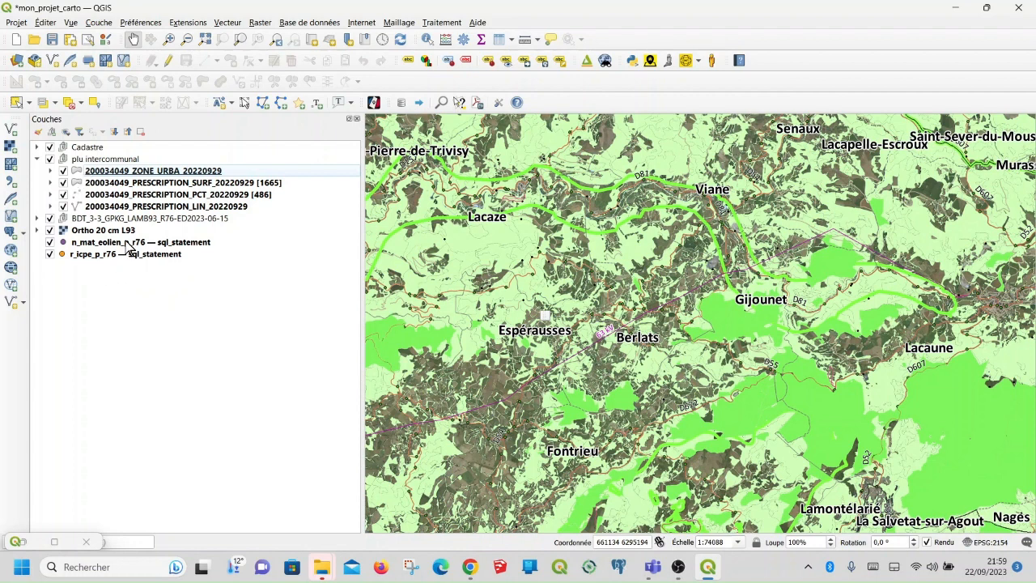
{"action": "left_click_drag", "start_coordinate": [129, 245], "coordinate": [158, 149]}
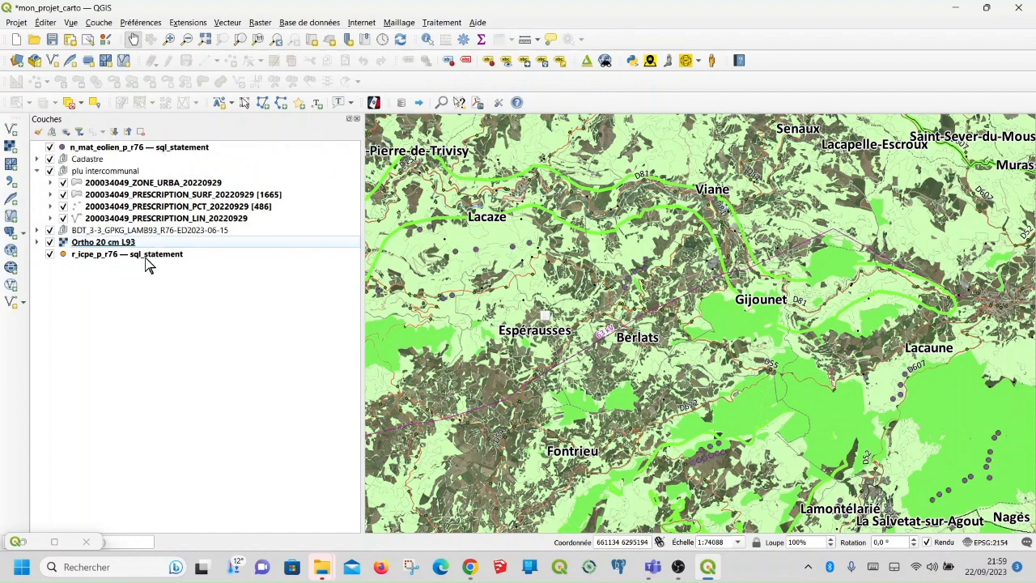
{"action": "left_click_drag", "start_coordinate": [146, 258], "coordinate": [187, 161]}
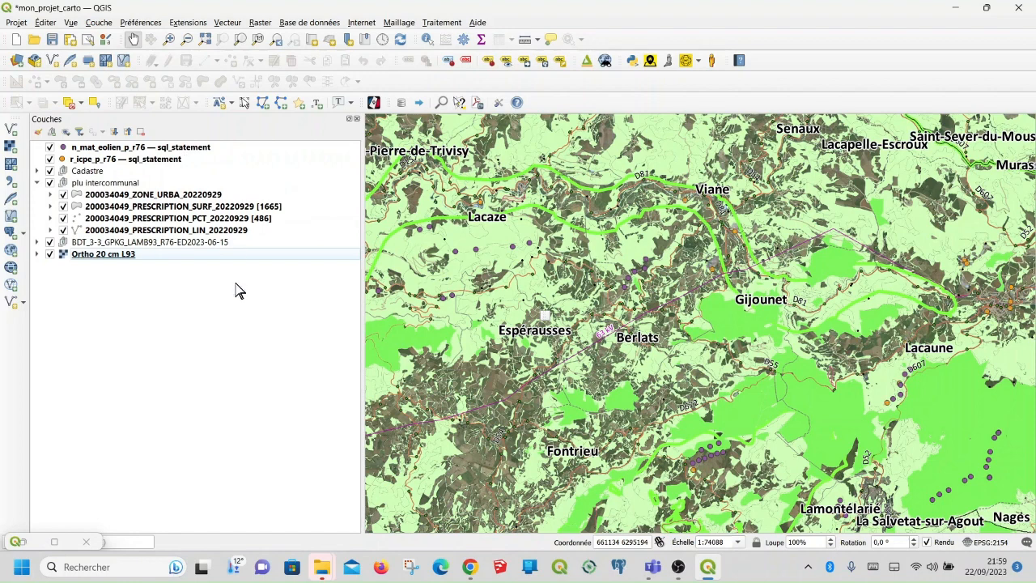
Step: Group the n_mat_eolien_p_r76 and r_icpe_p_r76 layers and name the group picto
{"action": "left_click", "coordinate": [166, 161]}
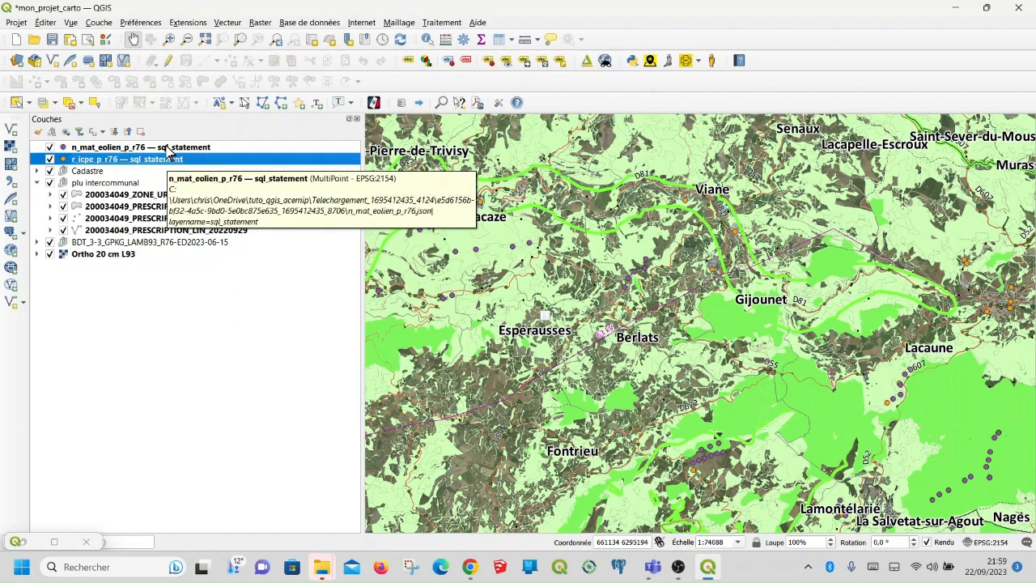
{"action": "left_click", "coordinate": [168, 148], "text": "ctrl"}
{"action": "right_click", "coordinate": [170, 150]}
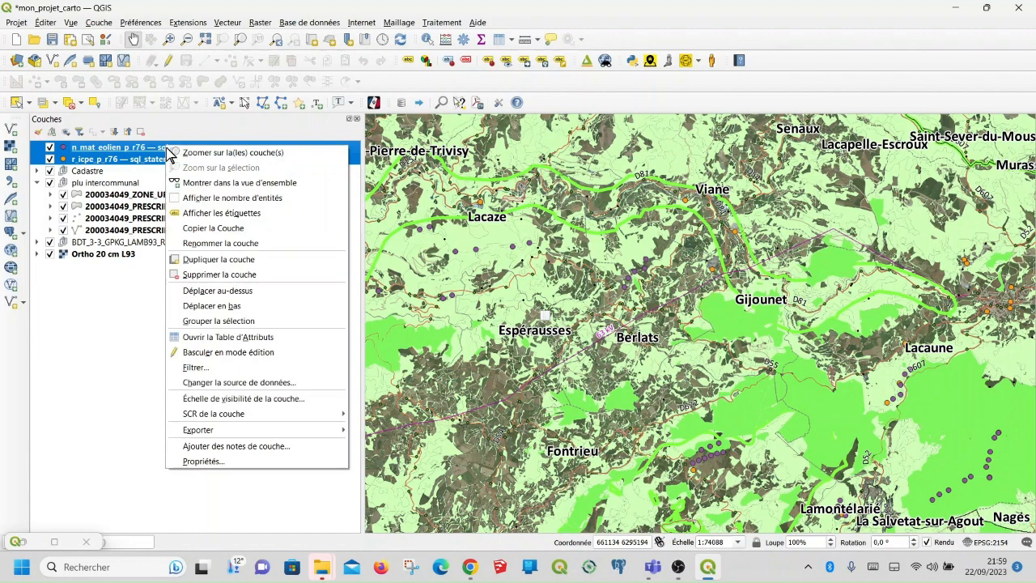
{"action": "left_click", "coordinate": [232, 326]}
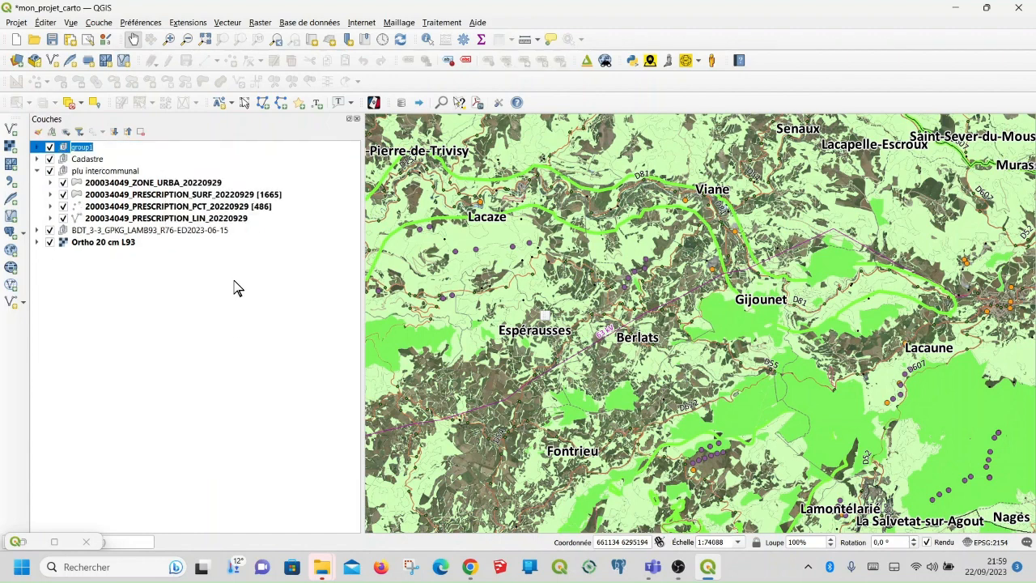
{"action": "left_click", "coordinate": [78, 148]}
{"action": "left_click", "coordinate": [73, 147]}
{"action": "key", "text": "Return"}
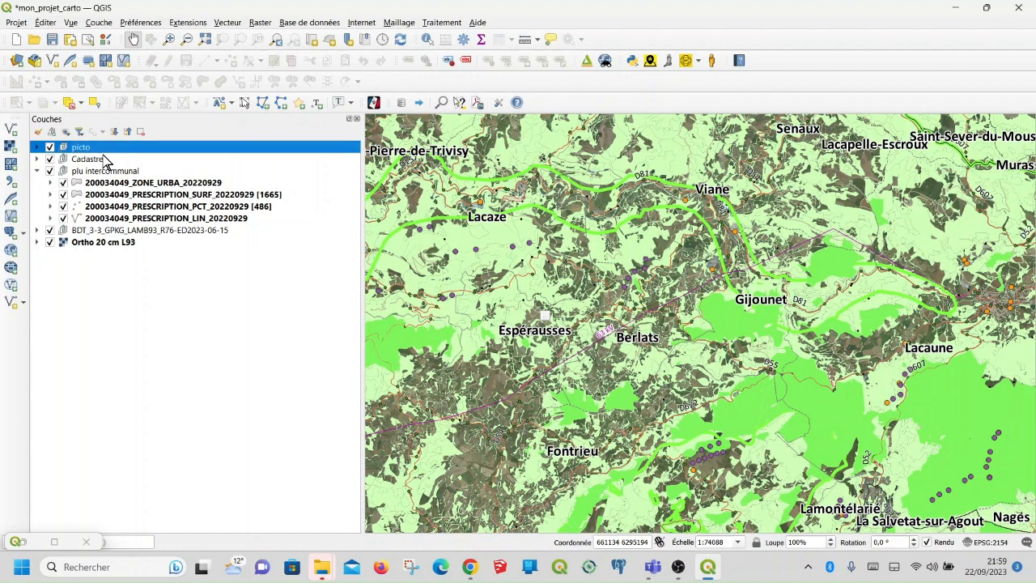
{"action": "left_click", "coordinate": [159, 301]}
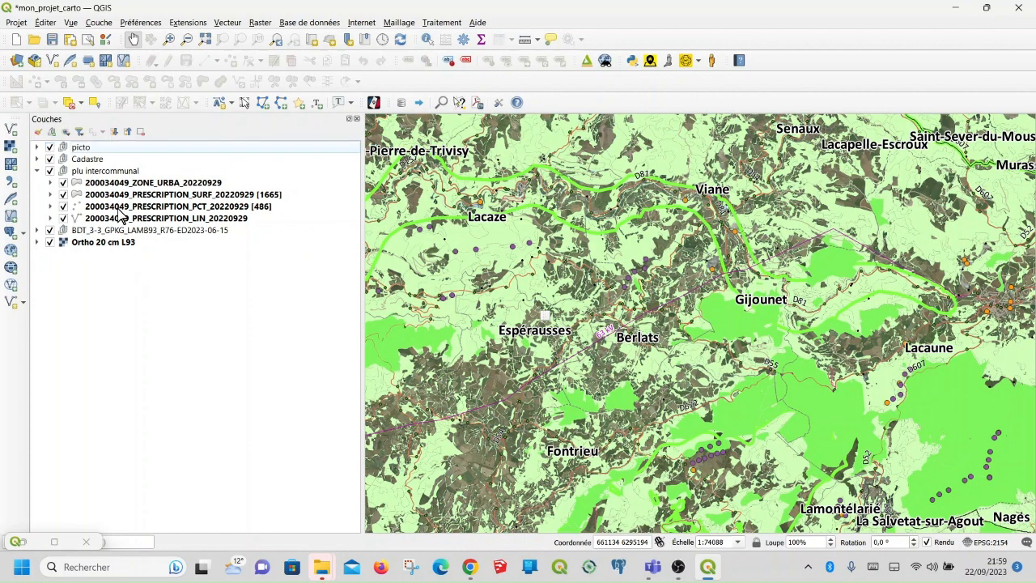
Step: Expand the picto group and show the feature count for both n_mat_eolien_p_r76 and r_icpe_p_r76
{"action": "left_click", "coordinate": [36, 147]}
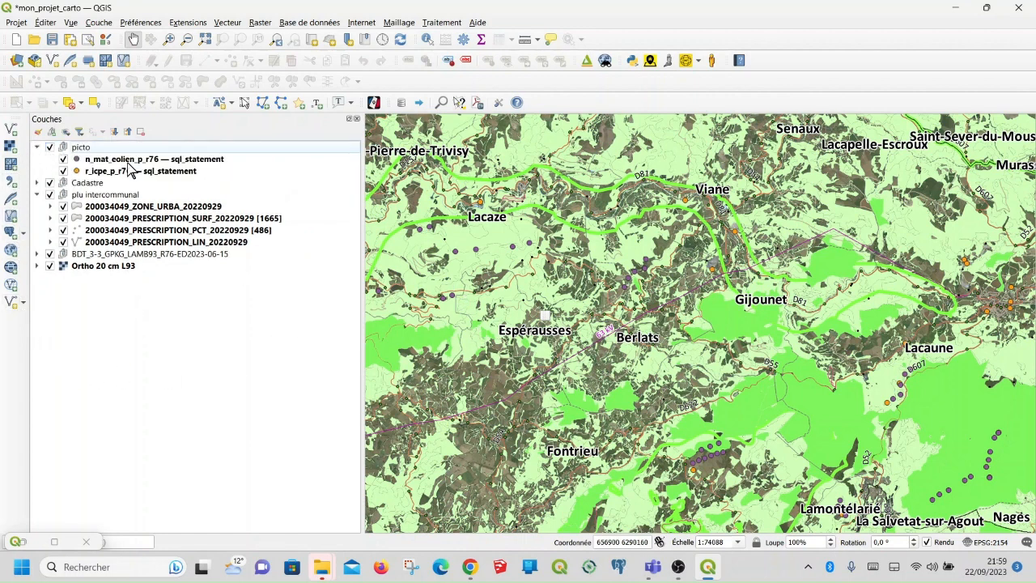
{"action": "right_click", "coordinate": [213, 159]}
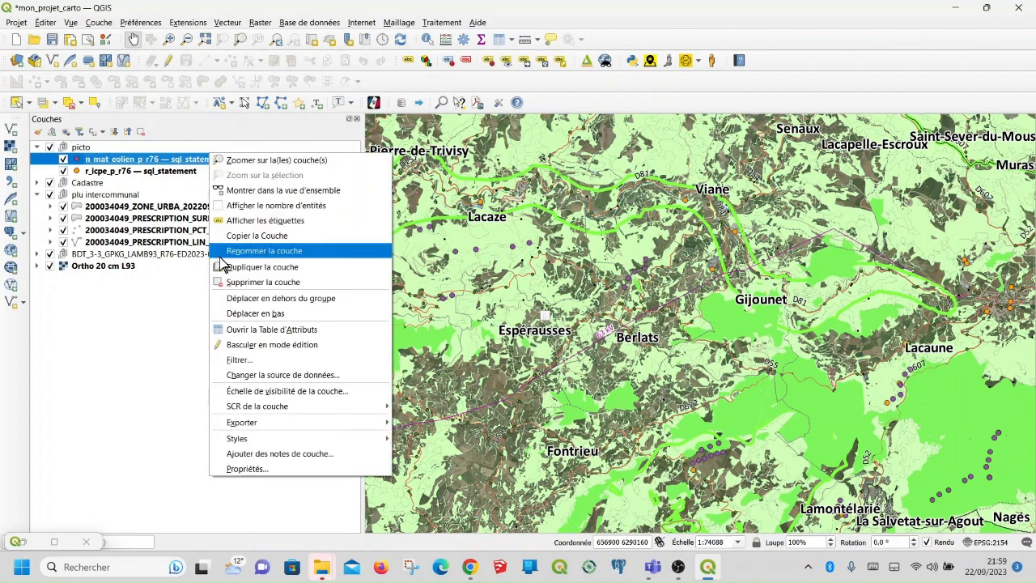
{"action": "left_click", "coordinate": [271, 205]}
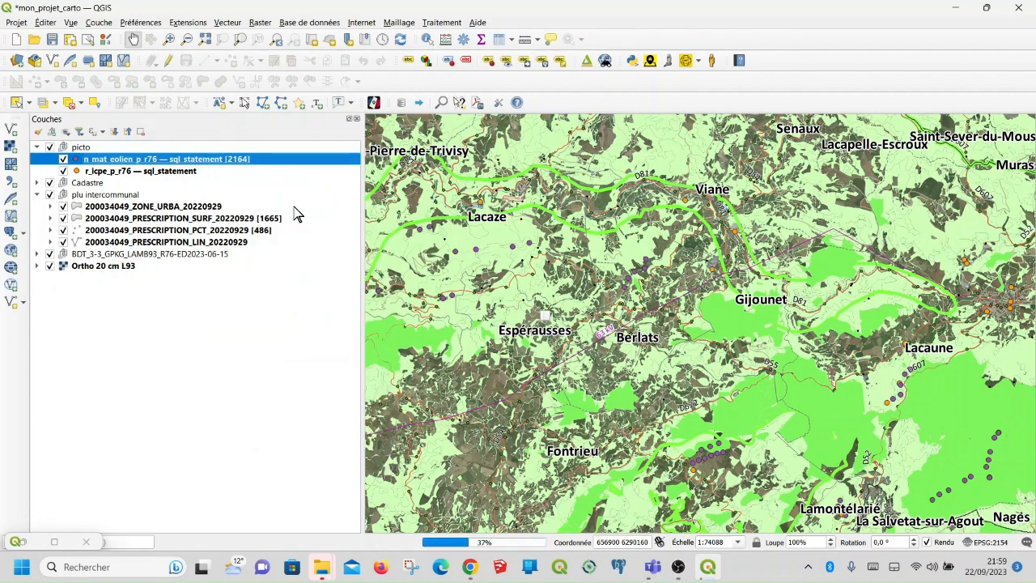
{"action": "left_click", "coordinate": [190, 173]}
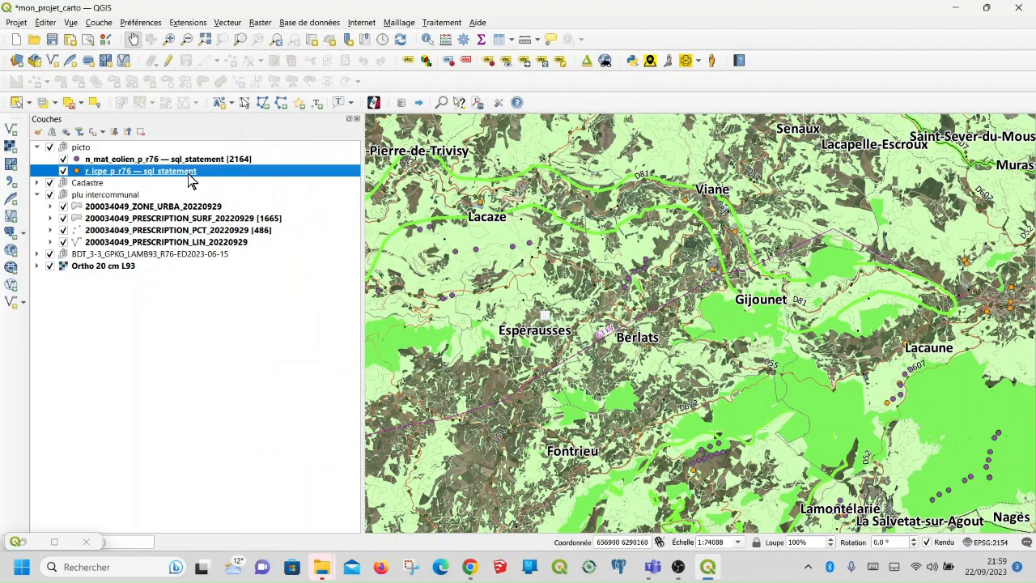
{"action": "right_click", "coordinate": [189, 179]}
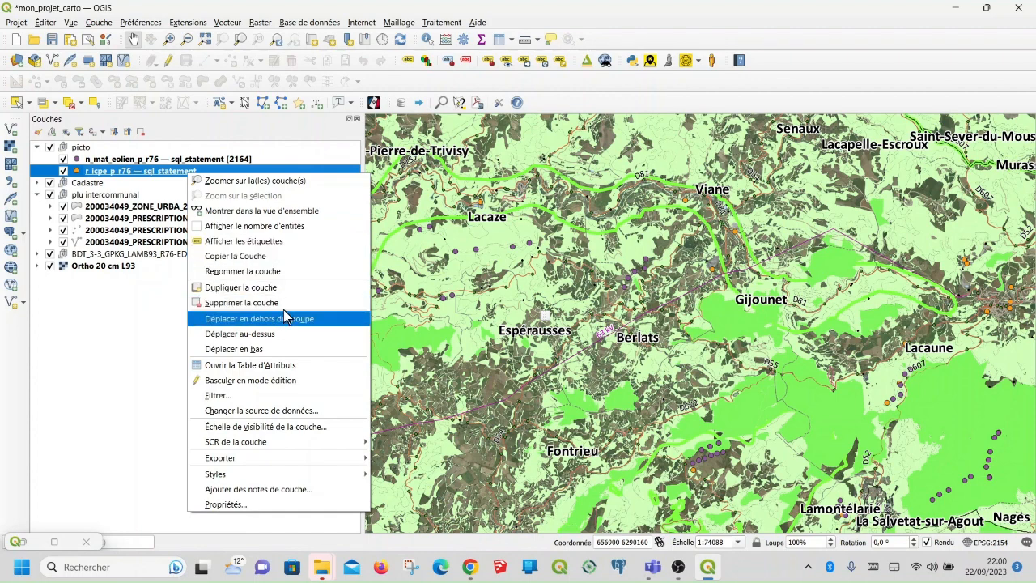
{"action": "left_click", "coordinate": [305, 224]}
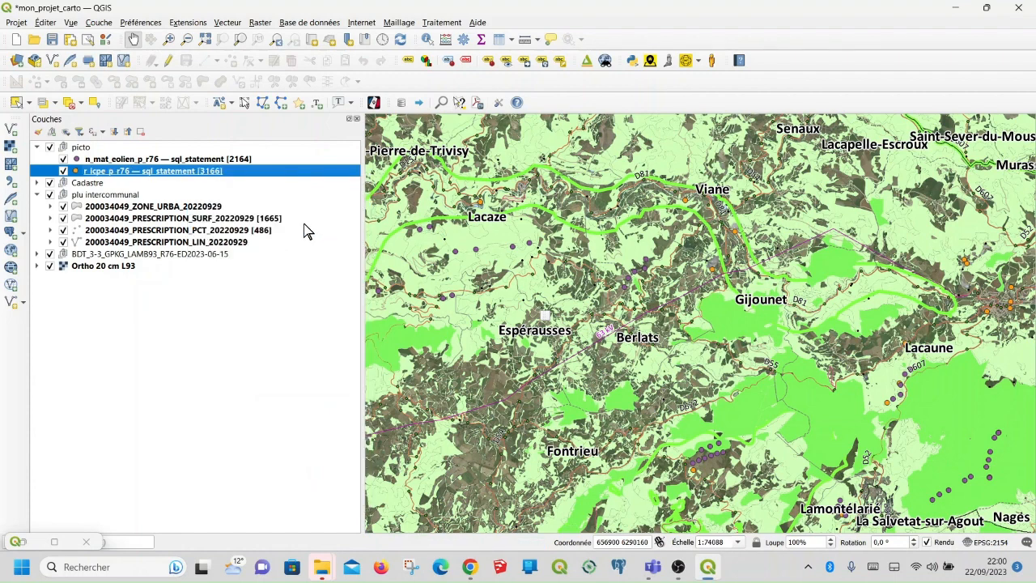
{"action": "left_click", "coordinate": [277, 304]}
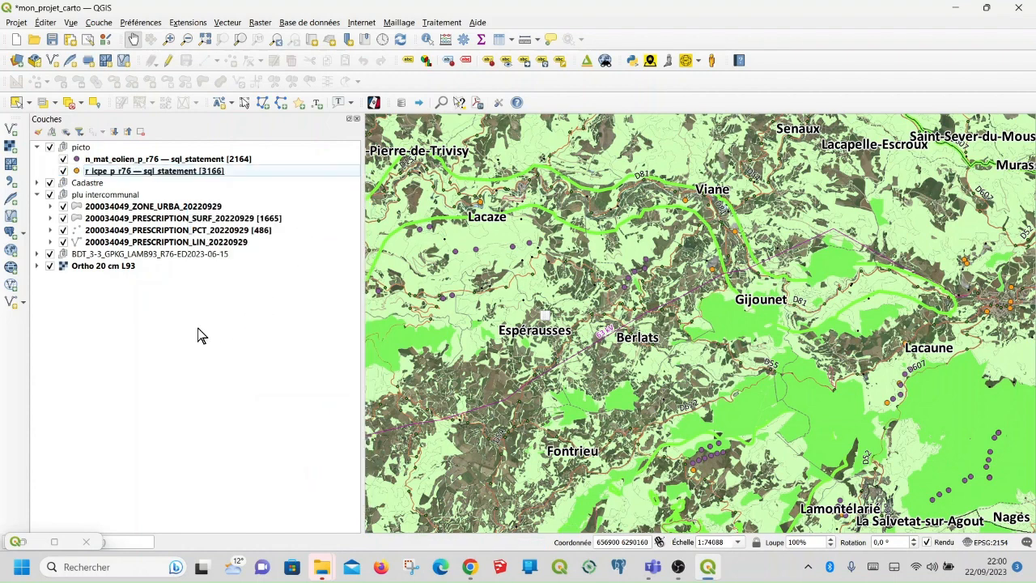
Step: Hide the BDT_3-3_GPKG_LAMB93_R76-ED2023-06-15 group and inspect the wind turbine and ICPE points across the whole region
{"action": "left_click", "coordinate": [49, 254]}
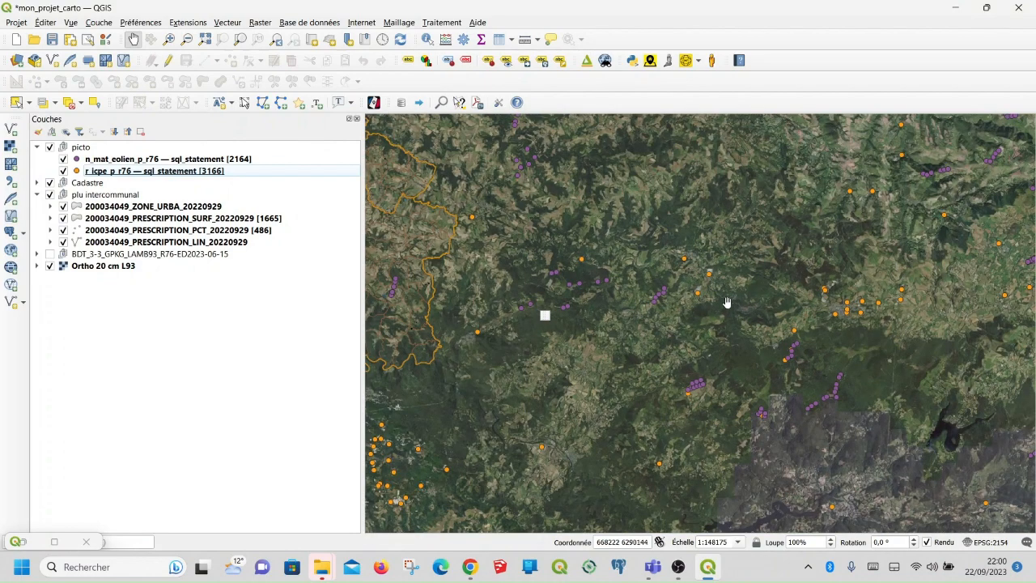
{"action": "scroll", "coordinate": [740, 294], "scroll_direction": "down", "scroll_amount": 2}
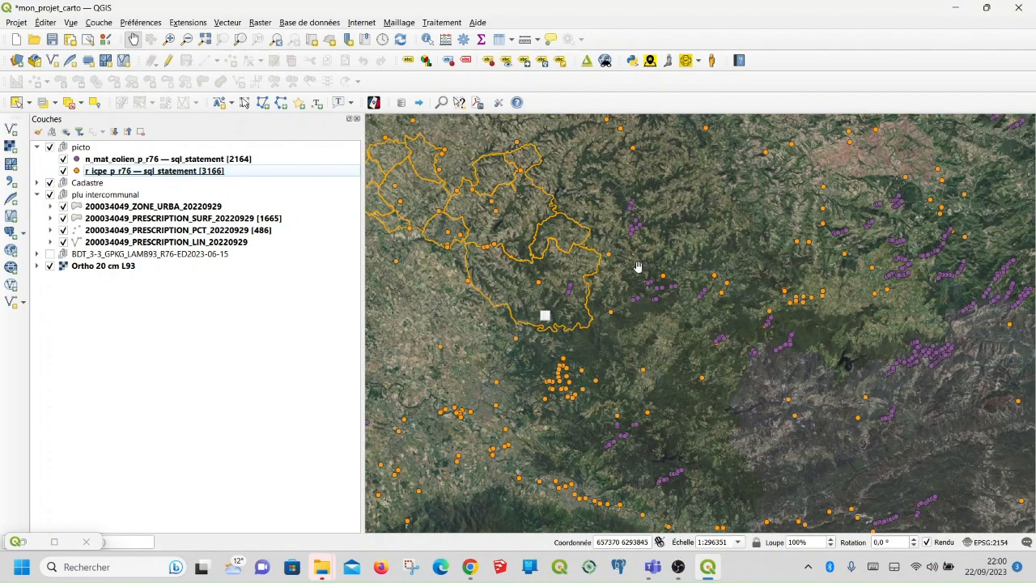
{"action": "scroll", "coordinate": [636, 269], "scroll_direction": "down", "scroll_amount": 1}
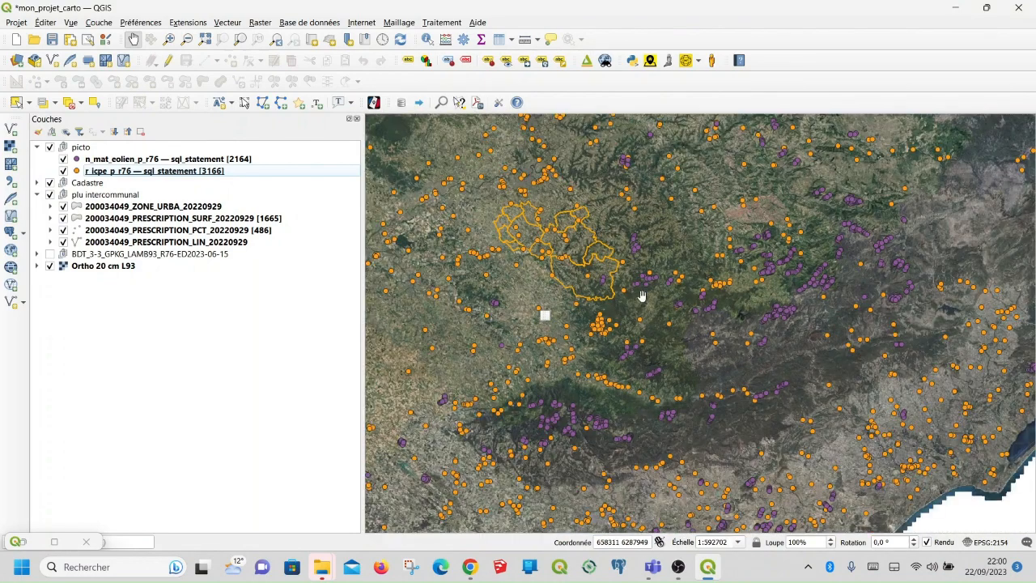
{"action": "scroll", "coordinate": [683, 303], "scroll_direction": "down", "scroll_amount": 1}
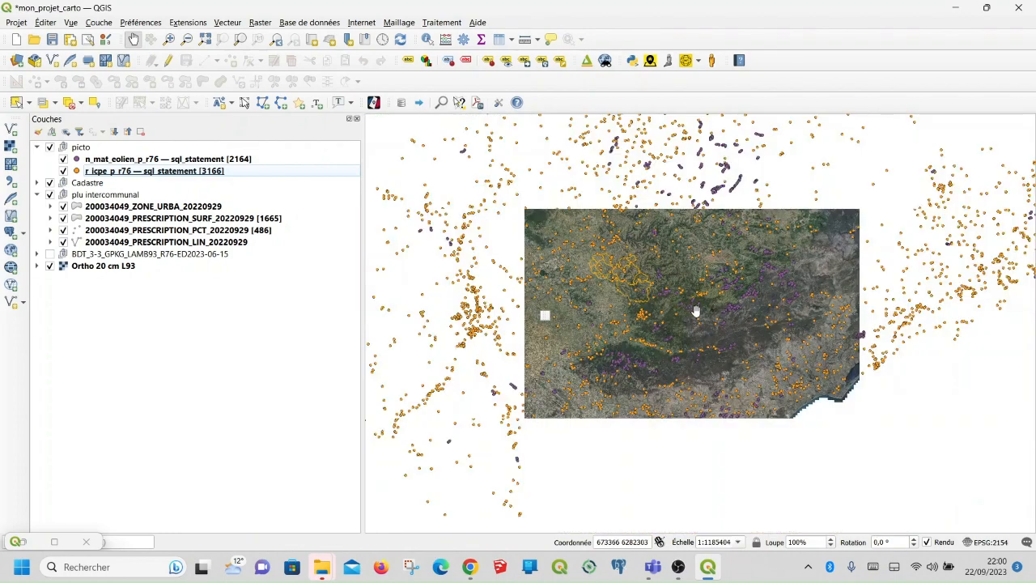
{"action": "scroll", "coordinate": [680, 292], "scroll_direction": "down", "scroll_amount": 1}
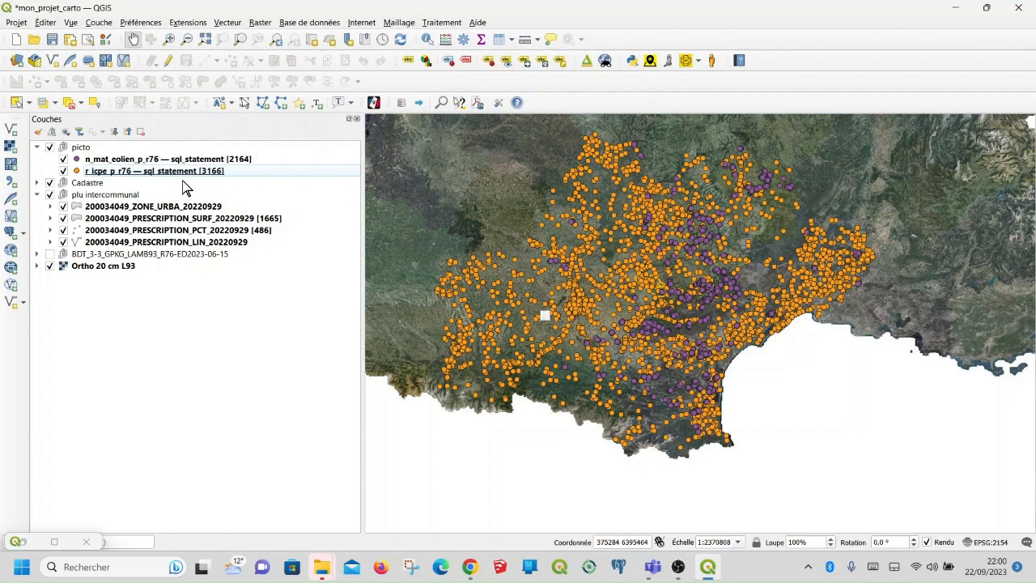
Step: Open the symbology properties of n_mat_eolien_p_r76 and set its renderer to Catégorisé
{"action": "right_click", "coordinate": [168, 161]}
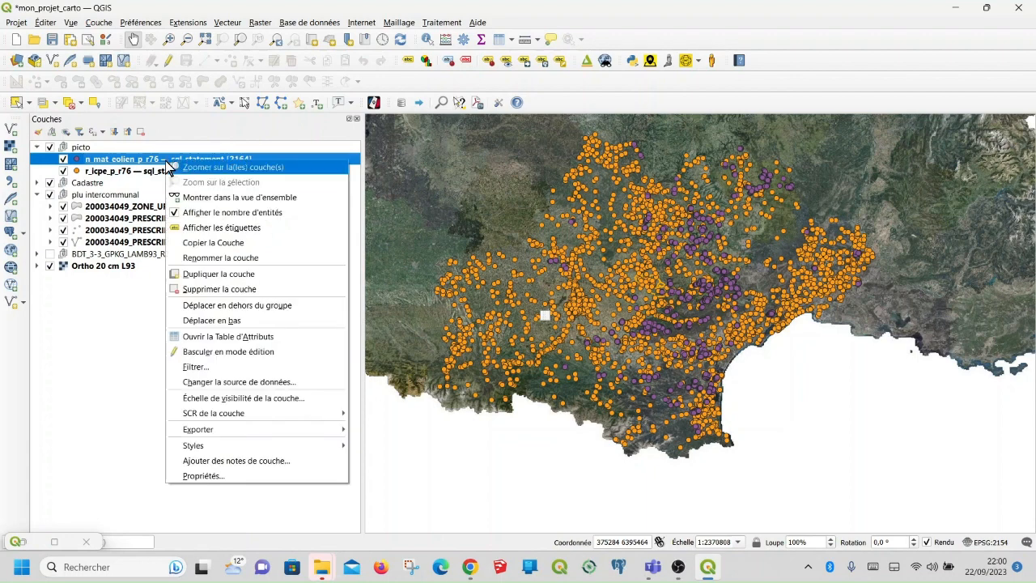
{"action": "left_click", "coordinate": [226, 475]}
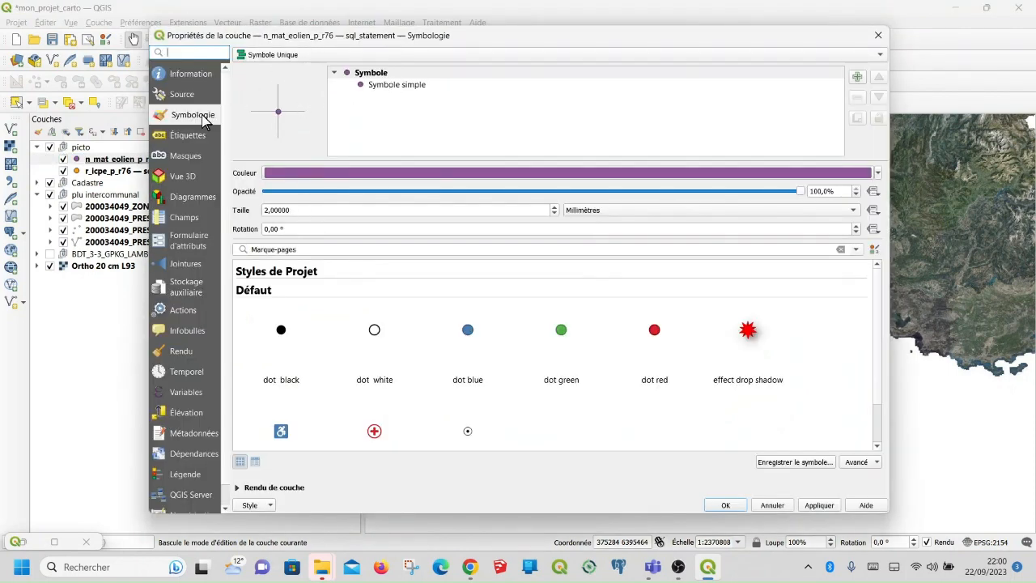
{"action": "left_click", "coordinate": [299, 56]}
{"action": "left_click", "coordinate": [296, 68]}
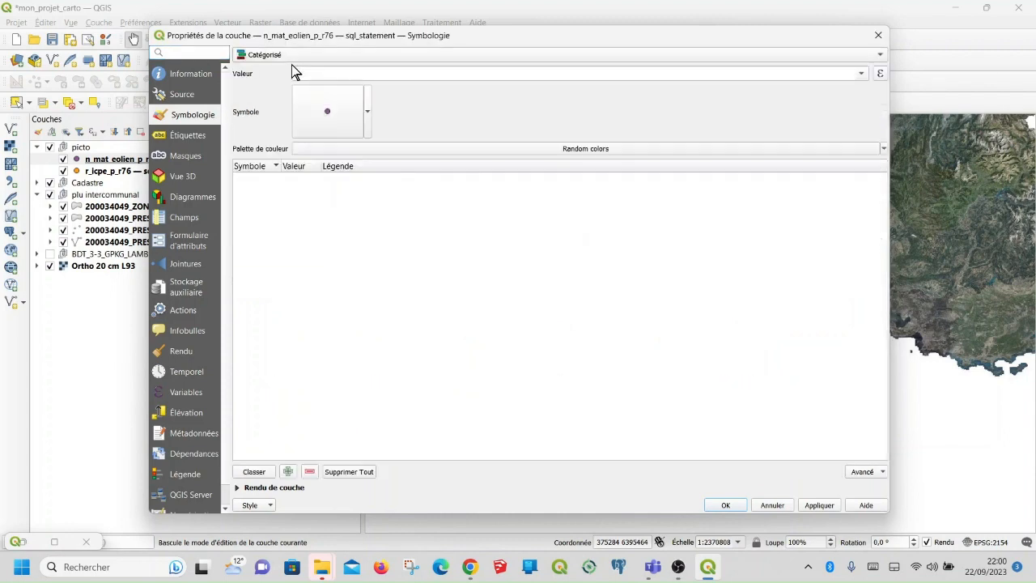
Step: Choose the e_adm_mat field as the value for categorising the wind turbines
{"action": "left_click", "coordinate": [862, 72]}
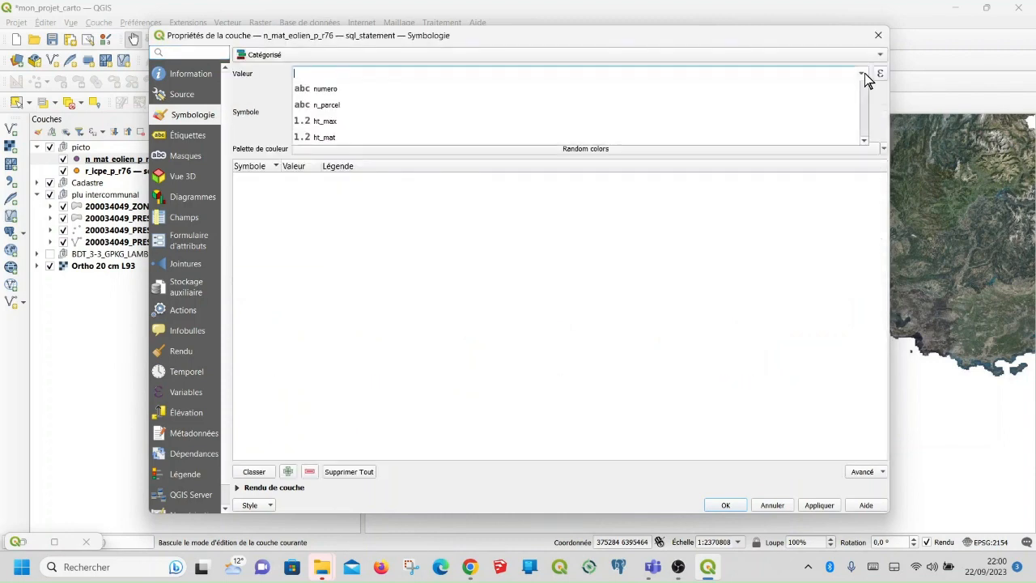
{"action": "scroll", "coordinate": [527, 162], "scroll_direction": "down", "scroll_amount": 2}
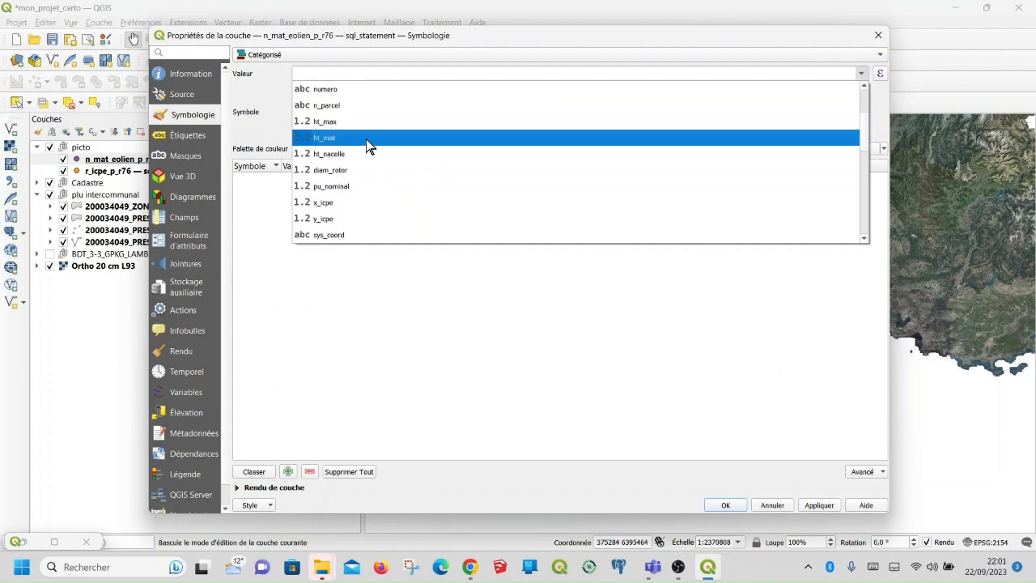
{"action": "scroll", "coordinate": [368, 192], "scroll_direction": "down", "scroll_amount": 2}
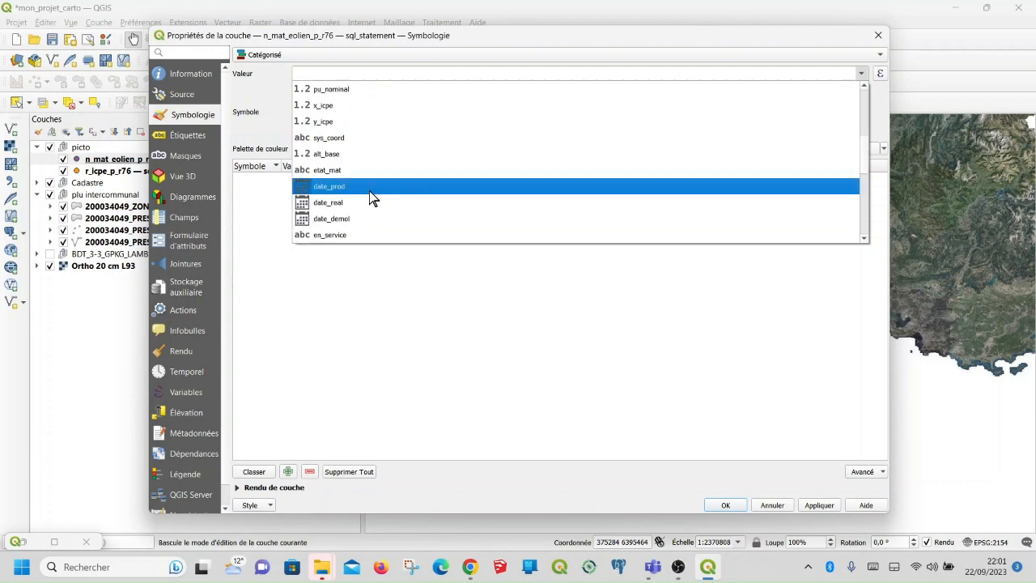
{"action": "scroll", "coordinate": [379, 162], "scroll_direction": "down", "scroll_amount": 2}
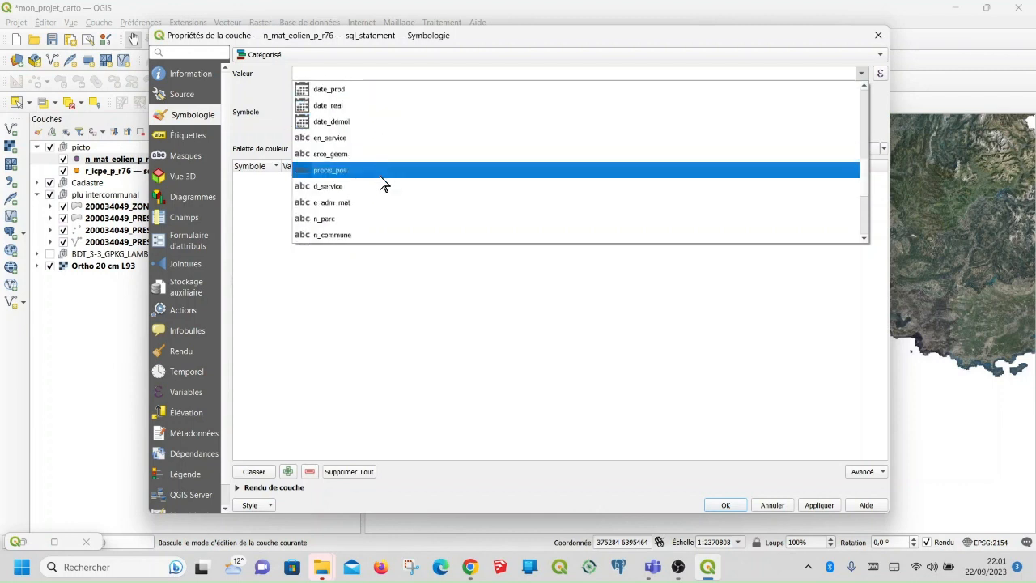
{"action": "scroll", "coordinate": [382, 166], "scroll_direction": "down", "scroll_amount": 1}
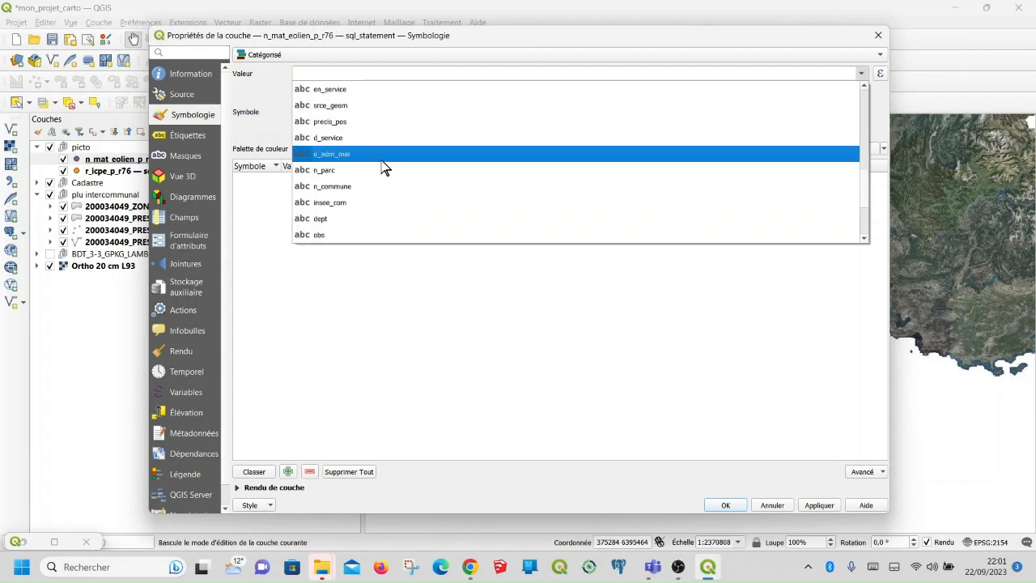
{"action": "scroll", "coordinate": [384, 166], "scroll_direction": "down", "scroll_amount": 2}
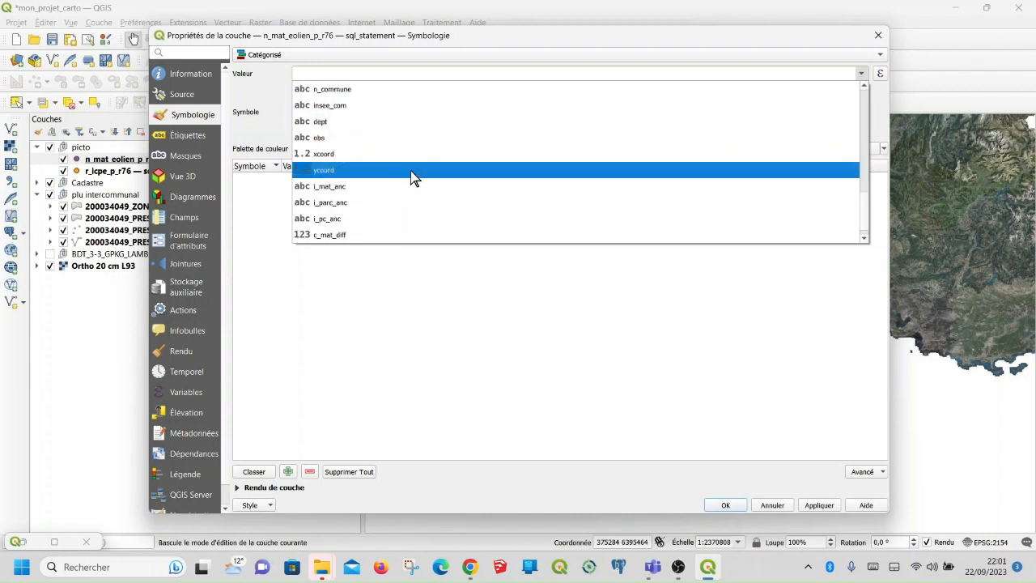
{"action": "scroll", "coordinate": [411, 170], "scroll_direction": "up", "scroll_amount": 1}
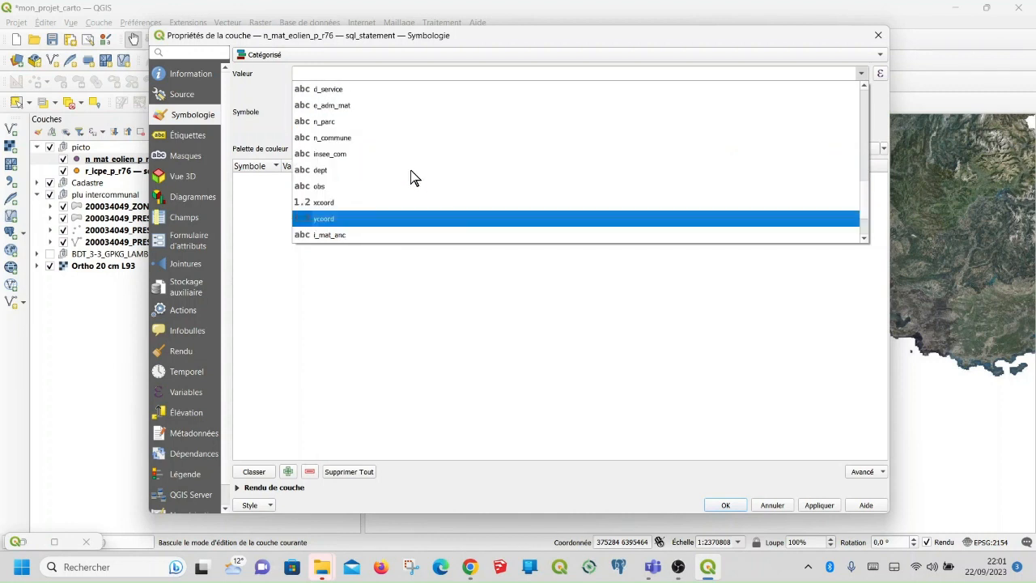
{"action": "left_click", "coordinate": [392, 107]}
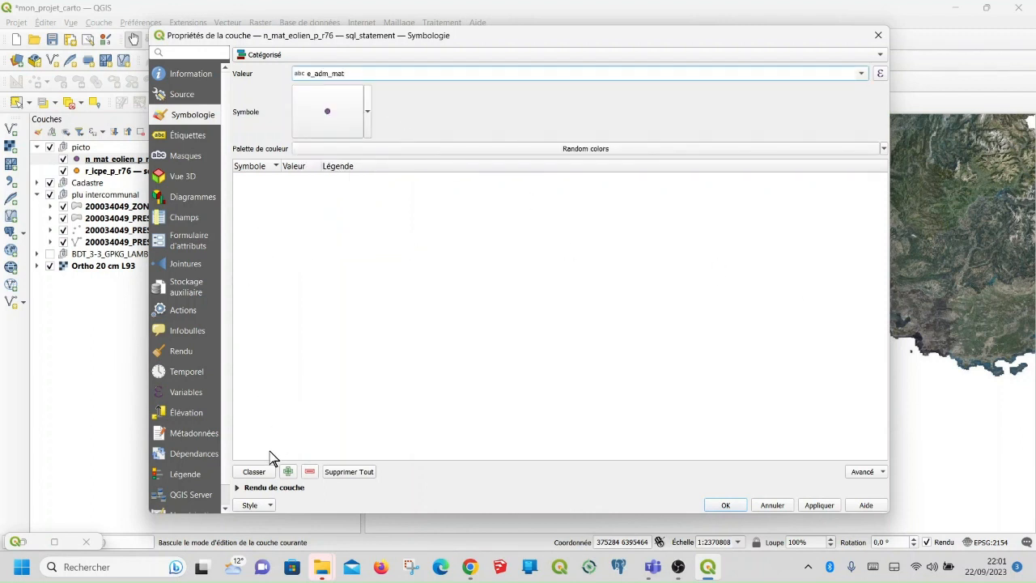
Step: Classify the wind turbines into e_adm_mat categories with random colours and apply the symbology to the layer
{"action": "left_click", "coordinate": [256, 473]}
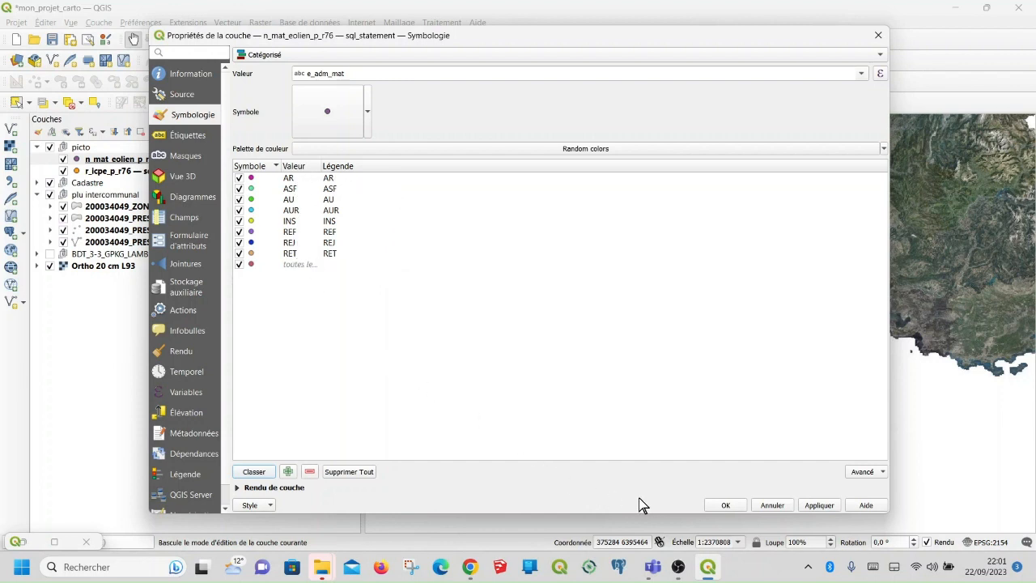
{"action": "left_click", "coordinate": [806, 505]}
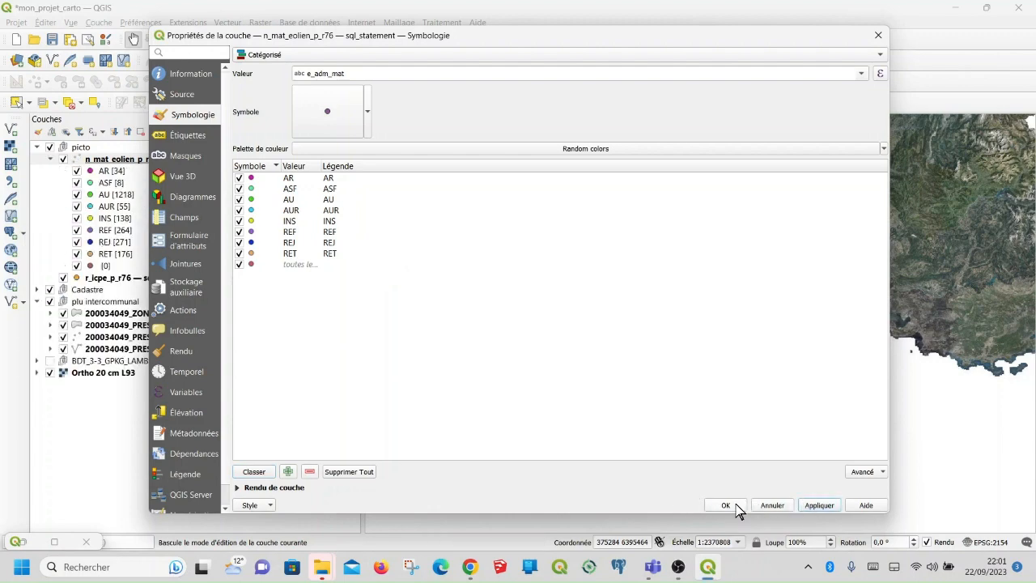
{"action": "left_click", "coordinate": [728, 504]}
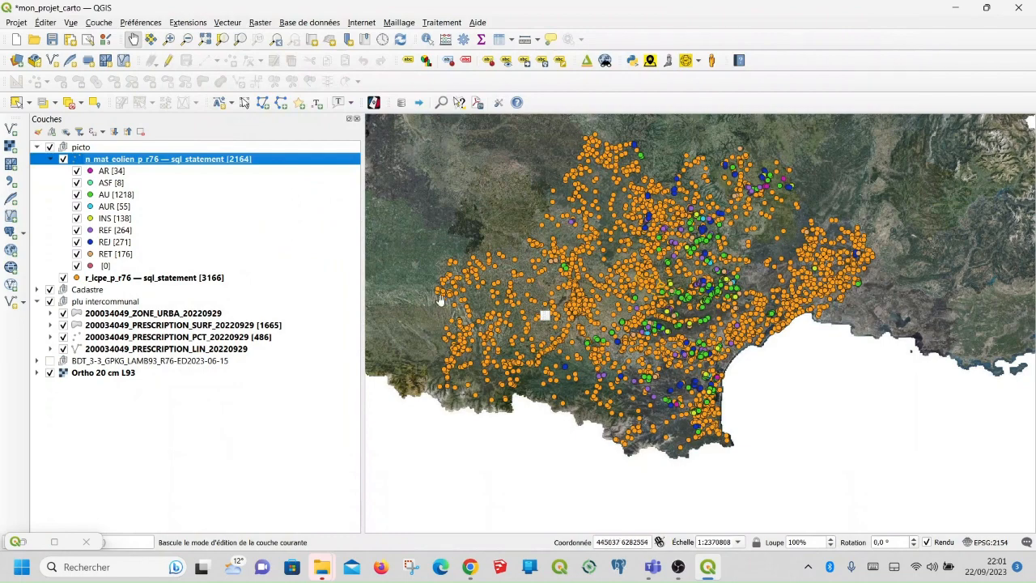
Step: Hide the r_icpe_p_r76 layer and inspect the categorised wind turbines alone on the orthophoto
{"action": "scroll", "coordinate": [728, 302], "scroll_direction": "up", "scroll_amount": 1}
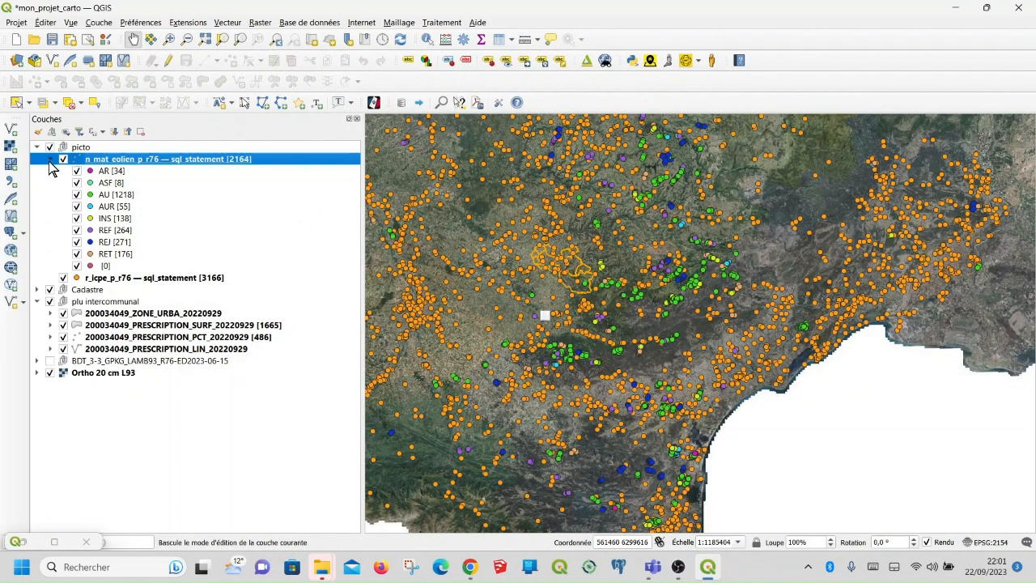
{"action": "left_click", "coordinate": [63, 277]}
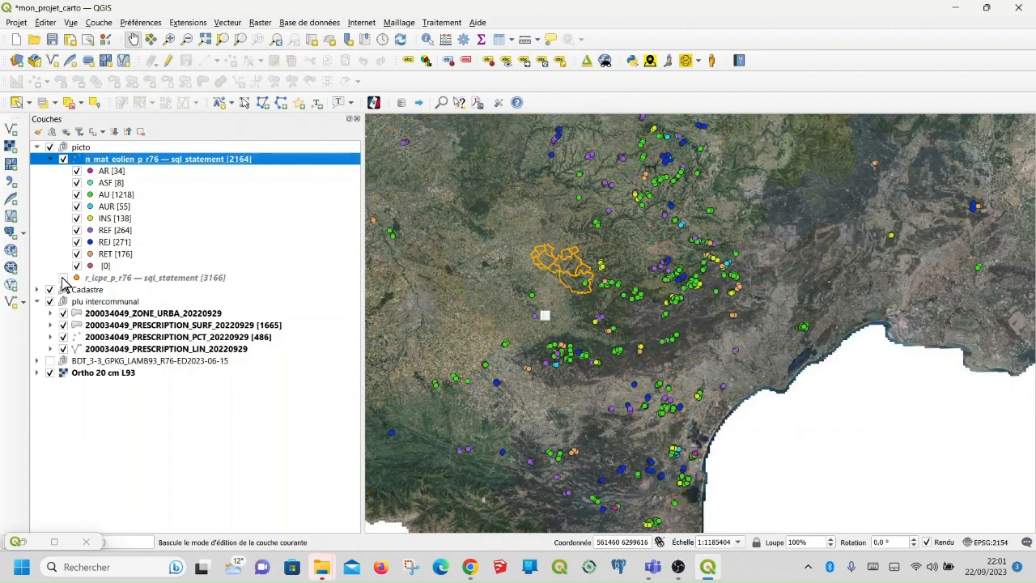
{"action": "scroll", "coordinate": [641, 287], "scroll_direction": "up", "scroll_amount": 4}
{"action": "scroll", "coordinate": [642, 287], "scroll_direction": "down", "scroll_amount": 2}
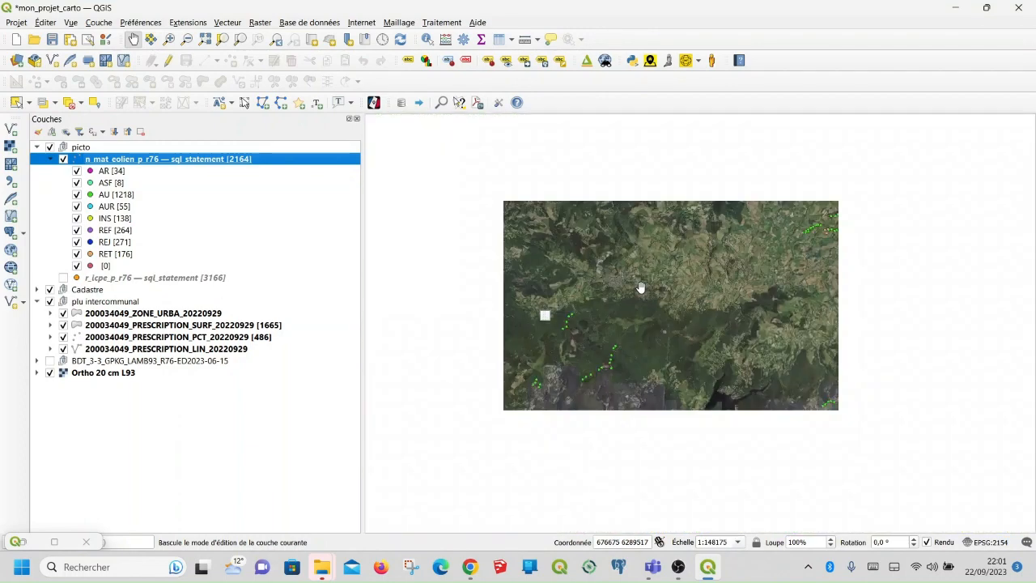
{"action": "scroll", "coordinate": [639, 286], "scroll_direction": "down", "scroll_amount": 1}
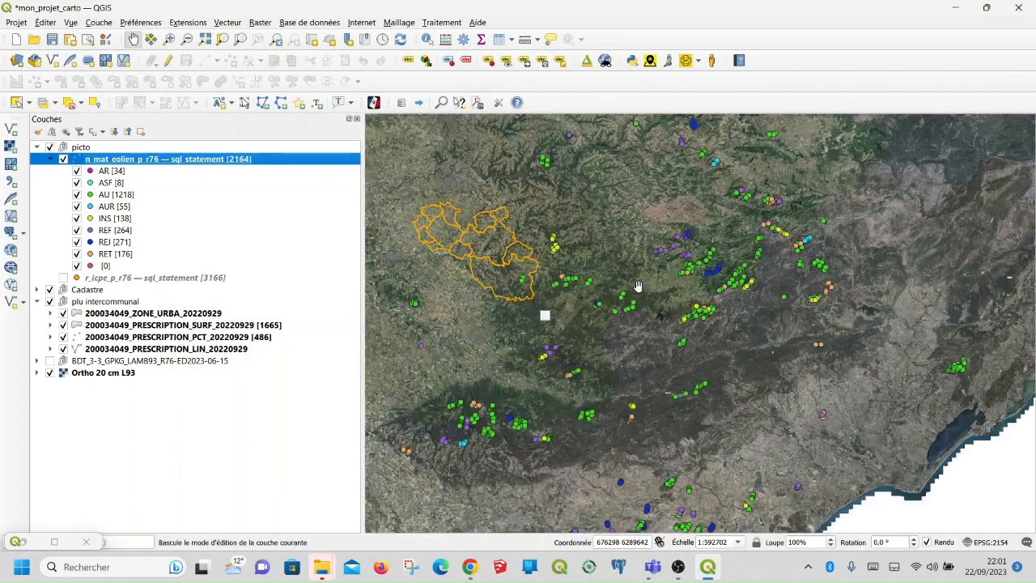
Step: Collapse the wind turbine legend, hide the n_mat_eolien_p_r76 layer and show r_icpe_p_r76 instead
{"action": "scroll", "coordinate": [638, 286], "scroll_direction": "down", "scroll_amount": 1}
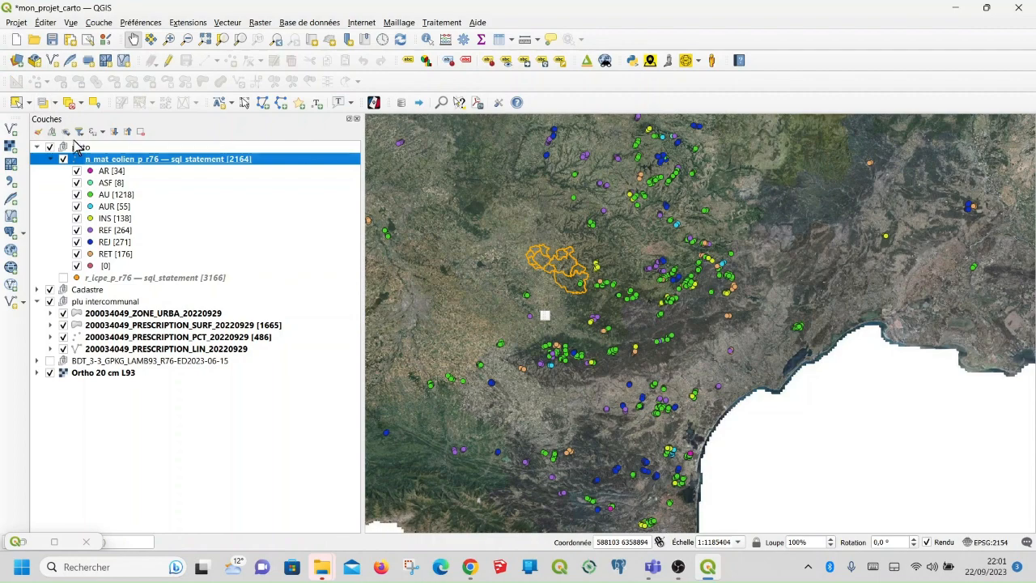
{"action": "left_click", "coordinate": [53, 160]}
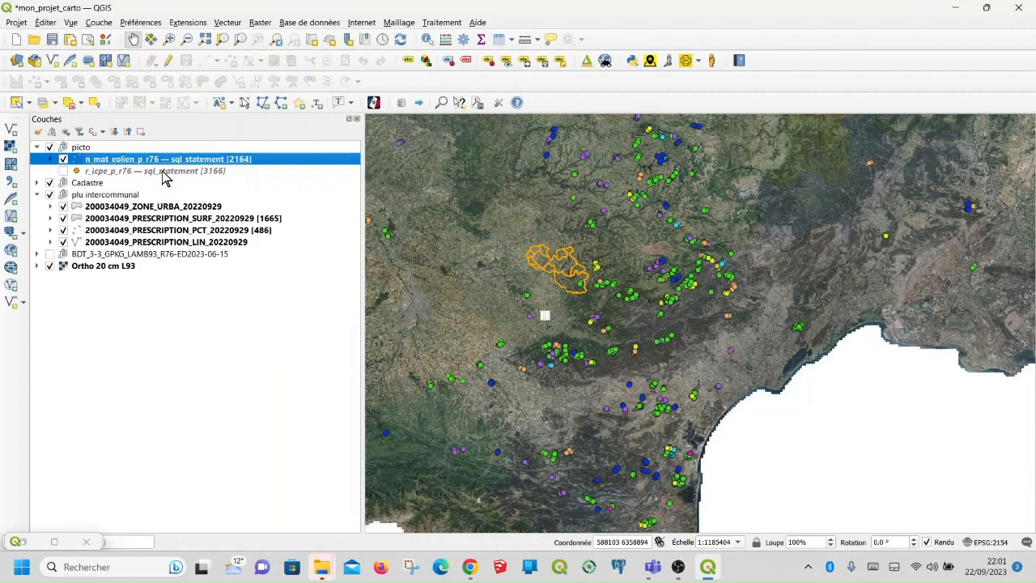
{"action": "left_click", "coordinate": [64, 159]}
{"action": "left_click", "coordinate": [64, 171]}
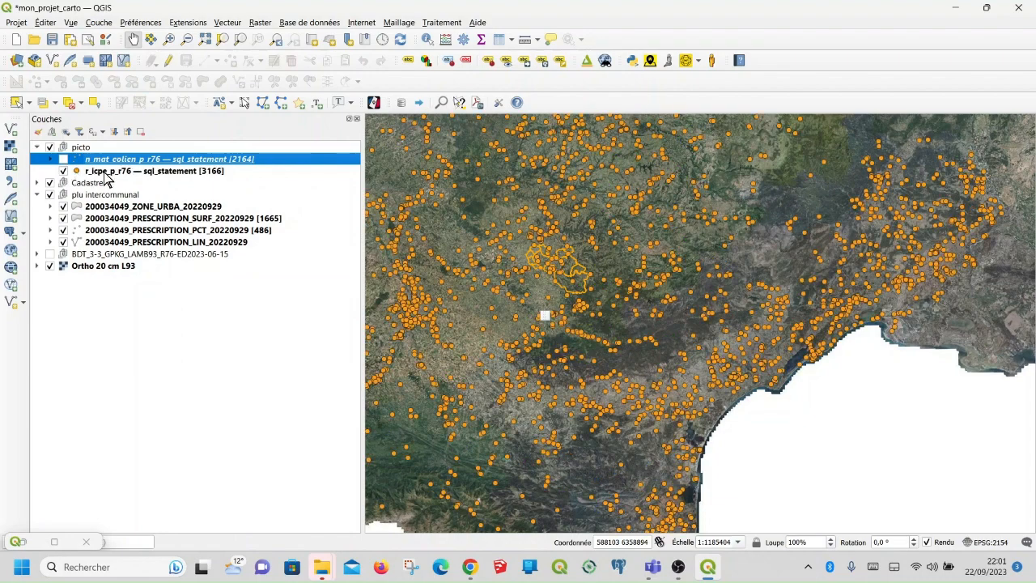
Step: Open the symbology properties of r_icpe_p_r76 and try the Catégorisé renderer
{"action": "right_click", "coordinate": [136, 173]}
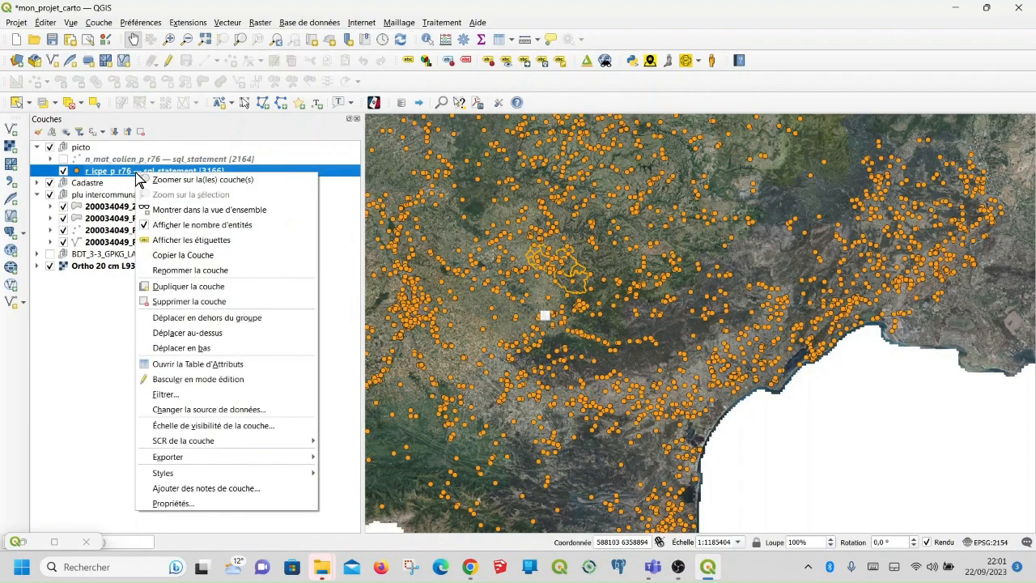
{"action": "left_click", "coordinate": [201, 509]}
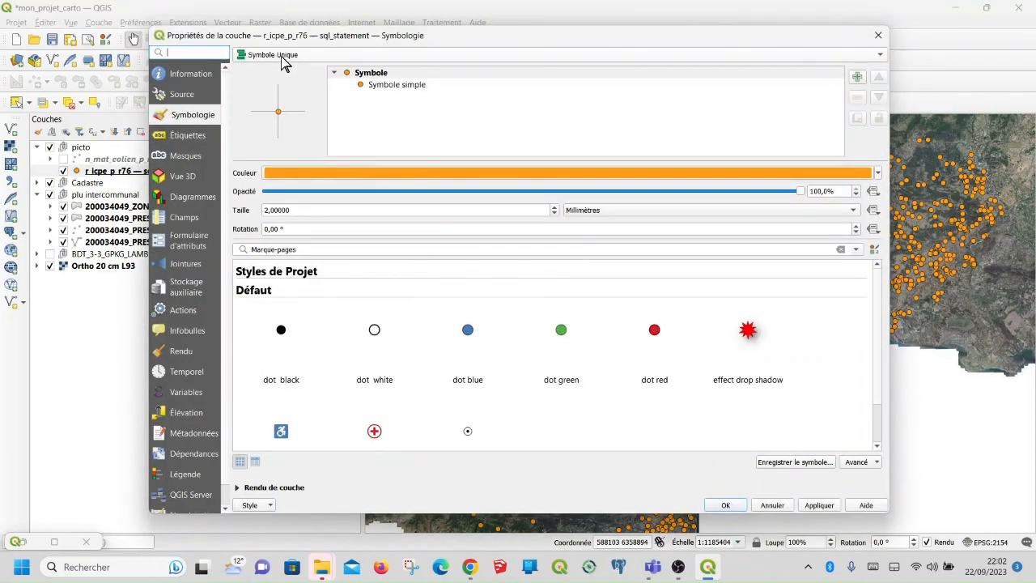
{"action": "left_click", "coordinate": [880, 57]}
{"action": "left_click", "coordinate": [332, 68]}
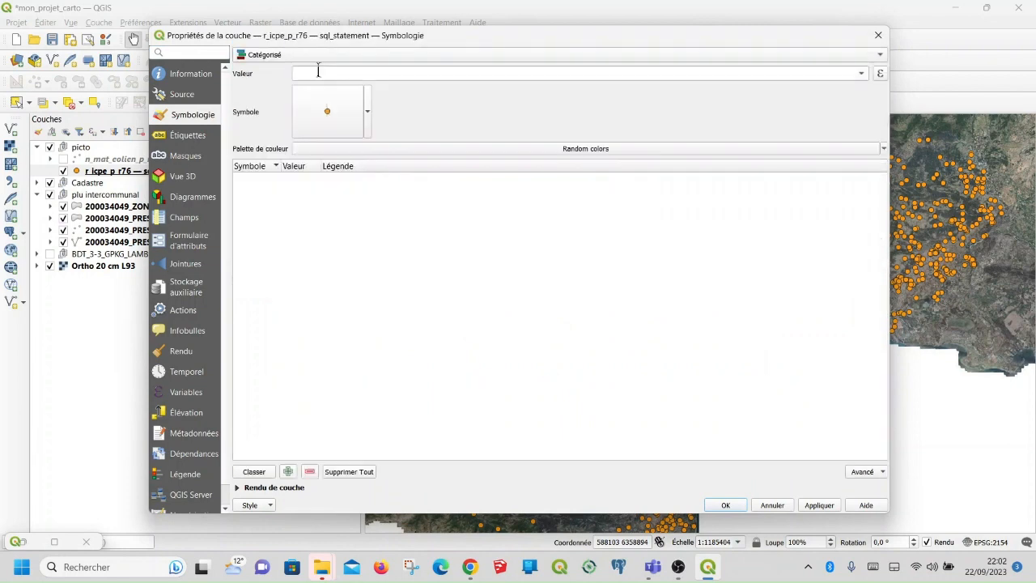
Step: Try classifying the ICPE points by the service field and widen the value column to read the categories
{"action": "left_click", "coordinate": [863, 74]}
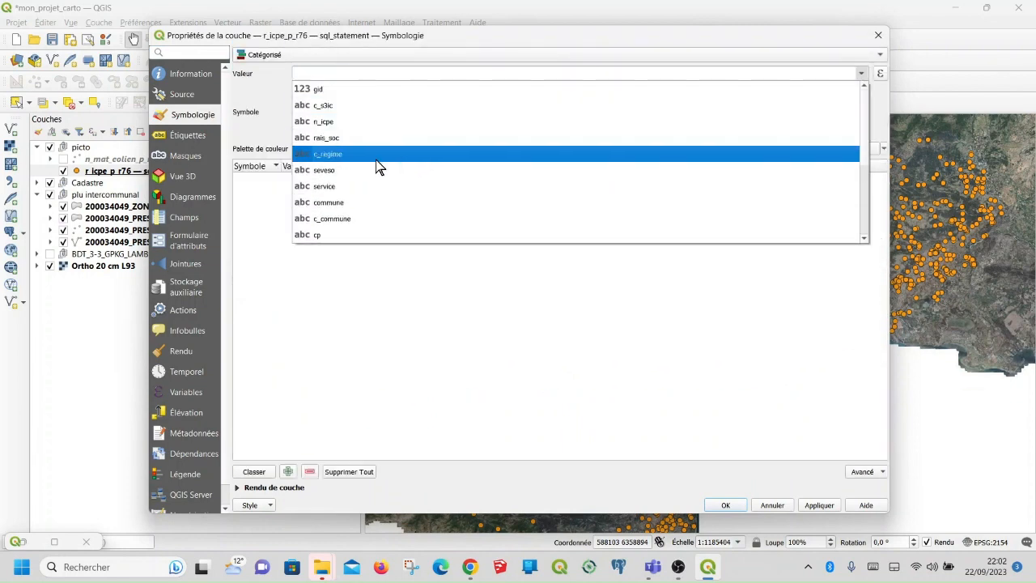
{"action": "scroll", "coordinate": [376, 161], "scroll_direction": "down", "scroll_amount": 1}
{"action": "scroll", "coordinate": [374, 150], "scroll_direction": "down", "scroll_amount": 1}
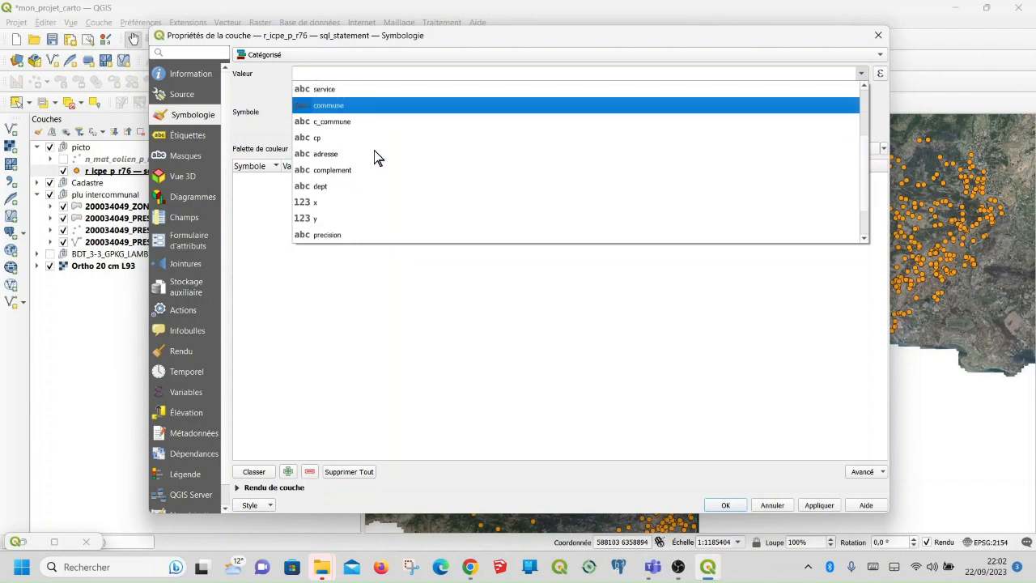
{"action": "scroll", "coordinate": [379, 166], "scroll_direction": "down", "scroll_amount": 1}
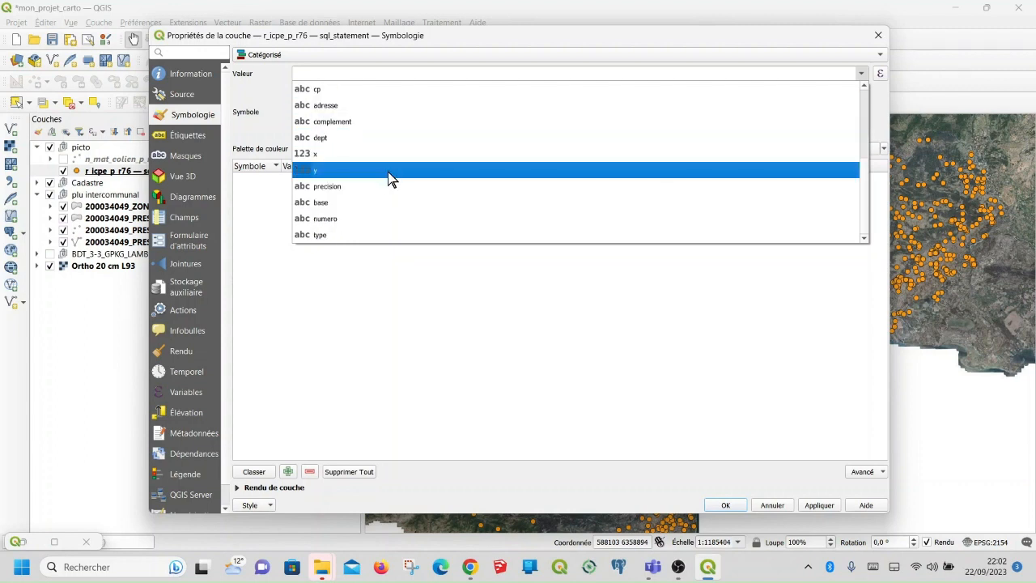
{"action": "scroll", "coordinate": [370, 214], "scroll_direction": "up", "scroll_amount": 3}
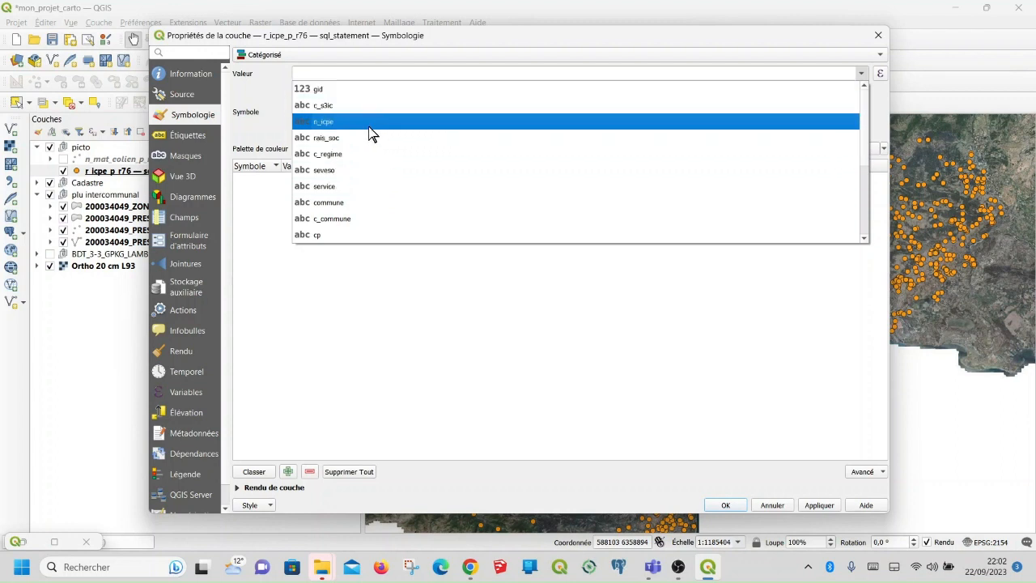
{"action": "left_click", "coordinate": [352, 186]}
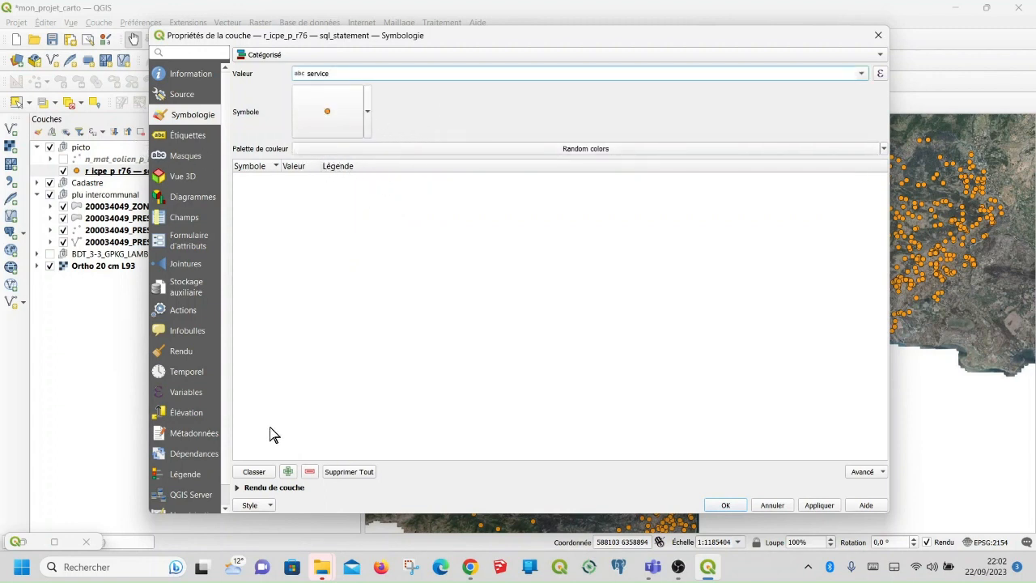
{"action": "left_click", "coordinate": [257, 471]}
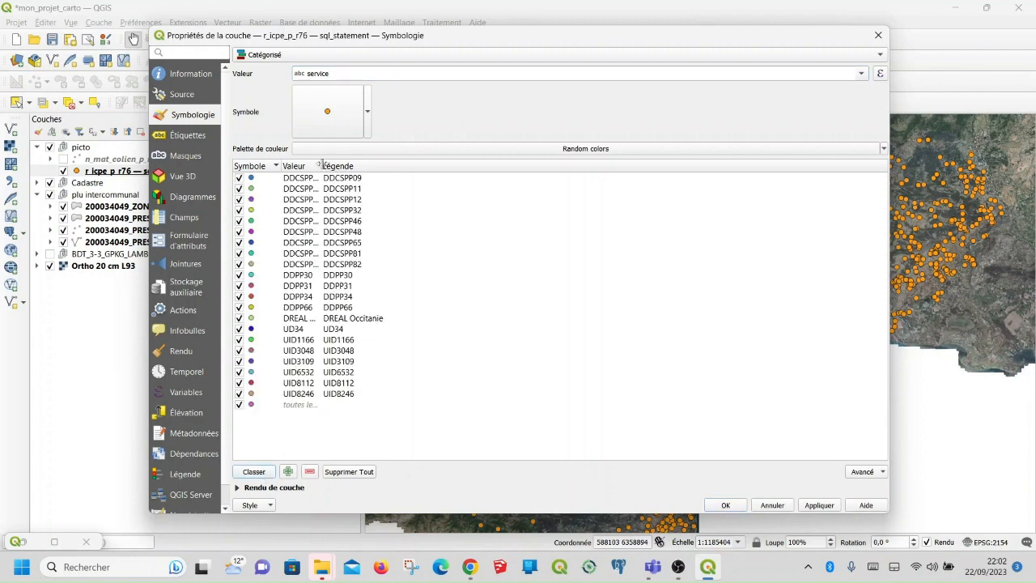
{"action": "left_click_drag", "start_coordinate": [321, 165], "coordinate": [392, 165]}
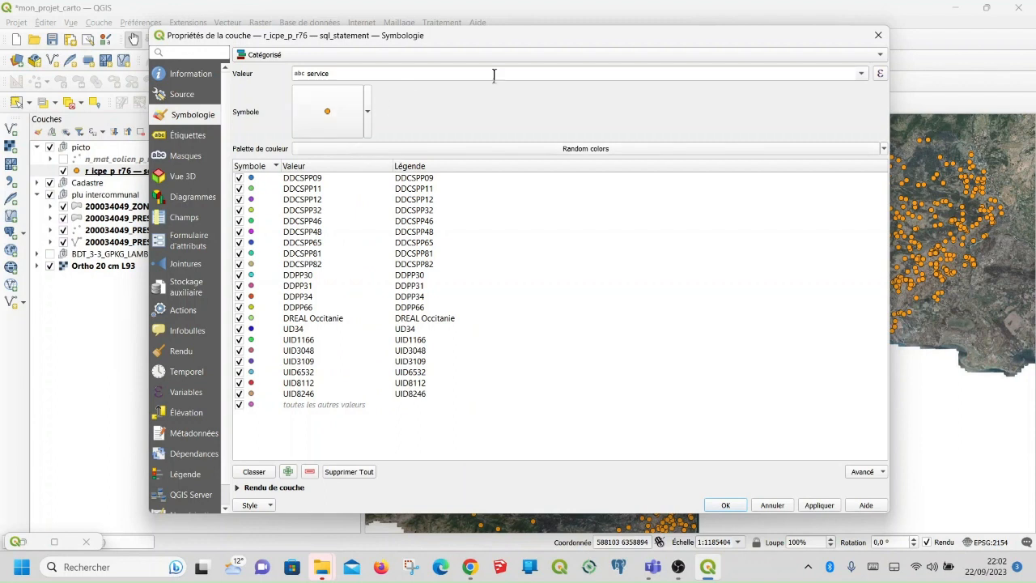
Step: Try classifying the ICPE points by n_icpe, decline the classification and close the layer properties without applying
{"action": "left_click", "coordinate": [861, 74]}
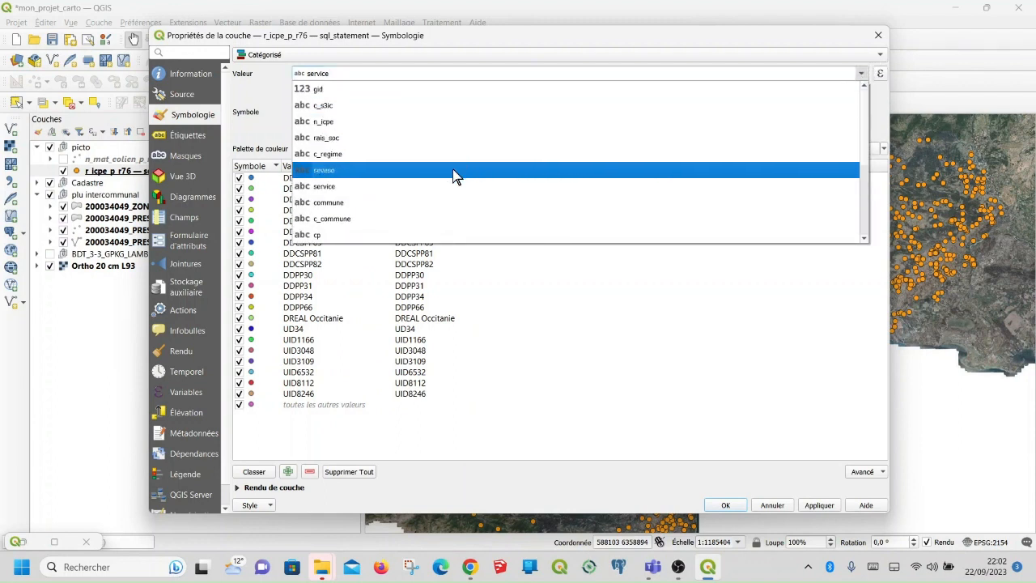
{"action": "left_click", "coordinate": [412, 130]}
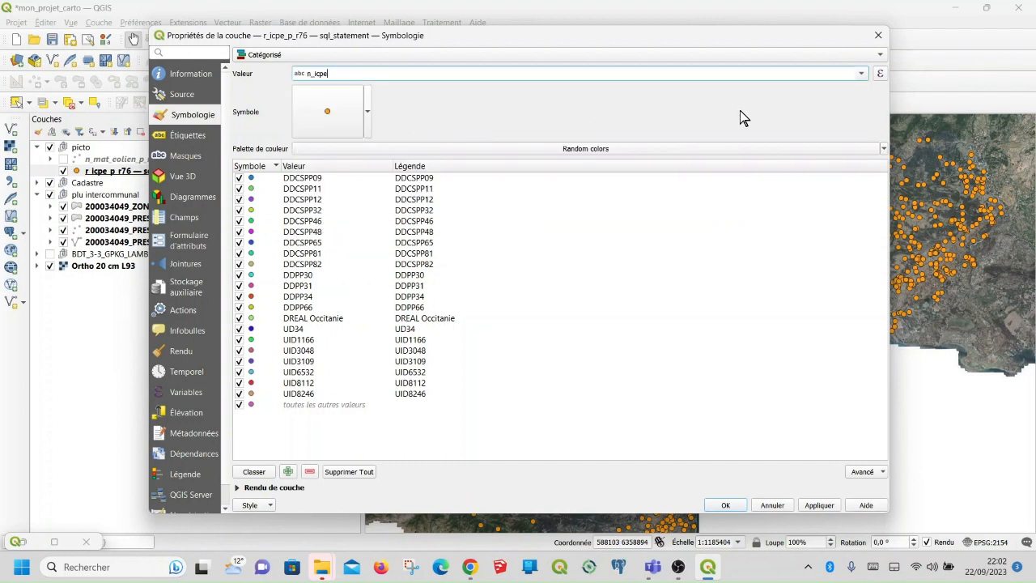
{"action": "left_click", "coordinate": [265, 474]}
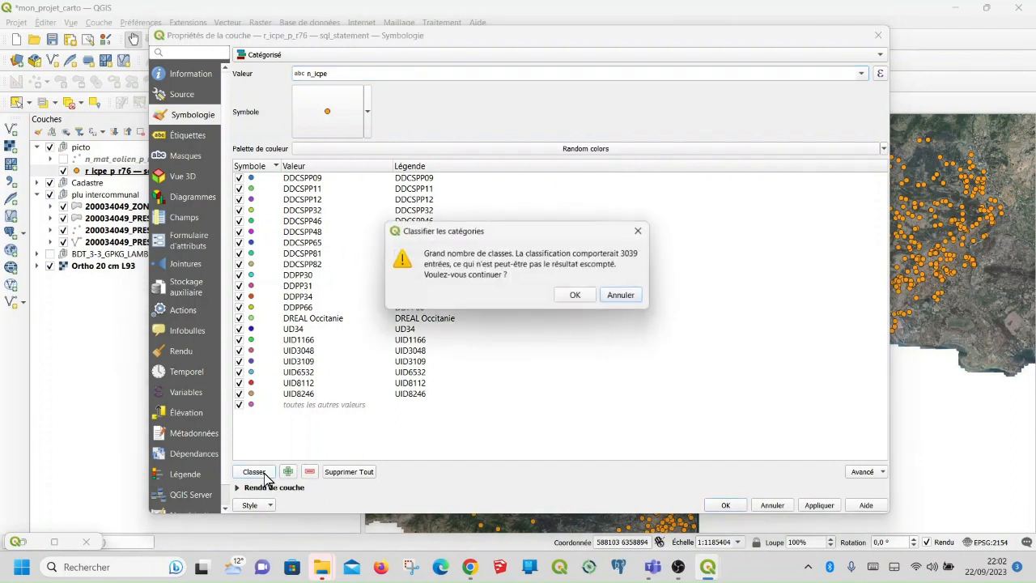
{"action": "left_click", "coordinate": [642, 231]}
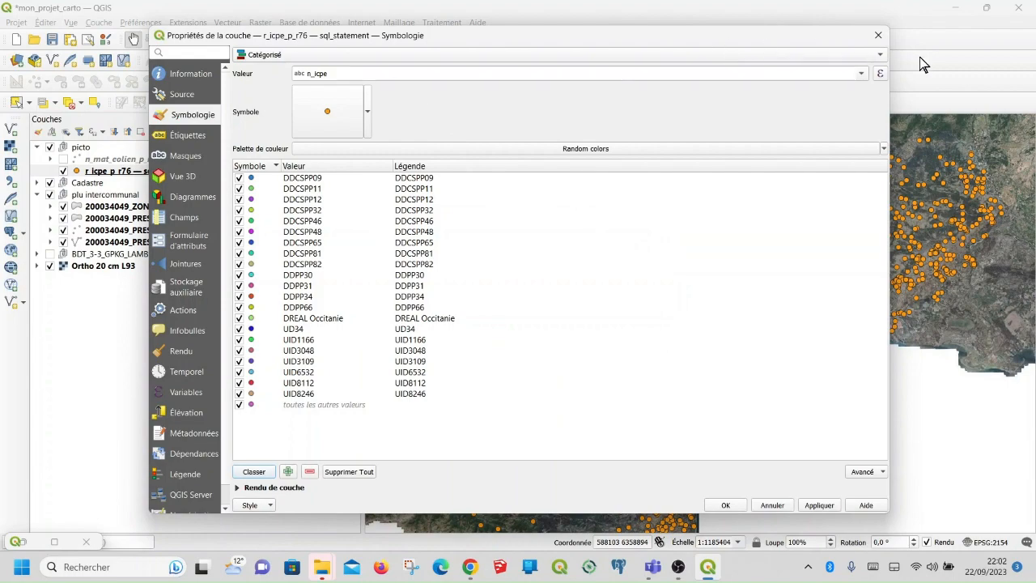
{"action": "left_click", "coordinate": [878, 37]}
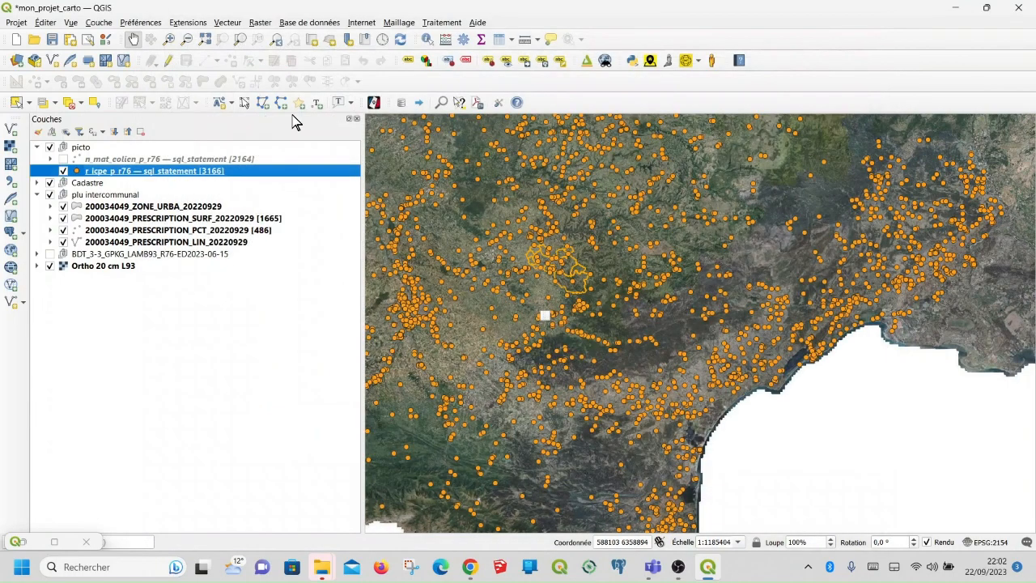
Step: Examine the fields and records in the attribute table of the r_icpe_p_r76 layer, and close the table
{"action": "right_click", "coordinate": [186, 176]}
{"action": "left_click", "coordinate": [190, 176]}
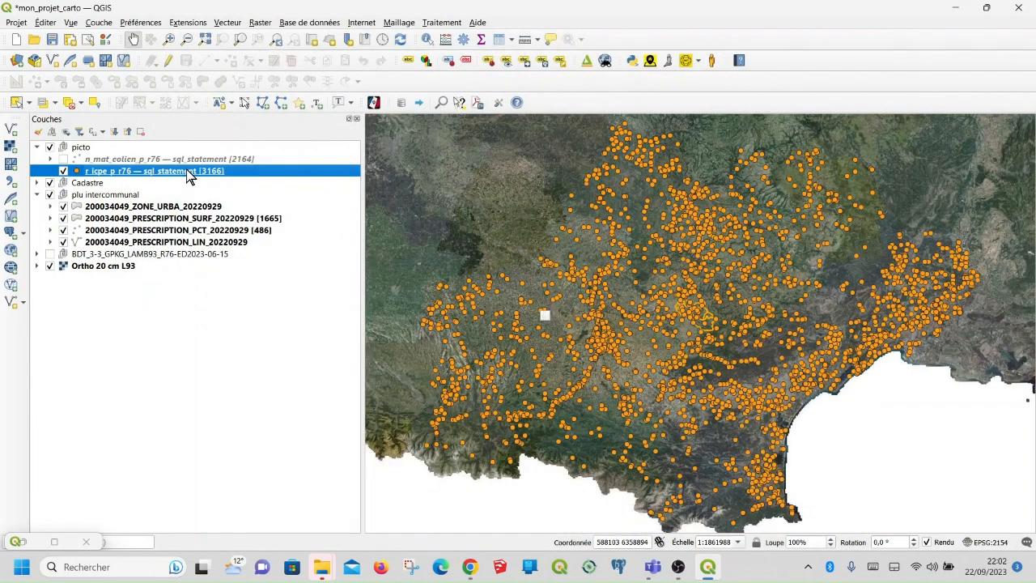
{"action": "right_click", "coordinate": [190, 175]}
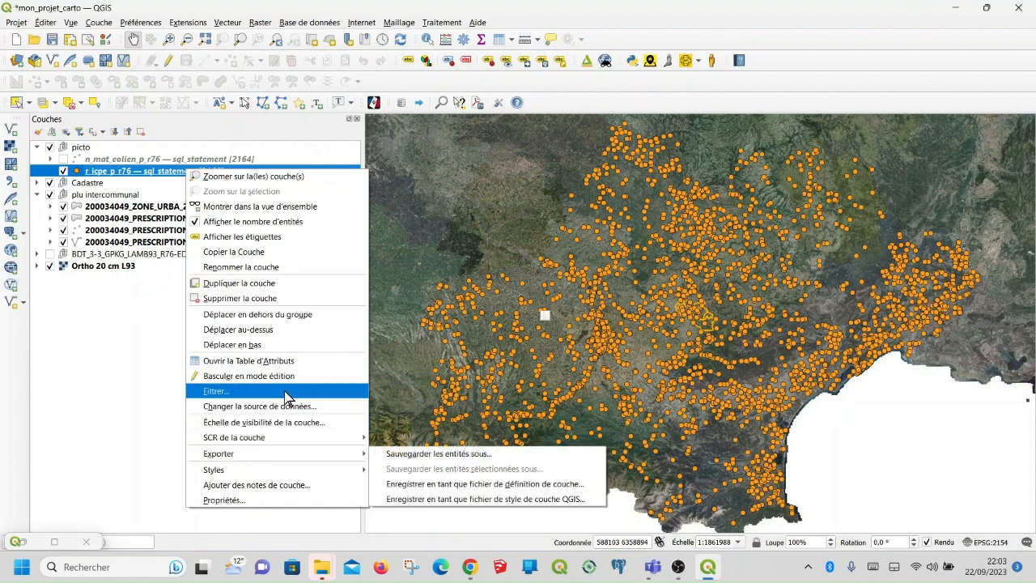
{"action": "left_click", "coordinate": [294, 362]}
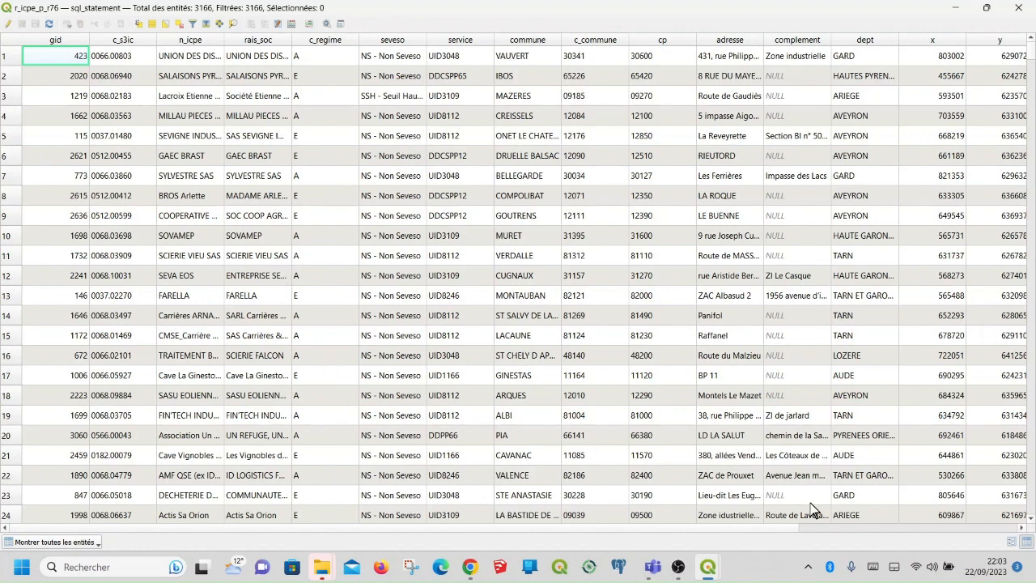
{"action": "left_click", "coordinate": [1021, 528]}
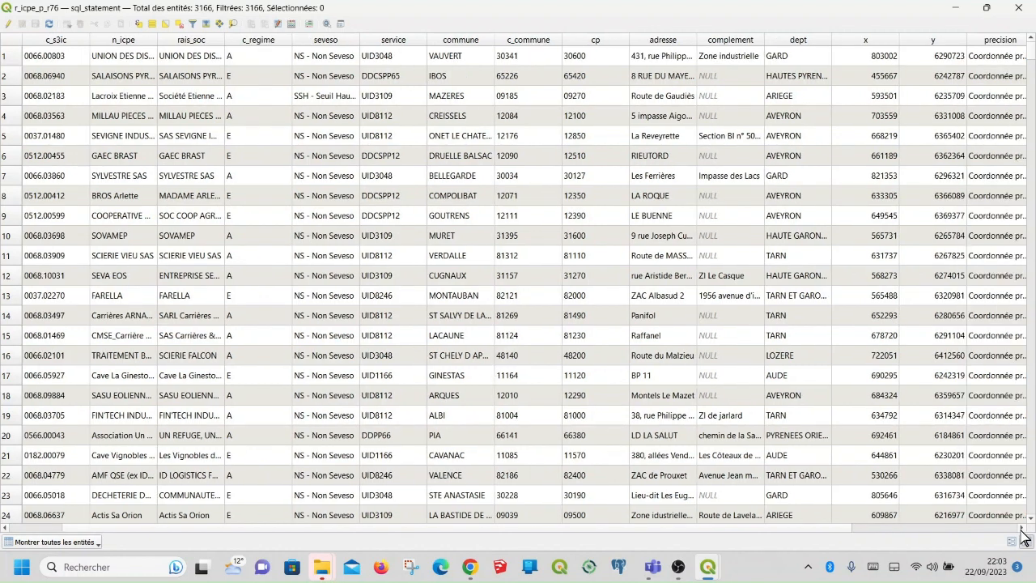
{"action": "left_click", "coordinate": [1021, 528]}
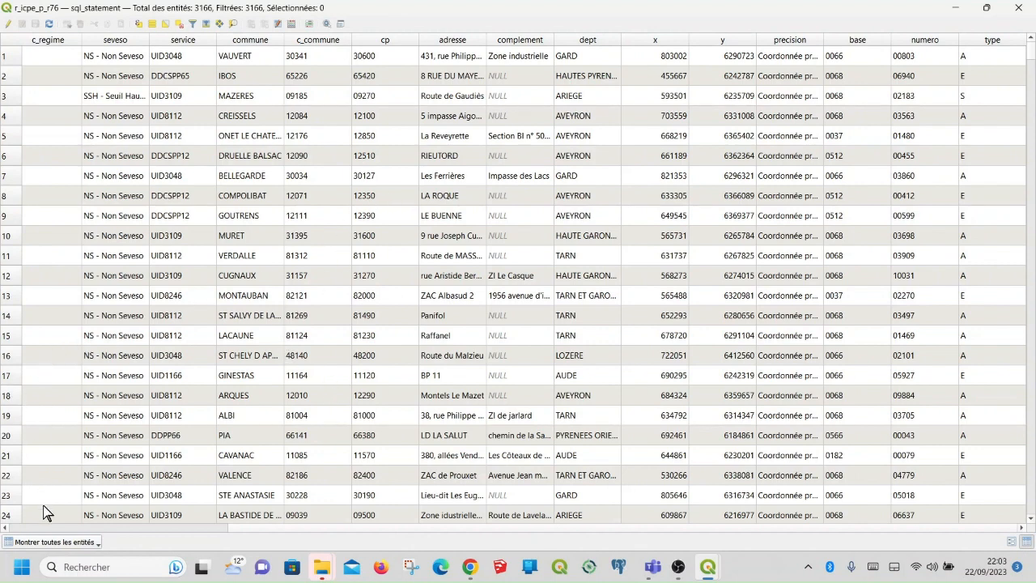
{"action": "left_click_drag", "start_coordinate": [6, 535], "coordinate": [6, 534]}
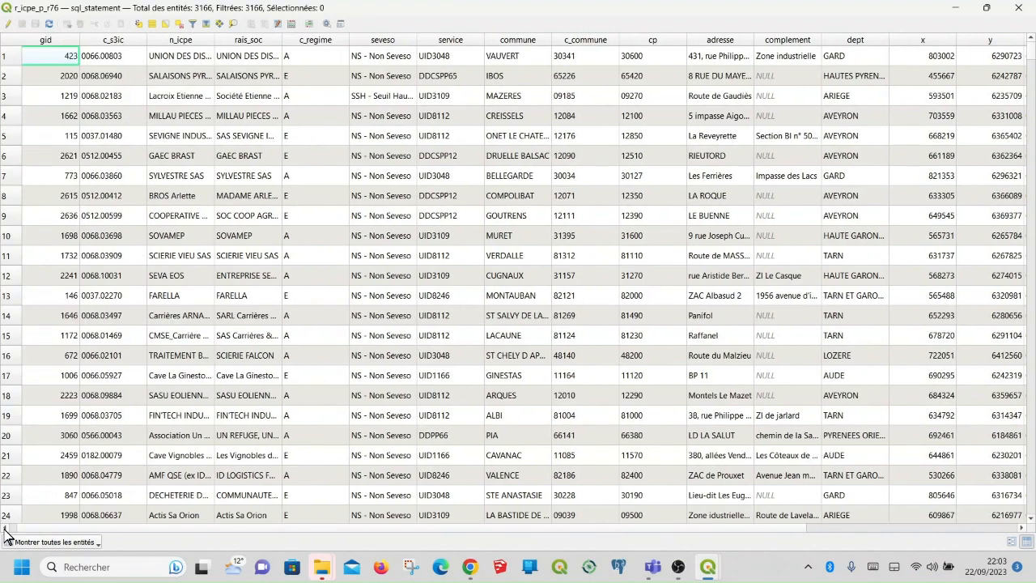
{"action": "scroll", "coordinate": [388, 433], "scroll_direction": "down", "scroll_amount": 8}
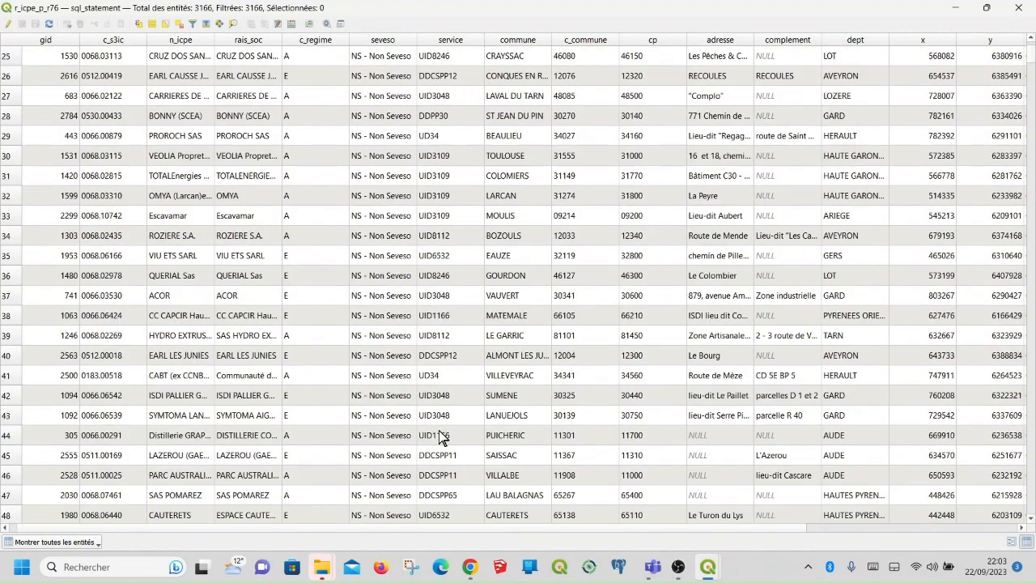
{"action": "scroll", "coordinate": [409, 438], "scroll_direction": "up", "scroll_amount": 1}
{"action": "scroll", "coordinate": [409, 438], "scroll_direction": "up", "scroll_amount": 3}
{"action": "scroll", "coordinate": [130, 450], "scroll_direction": "up", "scroll_amount": 1}
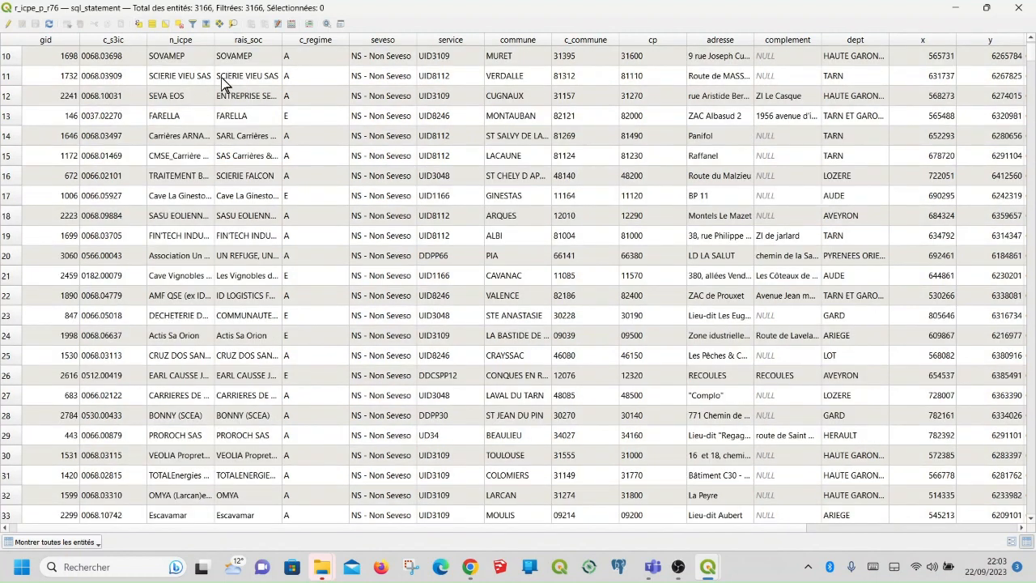
{"action": "left_click", "coordinate": [1018, 7]}
{"action": "left_click", "coordinate": [157, 321]}
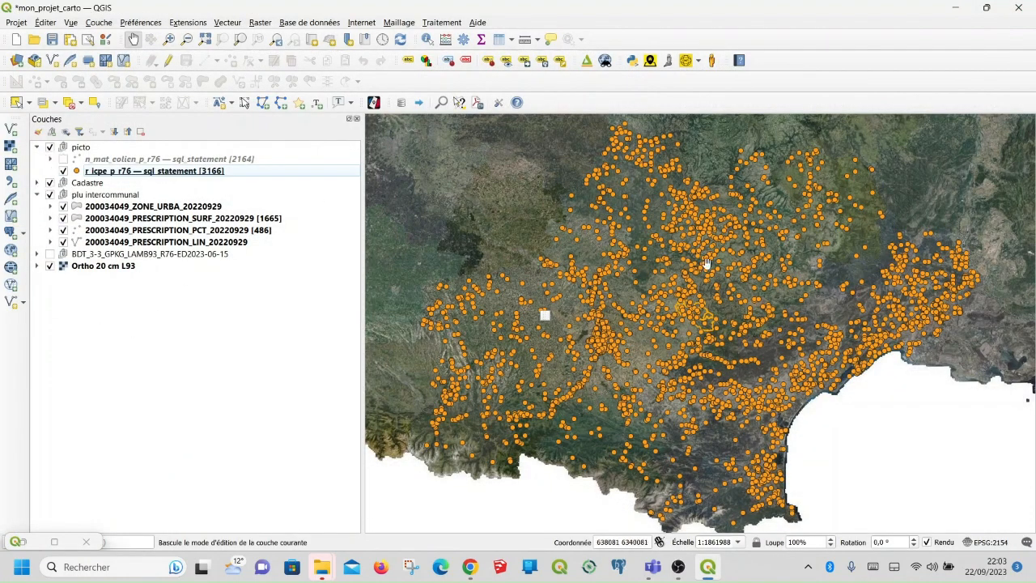
Step: Hide the picto group so that the intercommunal boundaries can be viewed alone on the orthophoto
{"action": "scroll", "coordinate": [748, 326], "scroll_direction": "down", "scroll_amount": 1}
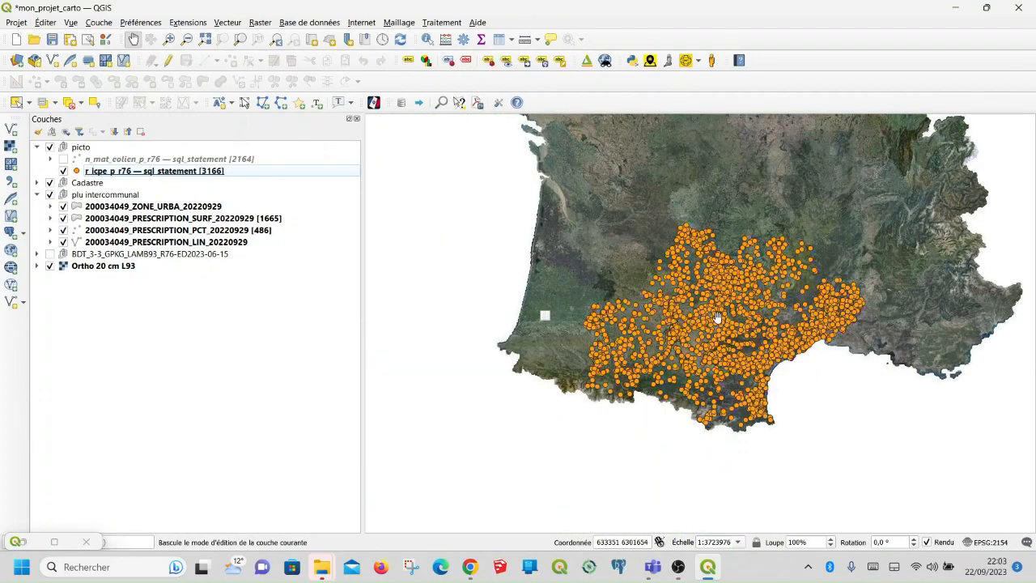
{"action": "scroll", "coordinate": [717, 318], "scroll_direction": "up", "scroll_amount": 1}
{"action": "scroll", "coordinate": [691, 316], "scroll_direction": "up", "scroll_amount": 1}
{"action": "scroll", "coordinate": [694, 308], "scroll_direction": "down", "scroll_amount": 1}
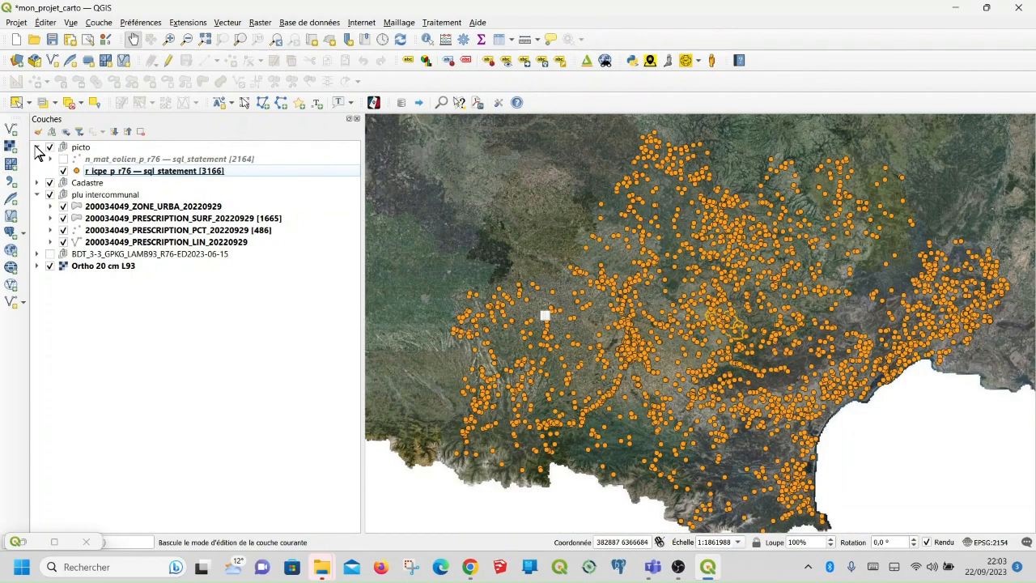
{"action": "scroll", "coordinate": [779, 304], "scroll_direction": "down", "scroll_amount": 1}
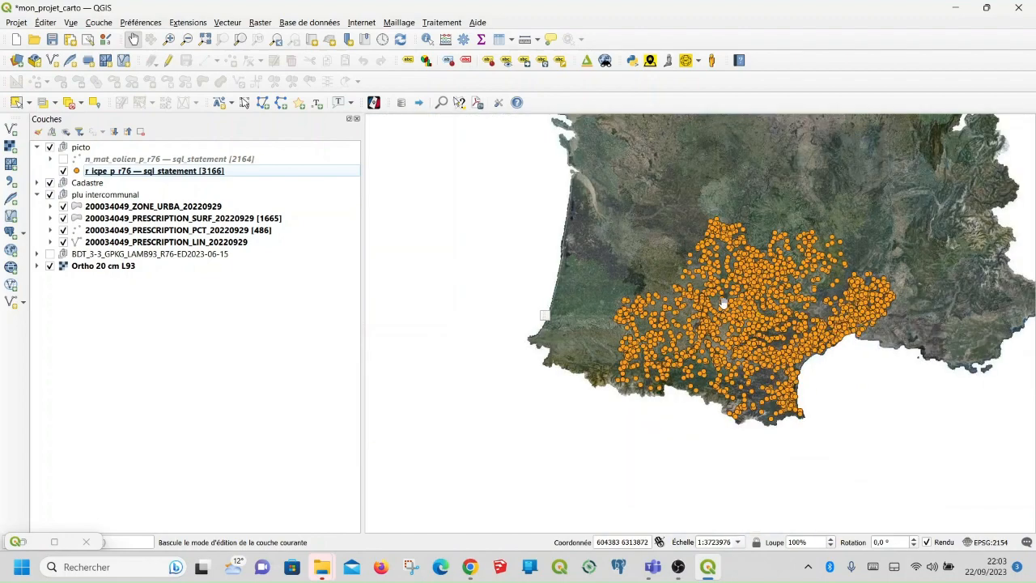
{"action": "left_click", "coordinate": [50, 148]}
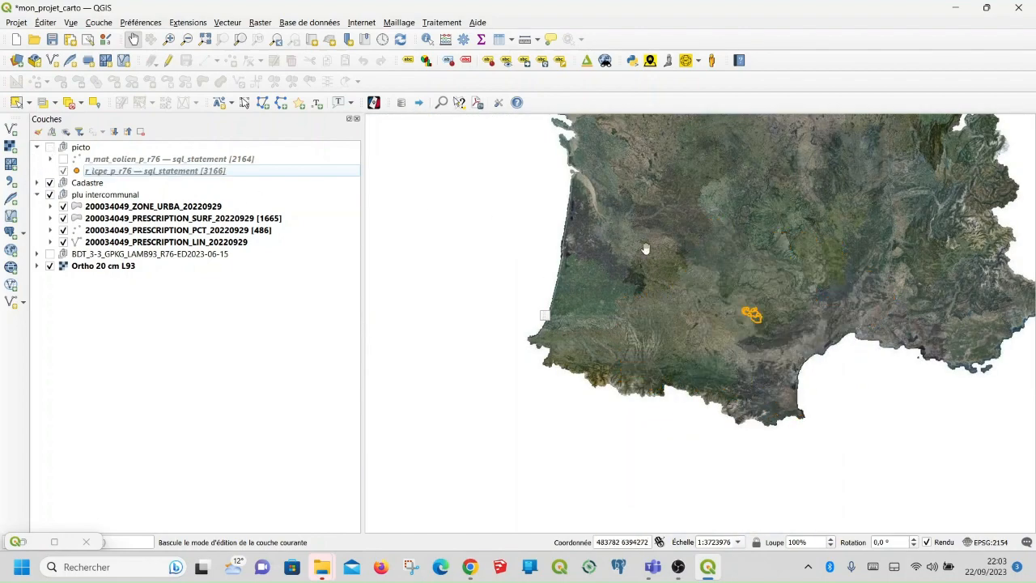
{"action": "scroll", "coordinate": [759, 315], "scroll_direction": "up", "scroll_amount": 3}
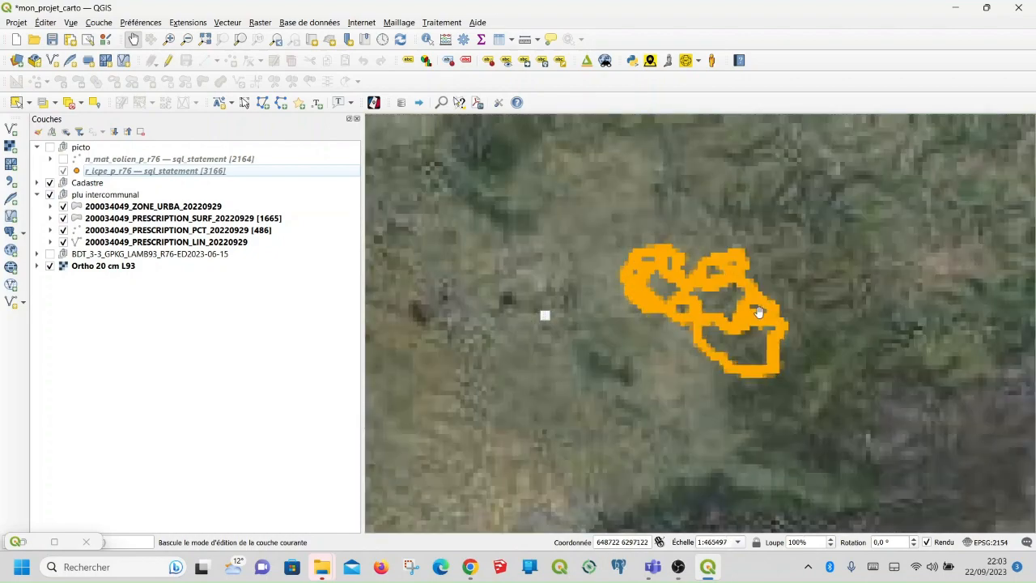
{"action": "scroll", "coordinate": [716, 304], "scroll_direction": "up", "scroll_amount": 1}
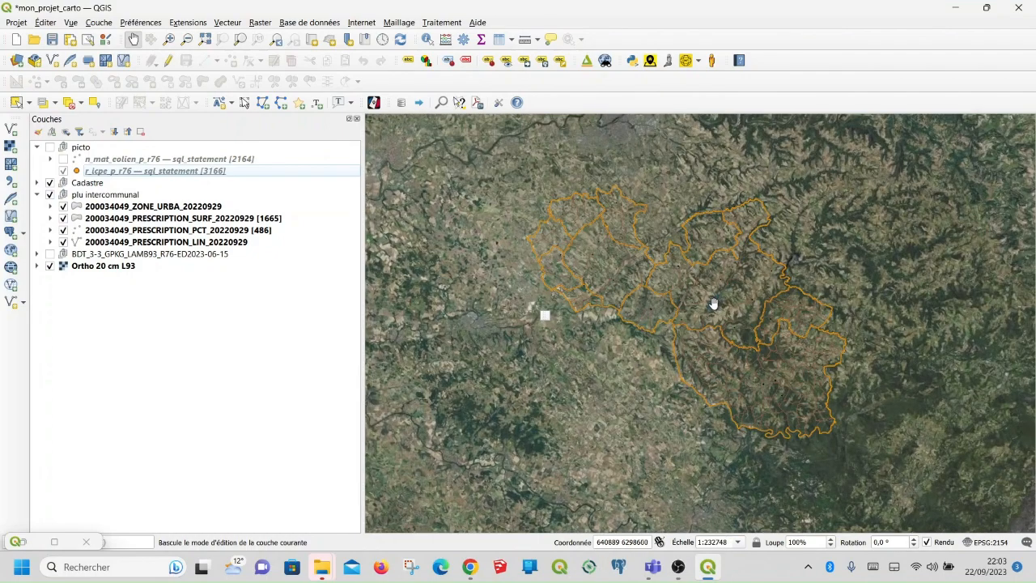
{"action": "scroll", "coordinate": [712, 303], "scroll_direction": "down", "scroll_amount": 1}
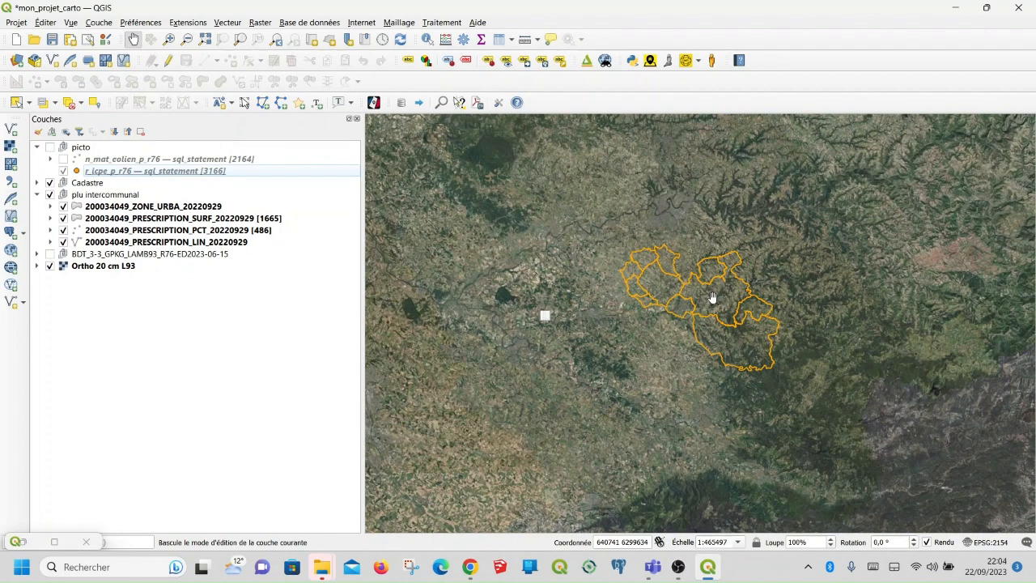
Step: Switch to Chrome and close the data download page and the energy data viewer
{"action": "left_click", "coordinate": [471, 568]}
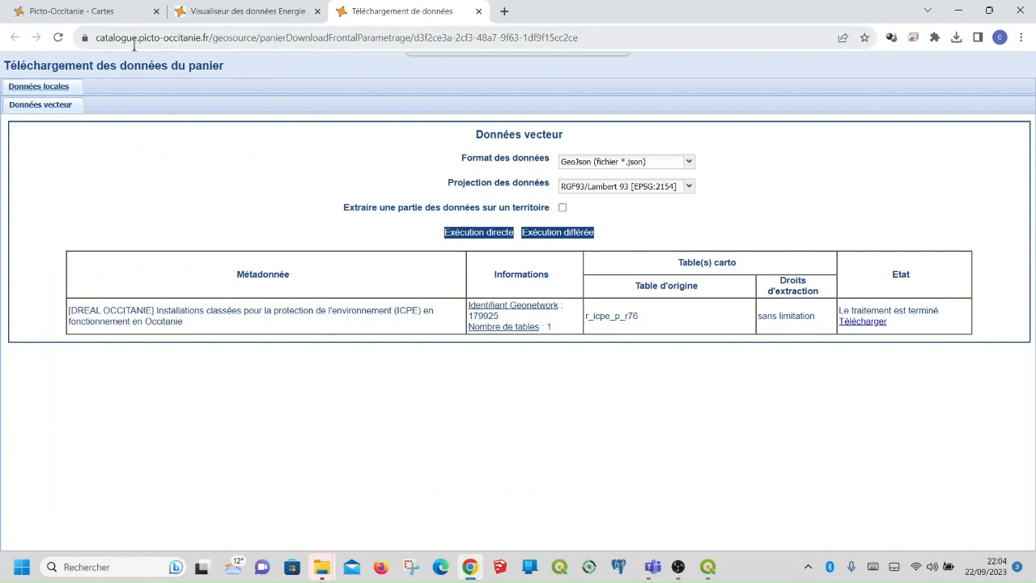
{"action": "left_click", "coordinate": [480, 11]}
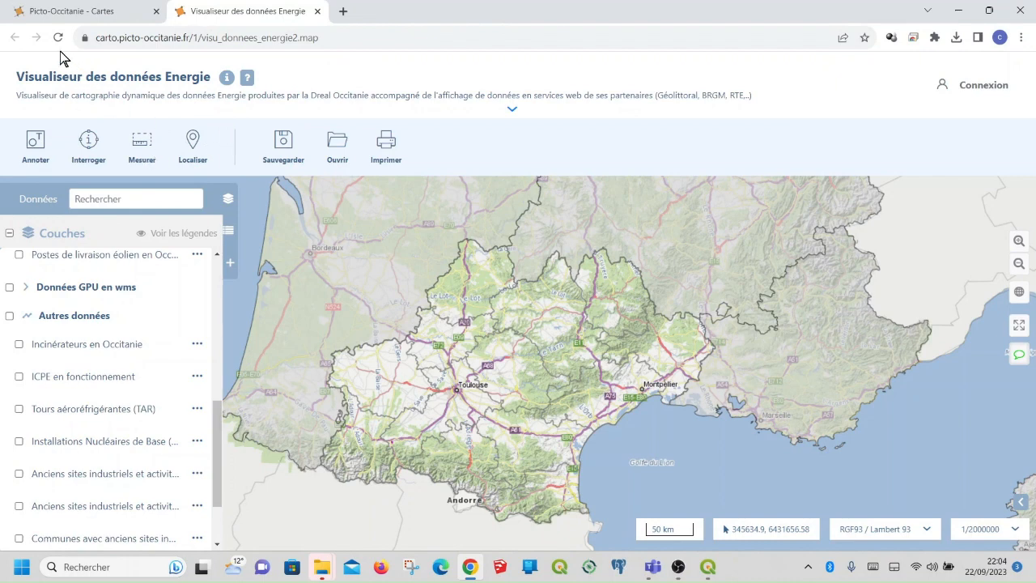
{"action": "left_click", "coordinate": [318, 11]}
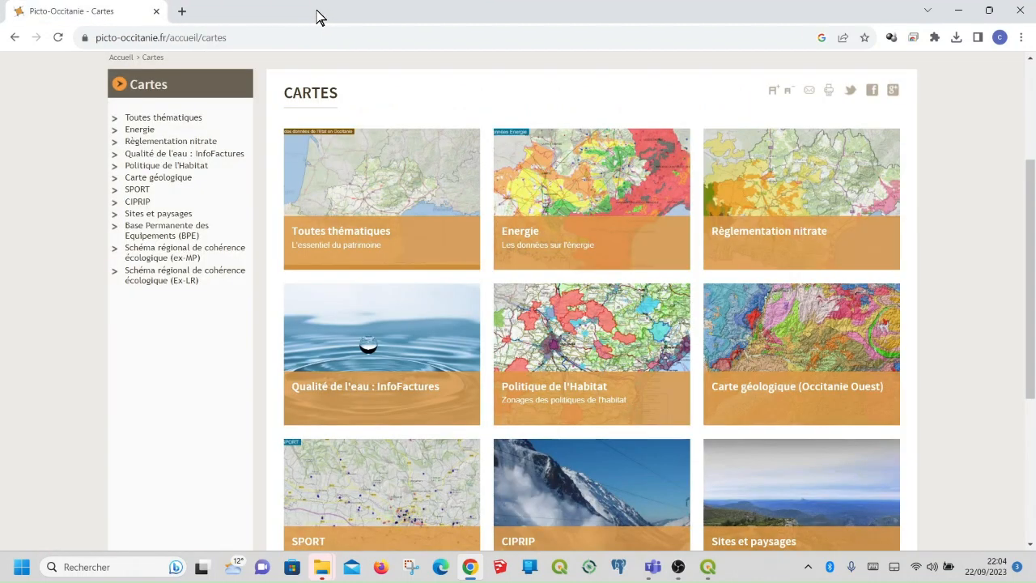
Step: Open the Services Web (Flux WMS et WFS) page in Picto-Occitanie's Géoservices section
{"action": "scroll", "coordinate": [267, 118], "scroll_direction": "up", "scroll_amount": 3}
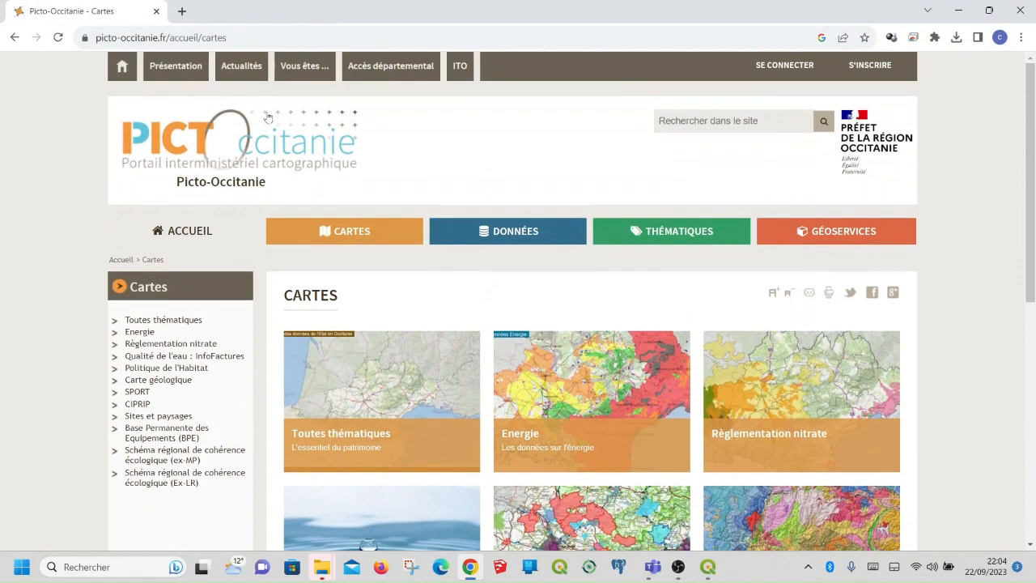
{"action": "mouse_move", "coordinate": [645, 239]}
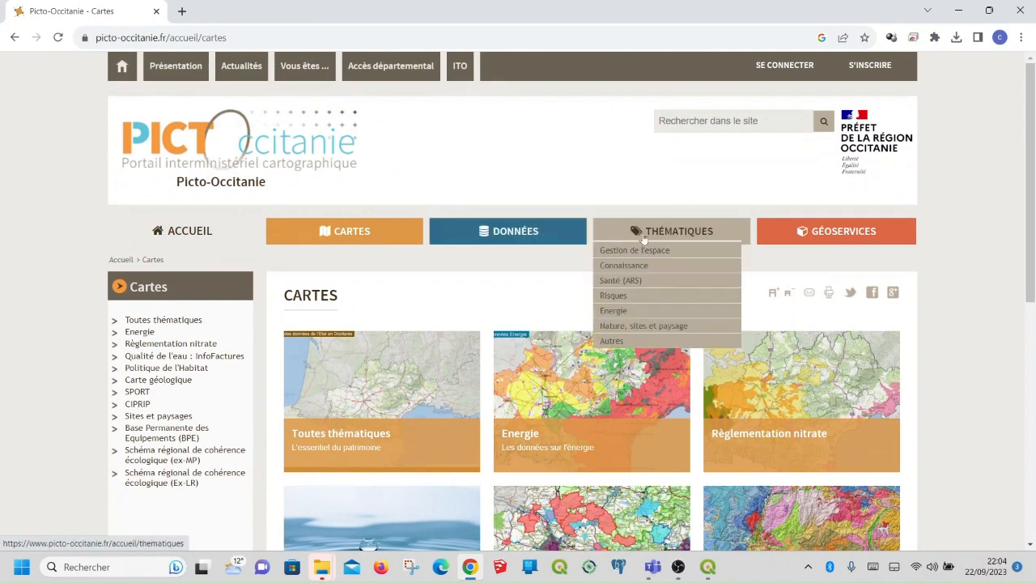
{"action": "left_click", "coordinate": [801, 232]}
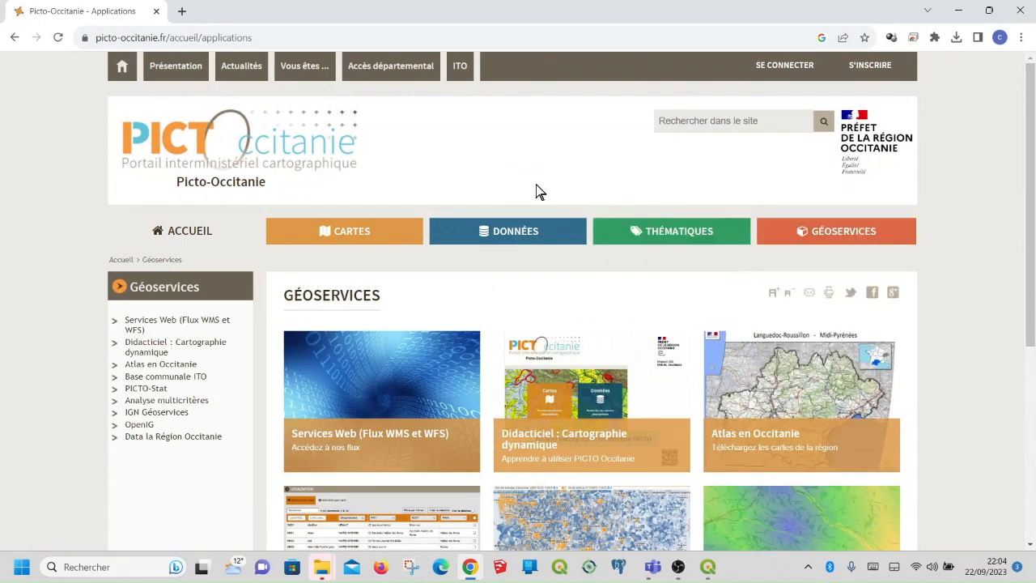
{"action": "scroll", "coordinate": [502, 200], "scroll_direction": "down", "scroll_amount": 1}
{"action": "scroll", "coordinate": [486, 211], "scroll_direction": "down", "scroll_amount": 1}
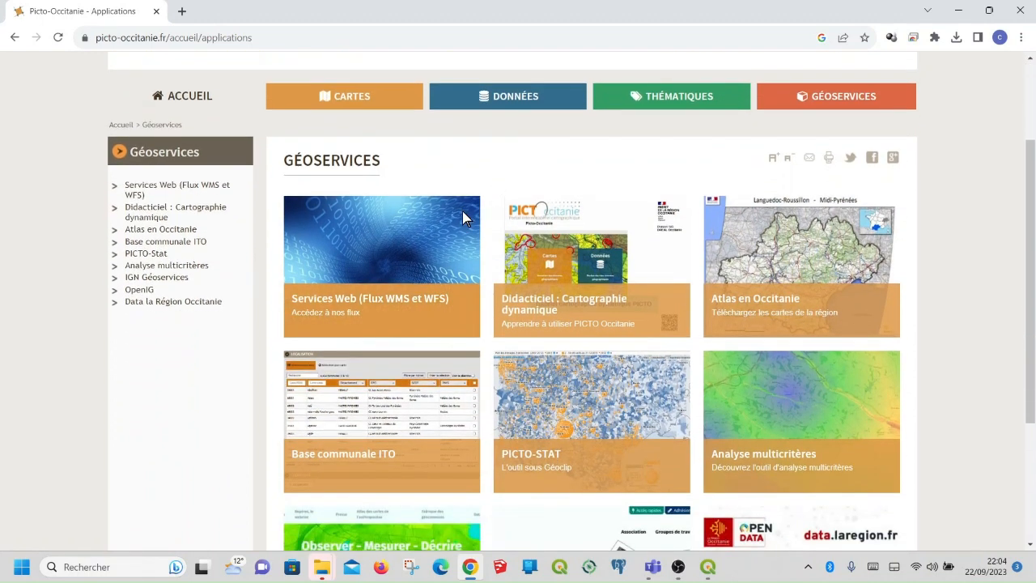
{"action": "left_click", "coordinate": [396, 296]}
Step: Copy the address of the Flux WFS Picto link from the list of the site's own data feeds
{"action": "scroll", "coordinate": [400, 253], "scroll_direction": "down", "scroll_amount": 1}
{"action": "scroll", "coordinate": [400, 252], "scroll_direction": "down", "scroll_amount": 1}
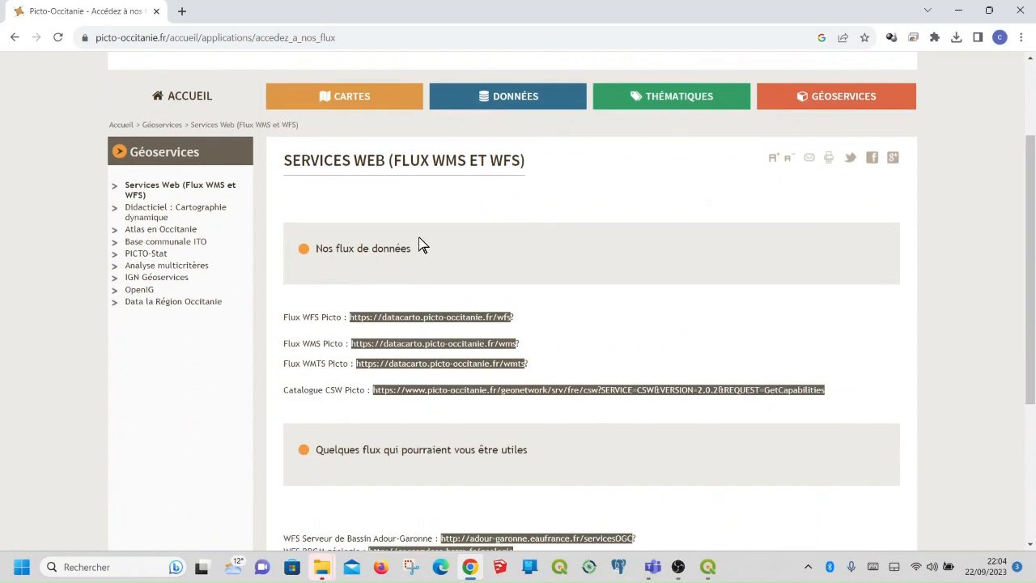
{"action": "scroll", "coordinate": [508, 167], "scroll_direction": "down", "scroll_amount": 1}
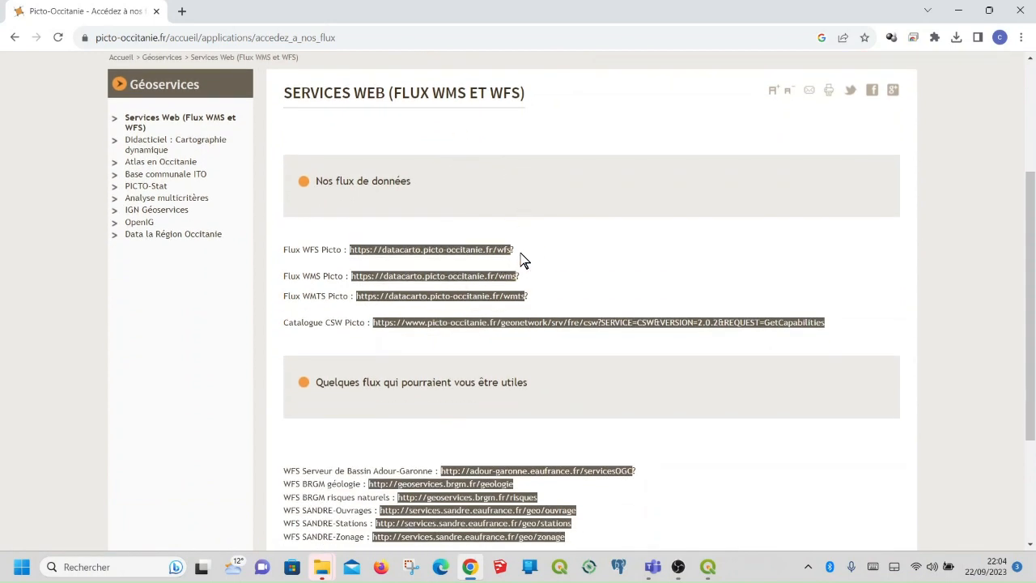
{"action": "right_click", "coordinate": [476, 252]}
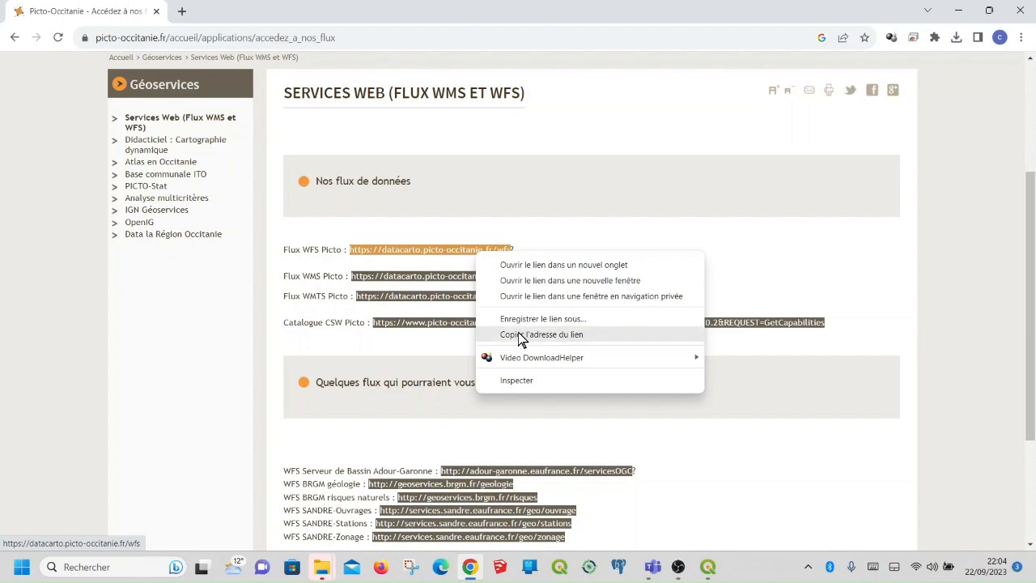
{"action": "left_click", "coordinate": [519, 335]}
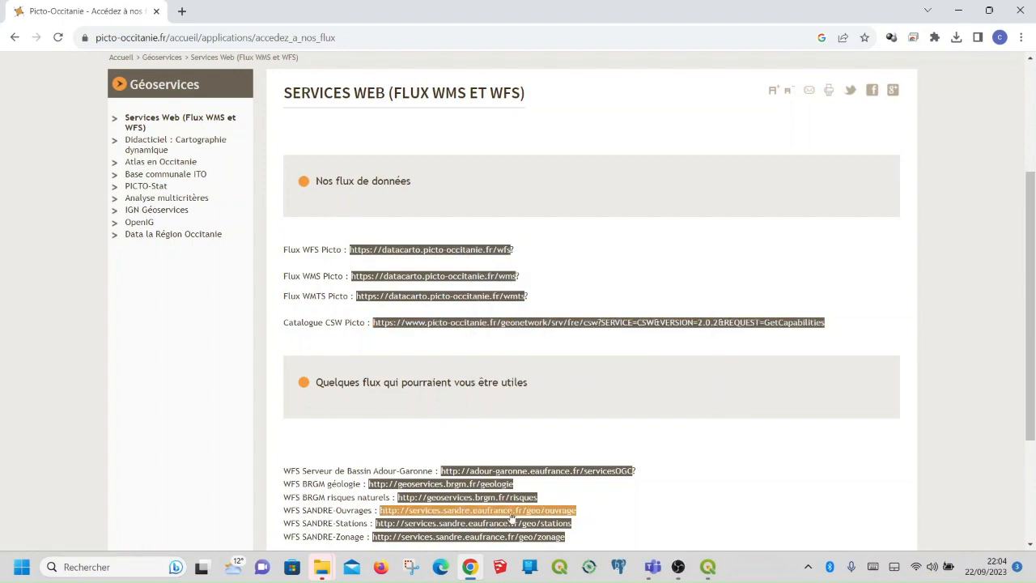
Step: Switch to QGIS and delete the existing WFS connections "wfs portail urbanisme" and "wfs picto occitanie"
{"action": "left_click", "coordinate": [708, 567]}
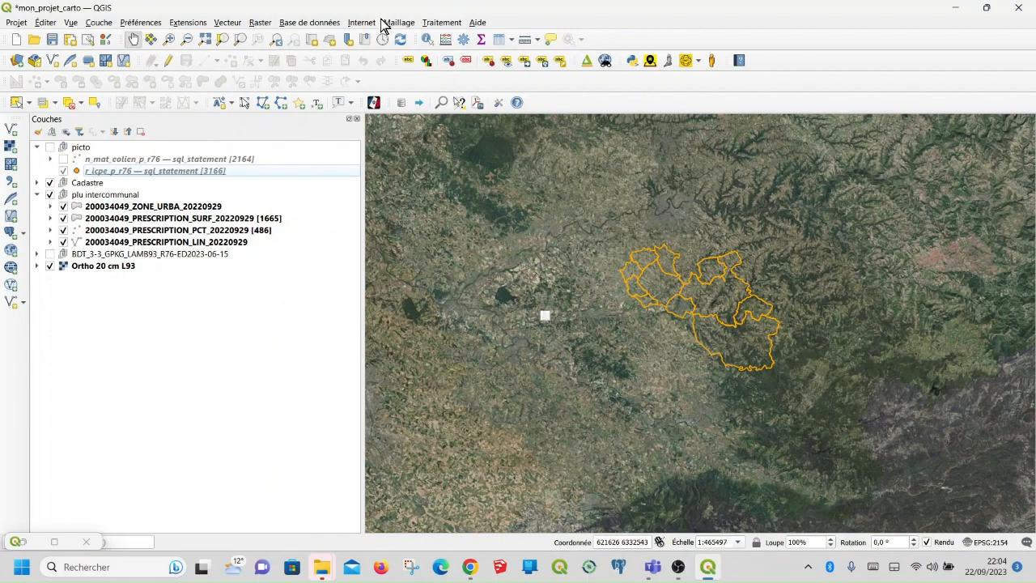
{"action": "left_click", "coordinate": [13, 288]}
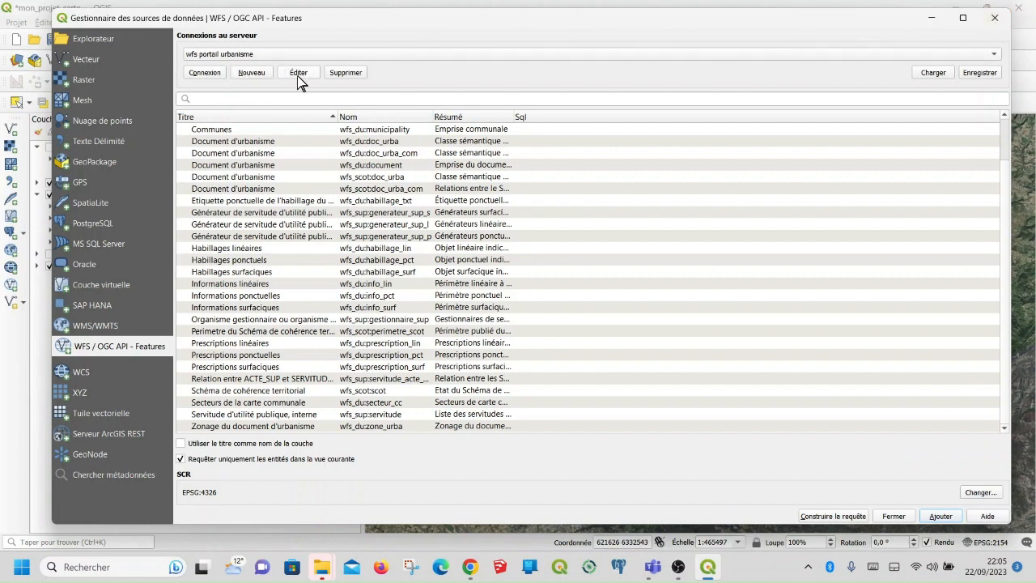
{"action": "left_click", "coordinate": [336, 80]}
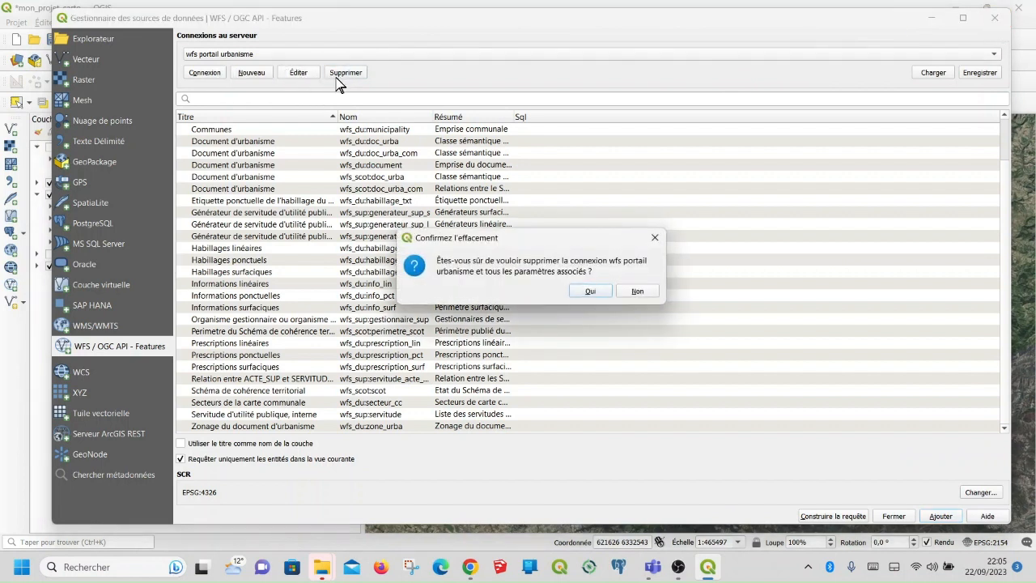
{"action": "left_click", "coordinate": [592, 291]}
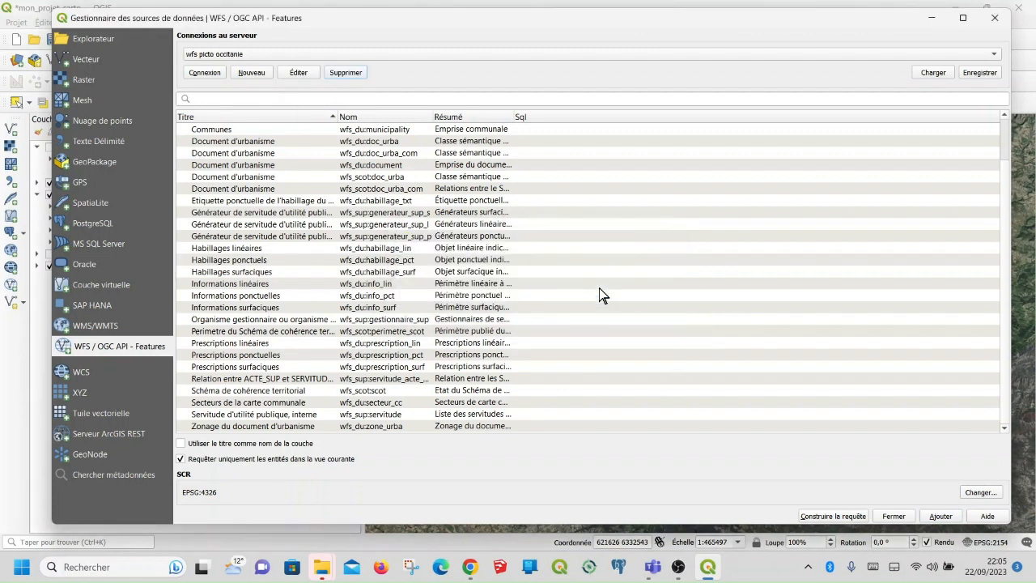
{"action": "left_click", "coordinate": [337, 75]}
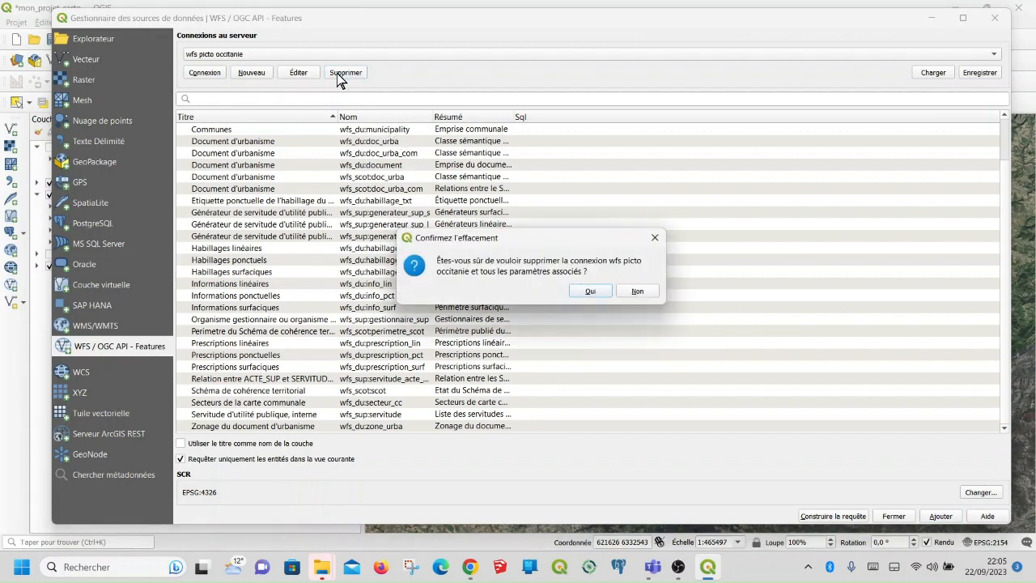
{"action": "left_click", "coordinate": [605, 294]}
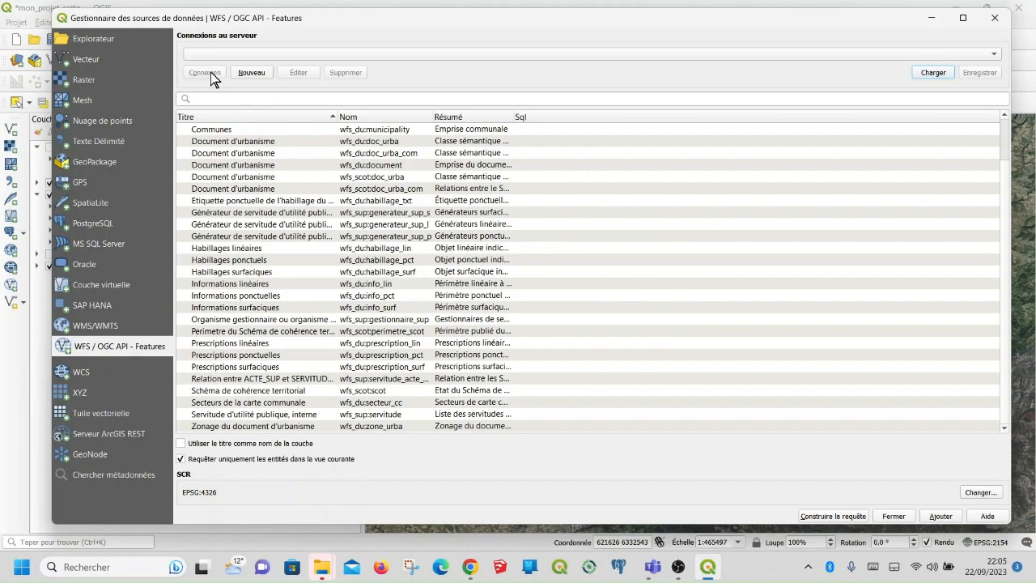
{"action": "left_click", "coordinate": [251, 73]}
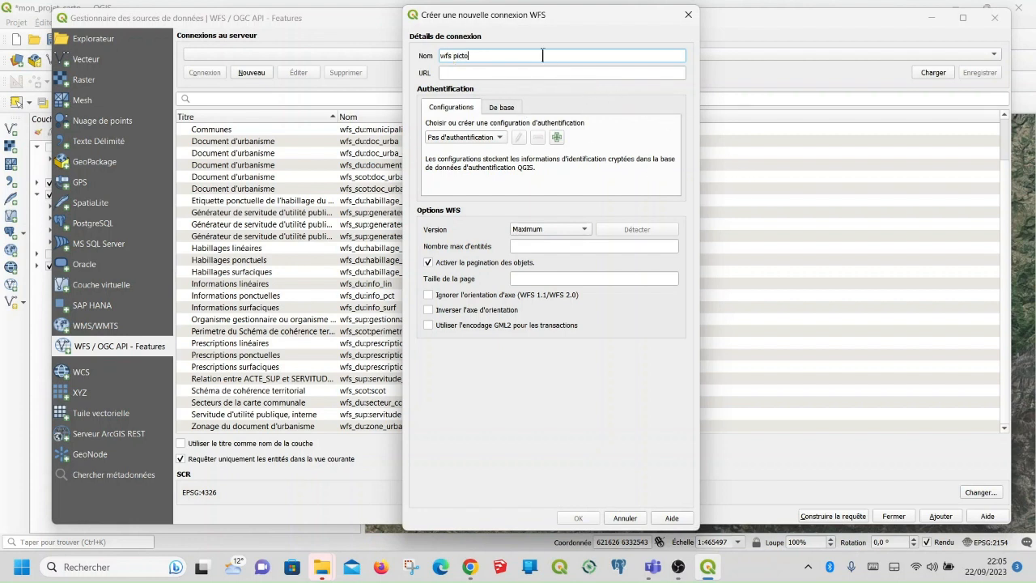
{"action": "left_click", "coordinate": [499, 70]}
{"action": "right_click", "coordinate": [501, 71]}
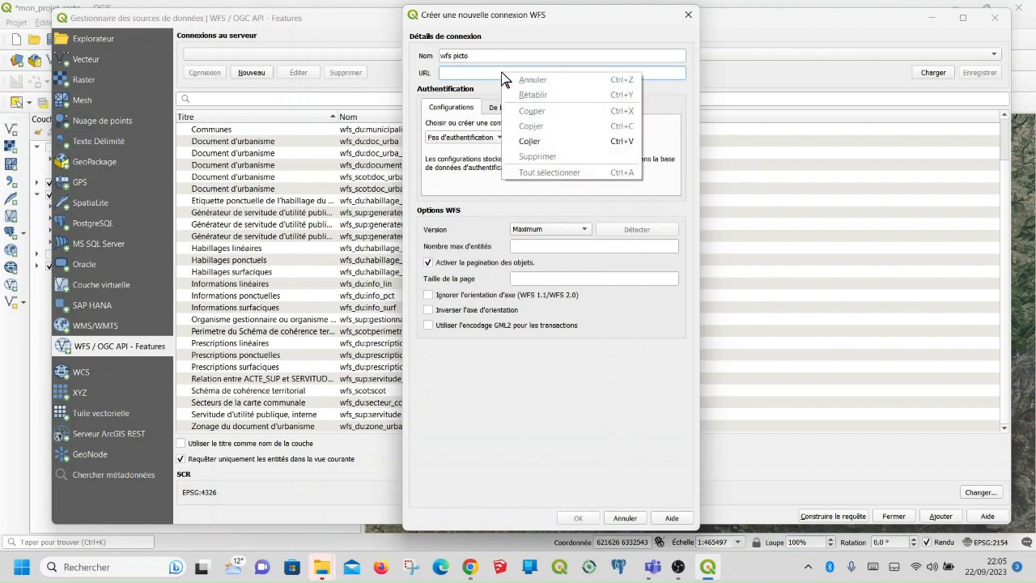
{"action": "left_click", "coordinate": [535, 140]}
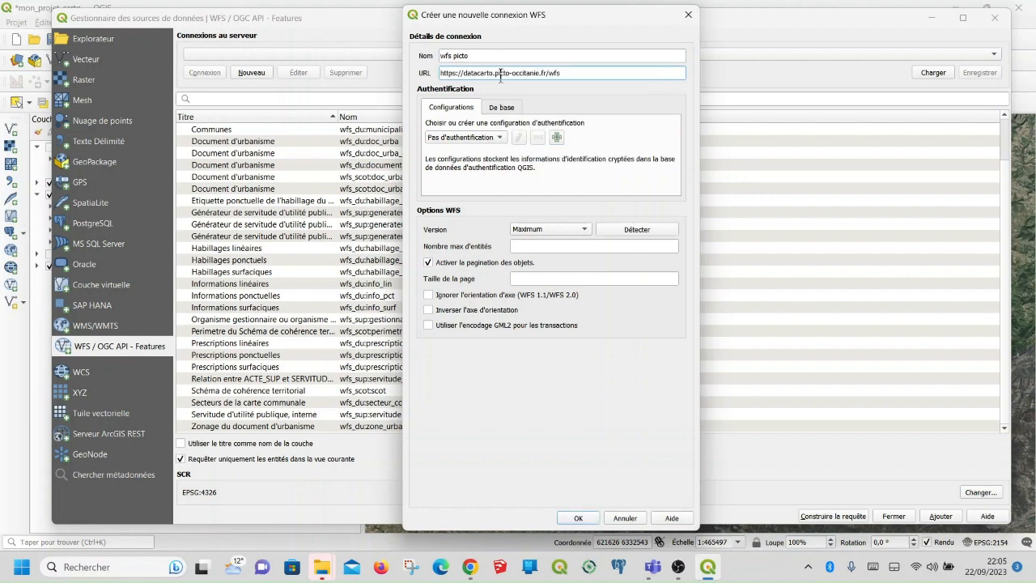
{"action": "left_click", "coordinate": [576, 518]}
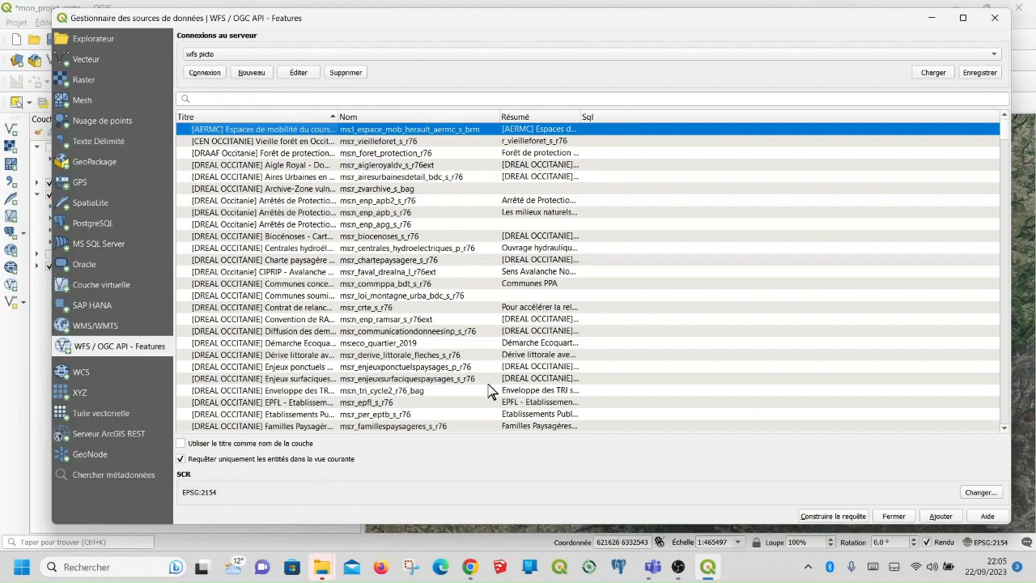
Step: Browse the layers offered by the wfs picto connection, widening the title column to read their full names
{"action": "scroll", "coordinate": [530, 348], "scroll_direction": "down", "scroll_amount": 4}
{"action": "scroll", "coordinate": [486, 300], "scroll_direction": "down", "scroll_amount": 6}
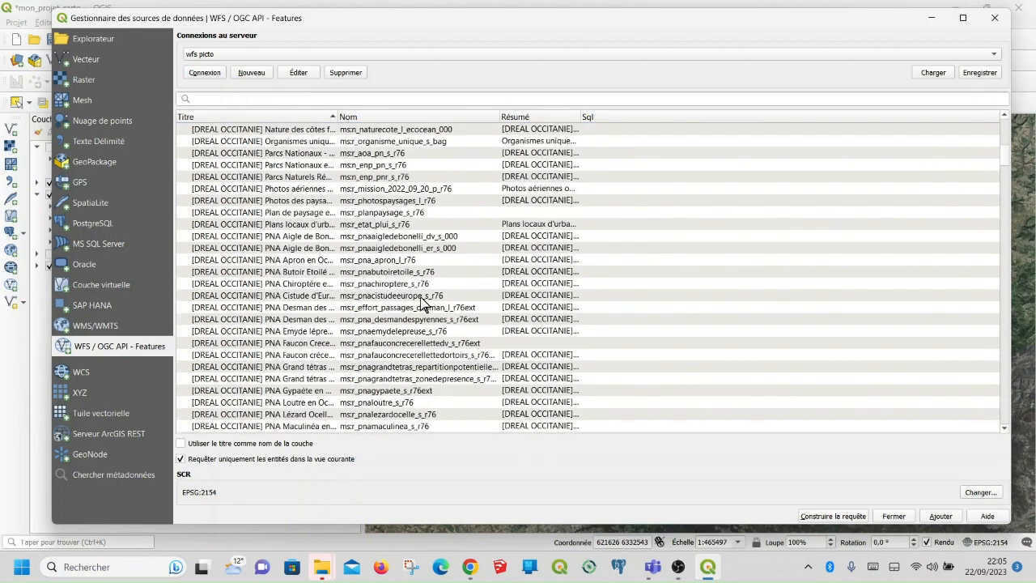
{"action": "scroll", "coordinate": [415, 298], "scroll_direction": "up", "scroll_amount": 10}
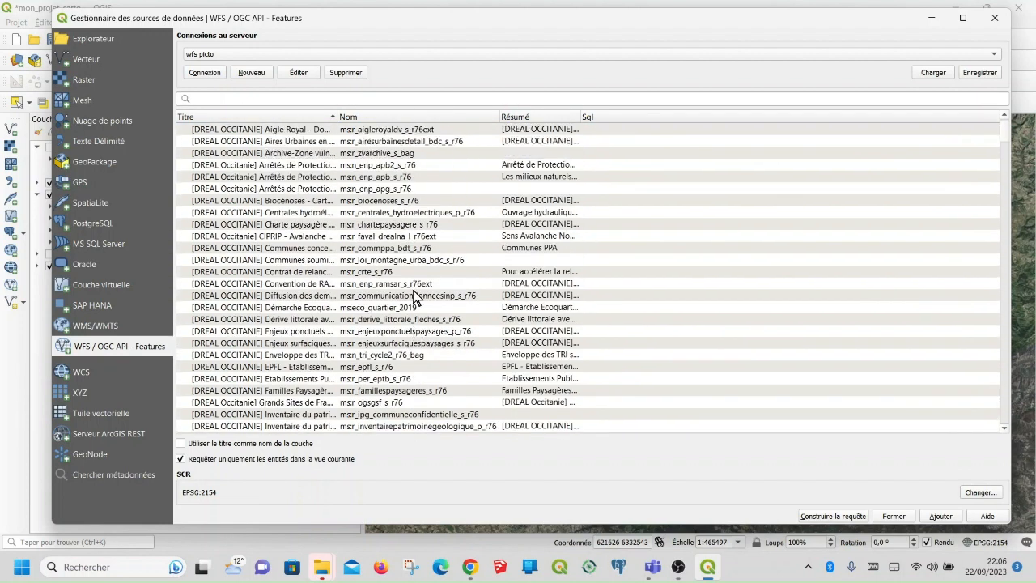
{"action": "scroll", "coordinate": [414, 293], "scroll_direction": "down", "scroll_amount": 8}
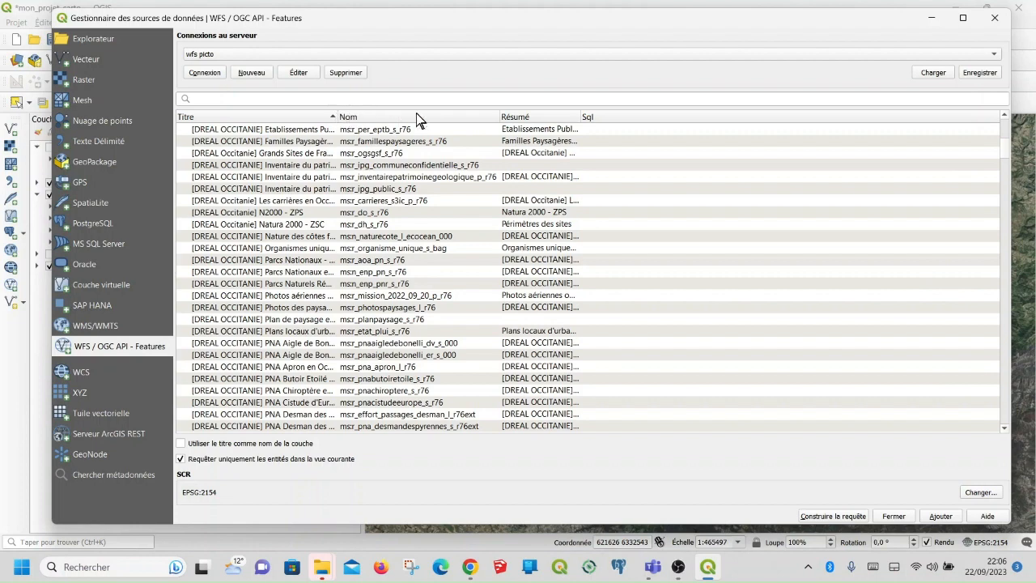
{"action": "left_click_drag", "start_coordinate": [335, 117], "coordinate": [603, 117]}
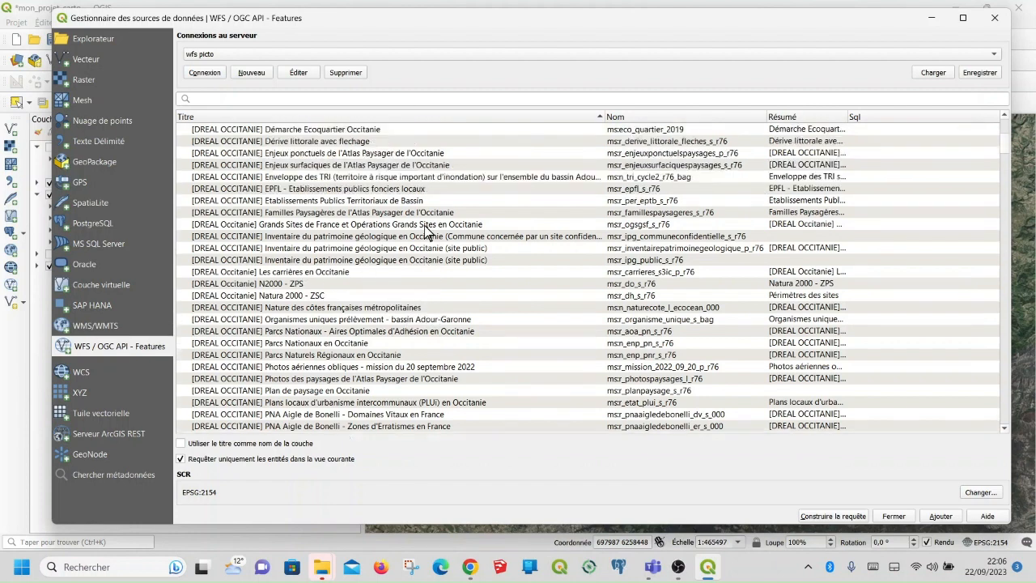
{"action": "scroll", "coordinate": [428, 235], "scroll_direction": "up", "scroll_amount": 6}
{"action": "scroll", "coordinate": [427, 235], "scroll_direction": "up", "scroll_amount": 2}
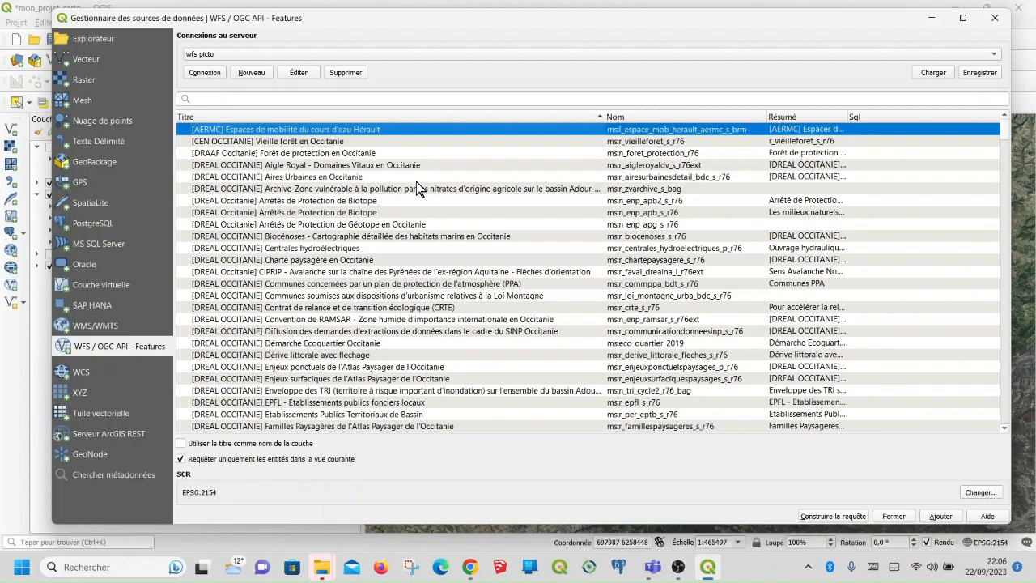
Step: Add the "[DREAL OCCITANIE] Centrales hydroélectriques" WFS layer to the project and minimise the data source manager
{"action": "scroll", "coordinate": [416, 181], "scroll_direction": "down", "scroll_amount": 1}
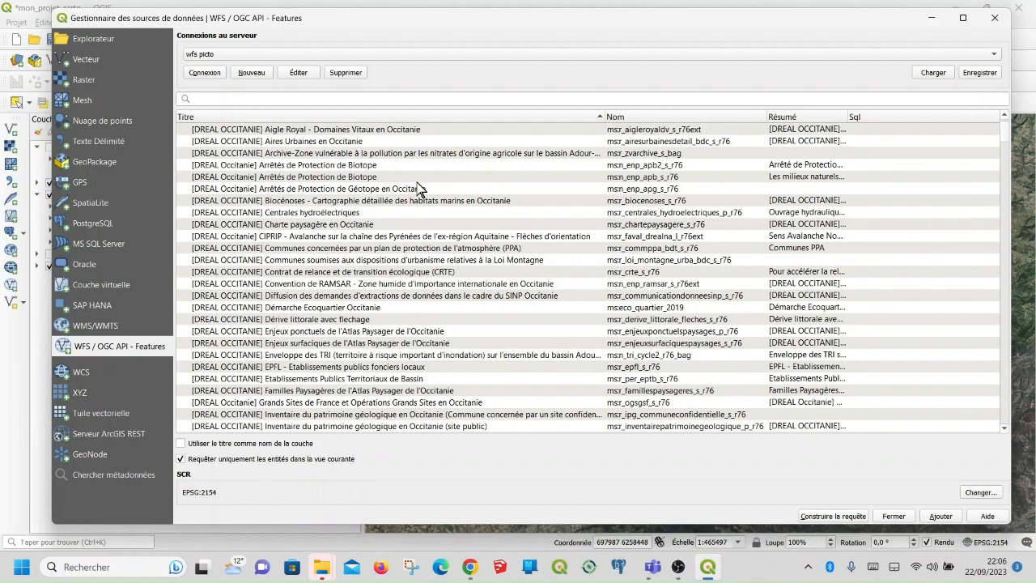
{"action": "left_click", "coordinate": [365, 213]}
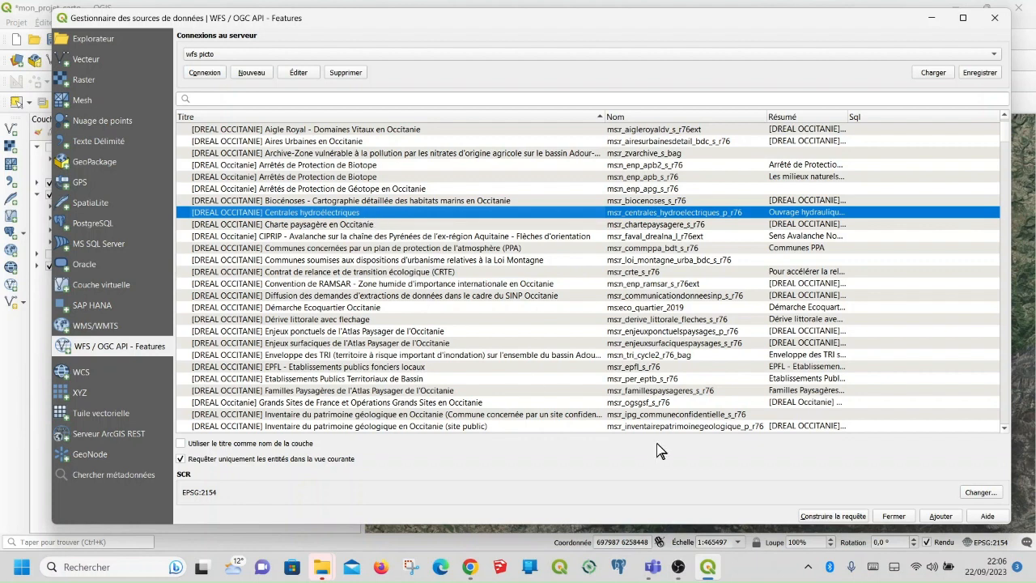
{"action": "left_click", "coordinate": [931, 517]}
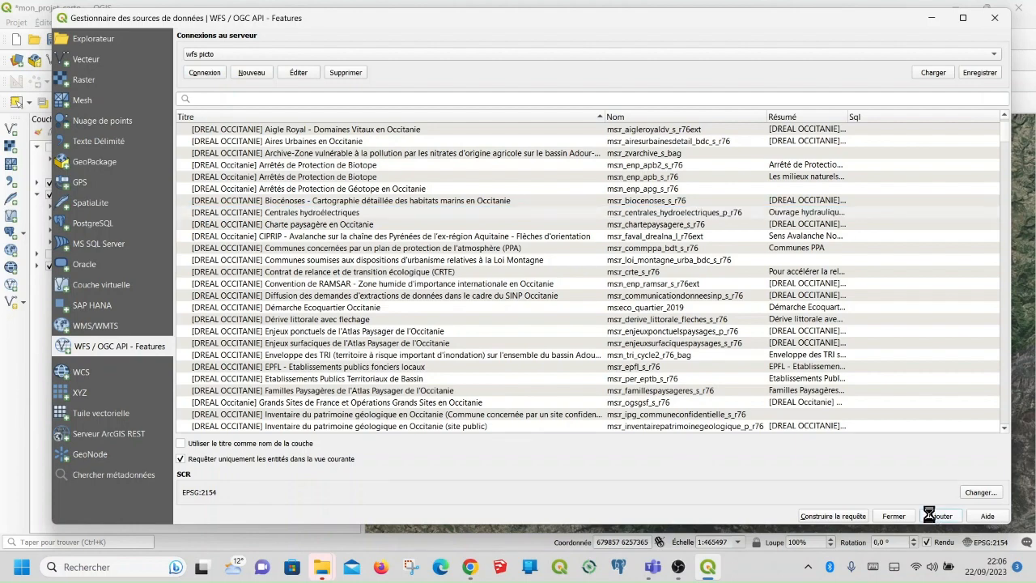
{"action": "left_click", "coordinate": [935, 18]}
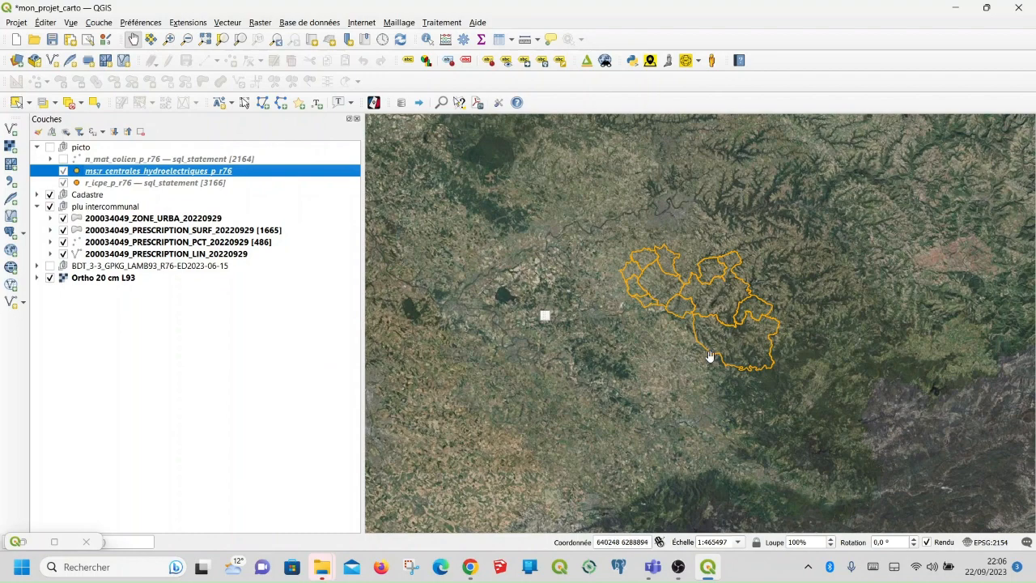
Step: Display the feature count of the ms:r_centrales_hydroelectriques_p_r76 layer in the layer tree
{"action": "scroll", "coordinate": [711, 359], "scroll_direction": "down", "scroll_amount": 1}
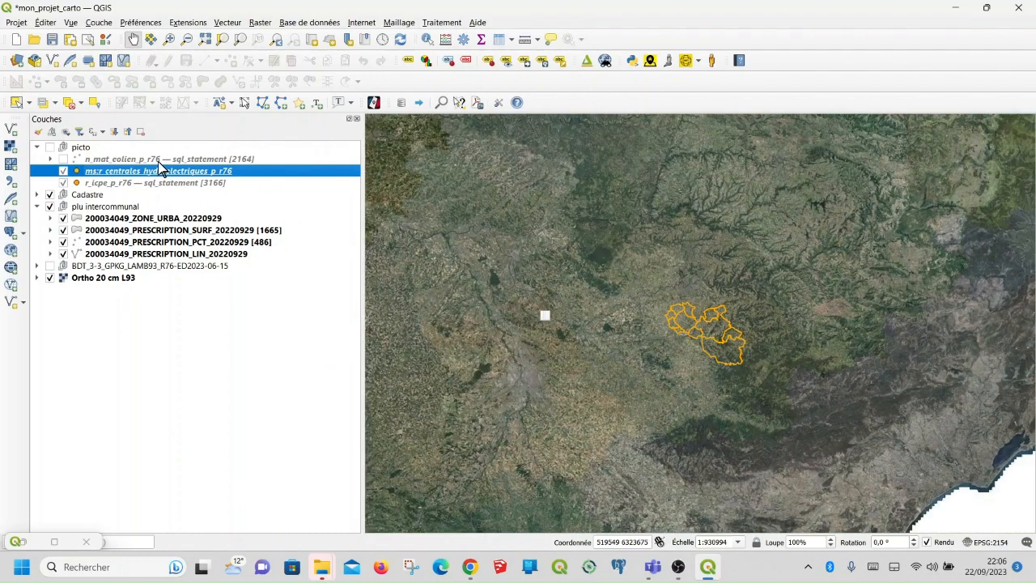
{"action": "right_click", "coordinate": [136, 168]}
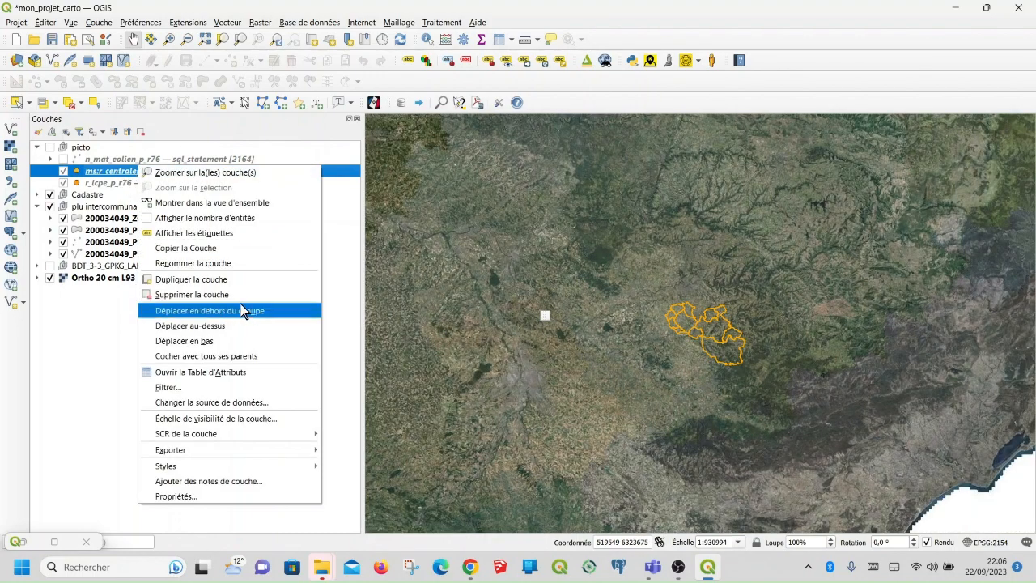
{"action": "left_click", "coordinate": [240, 219]}
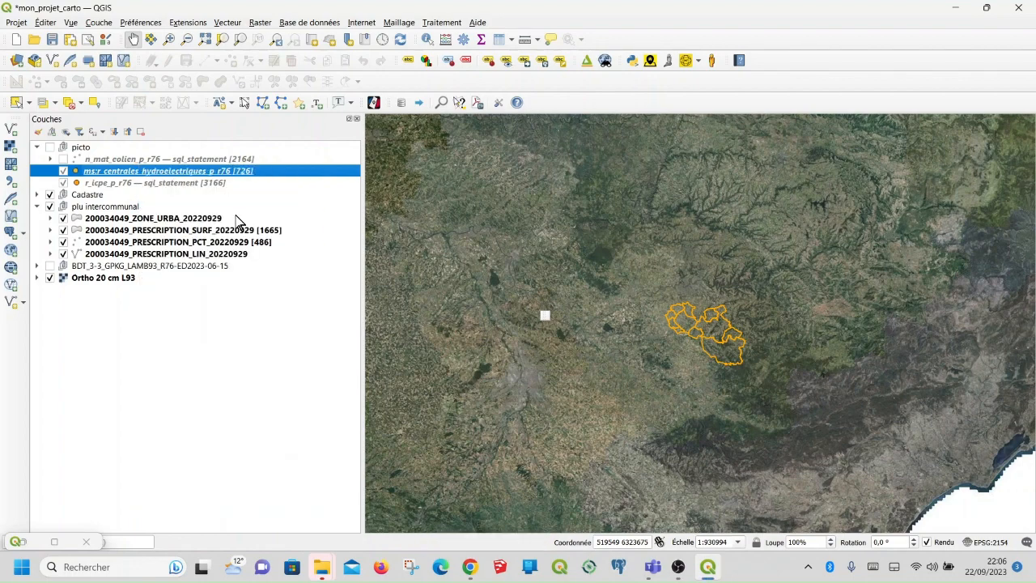
{"action": "scroll", "coordinate": [524, 311], "scroll_direction": "down", "scroll_amount": 2}
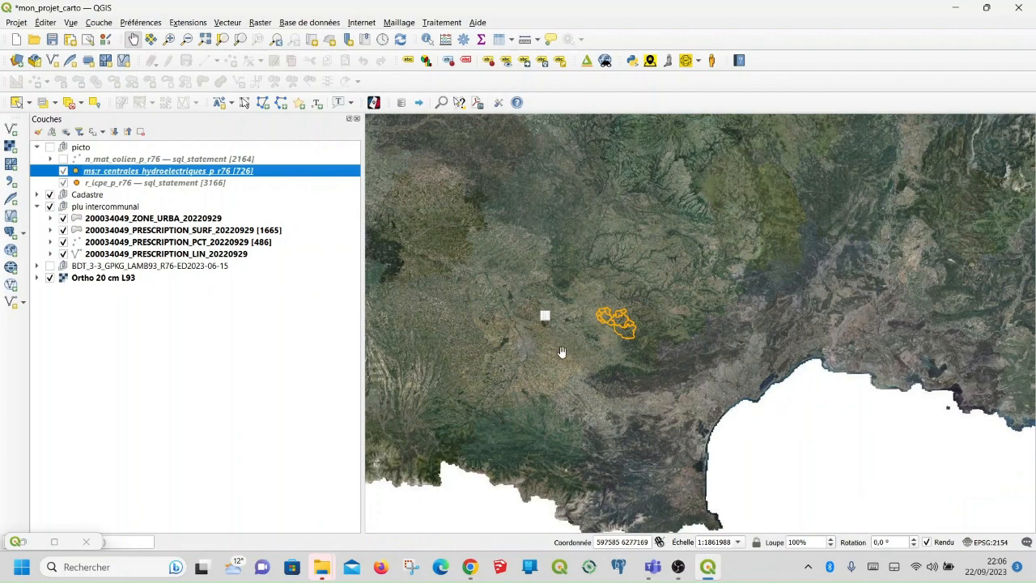
{"action": "scroll", "coordinate": [629, 351], "scroll_direction": "up", "scroll_amount": 1}
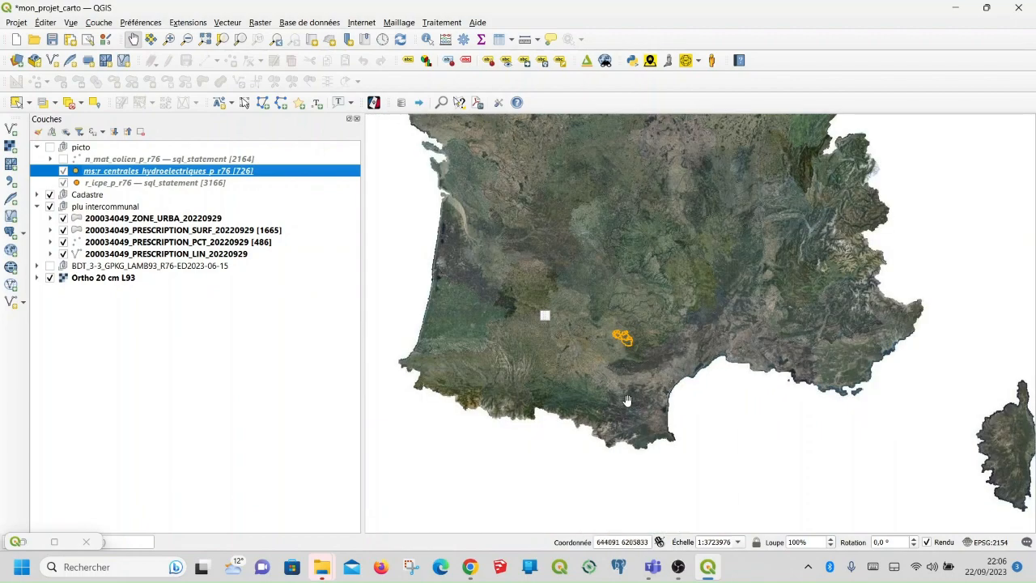
Step: Open the attribute table of ms:r_centrales_hydroelectriques_p_r76, zoom the map to the ST ARNAC plant and minimise the table
{"action": "scroll", "coordinate": [635, 400], "scroll_direction": "up", "scroll_amount": 1}
{"action": "scroll", "coordinate": [634, 399], "scroll_direction": "up", "scroll_amount": 1}
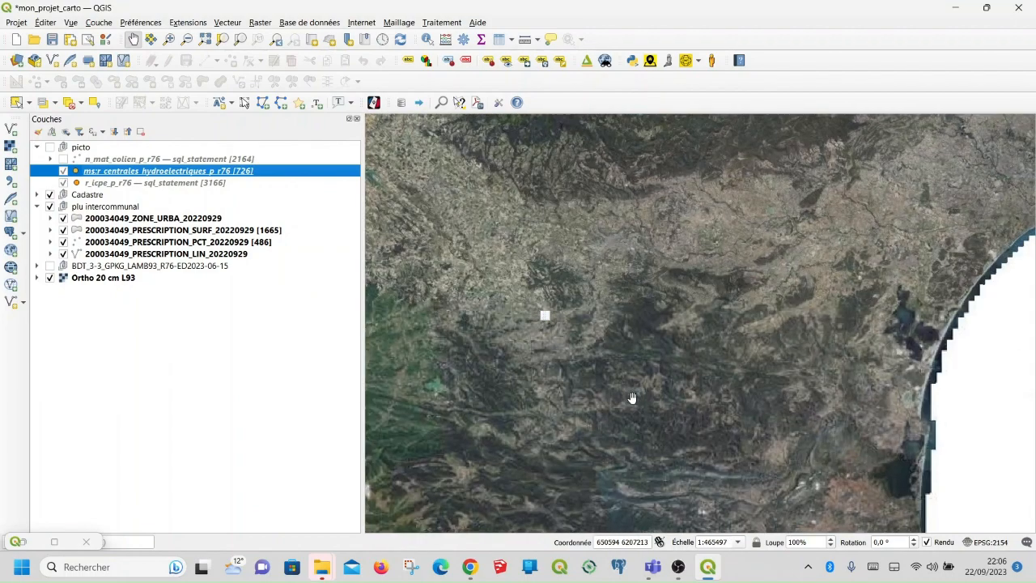
{"action": "right_click", "coordinate": [127, 171]}
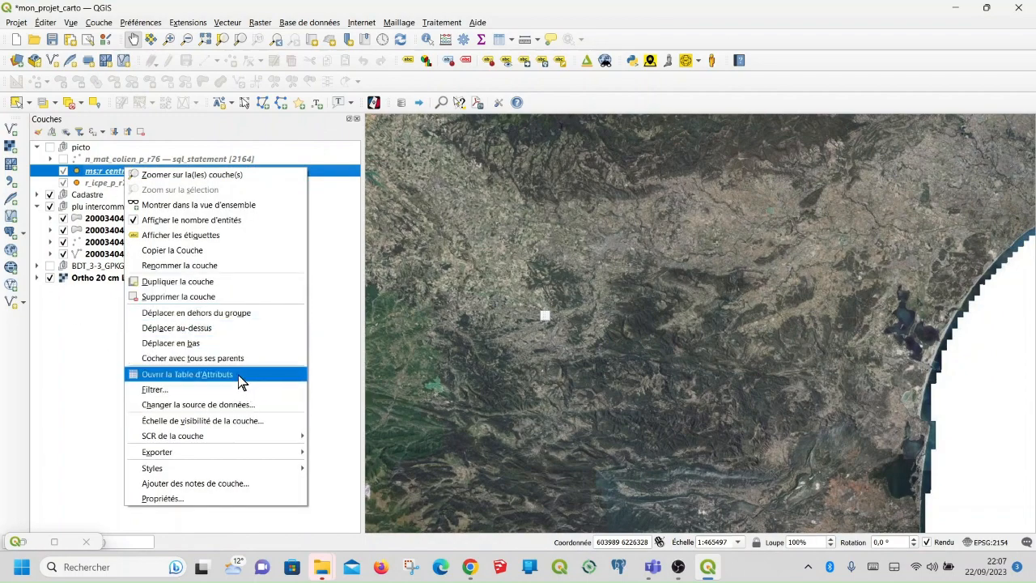
{"action": "left_click", "coordinate": [187, 374]}
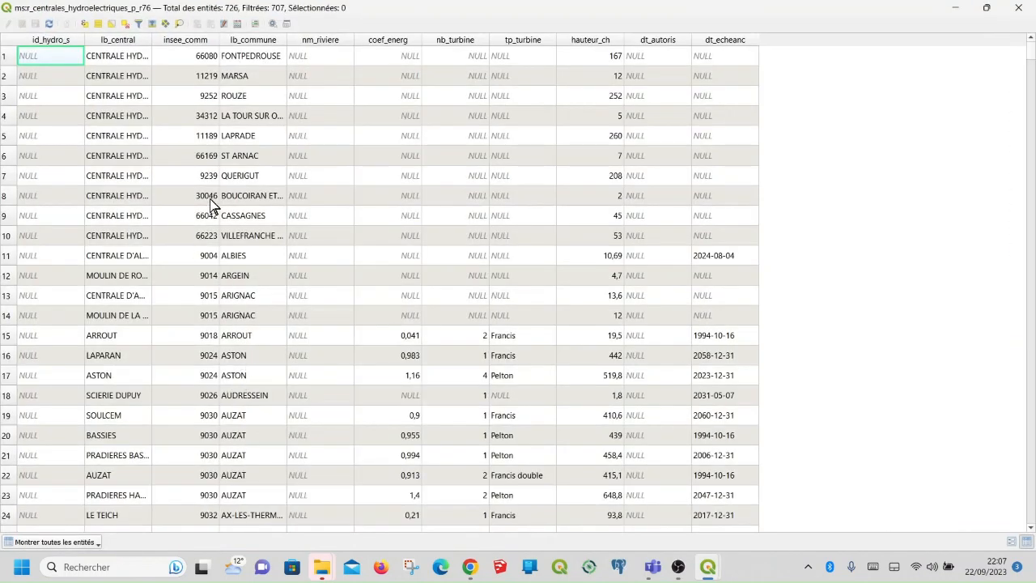
{"action": "left_click", "coordinate": [220, 152]}
{"action": "right_click", "coordinate": [219, 152]}
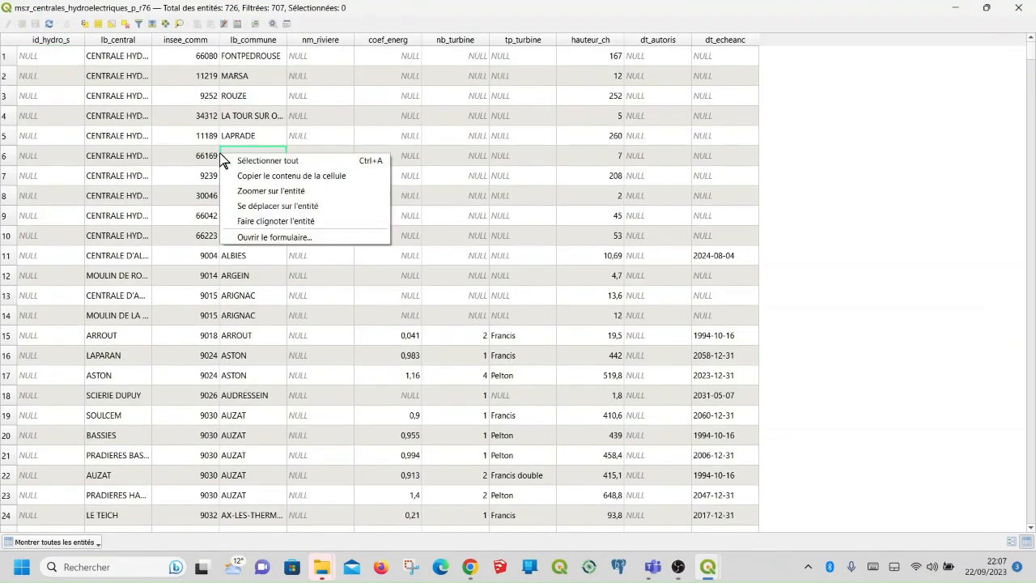
{"action": "left_click", "coordinate": [307, 190]}
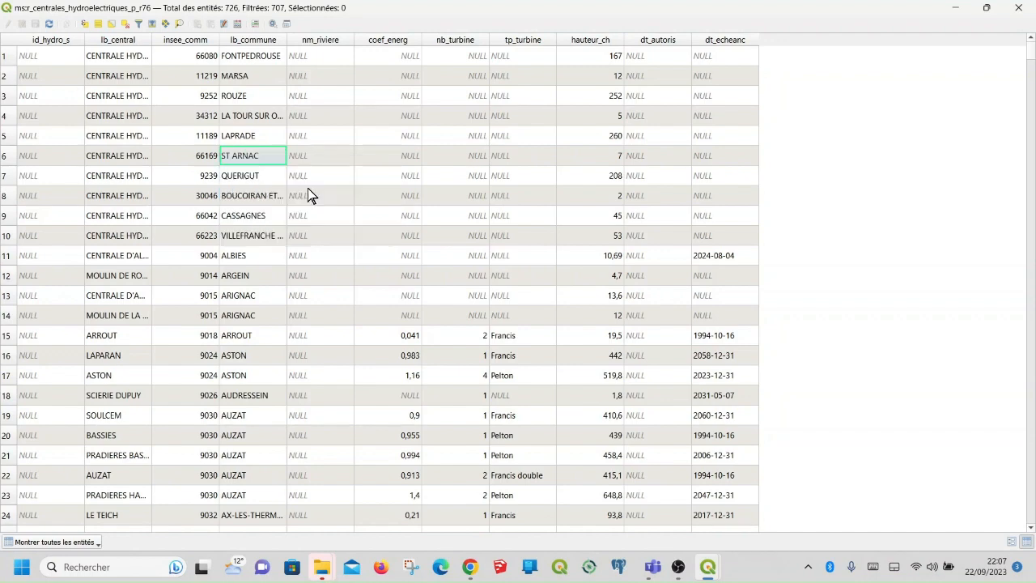
{"action": "left_click", "coordinate": [957, 9]}
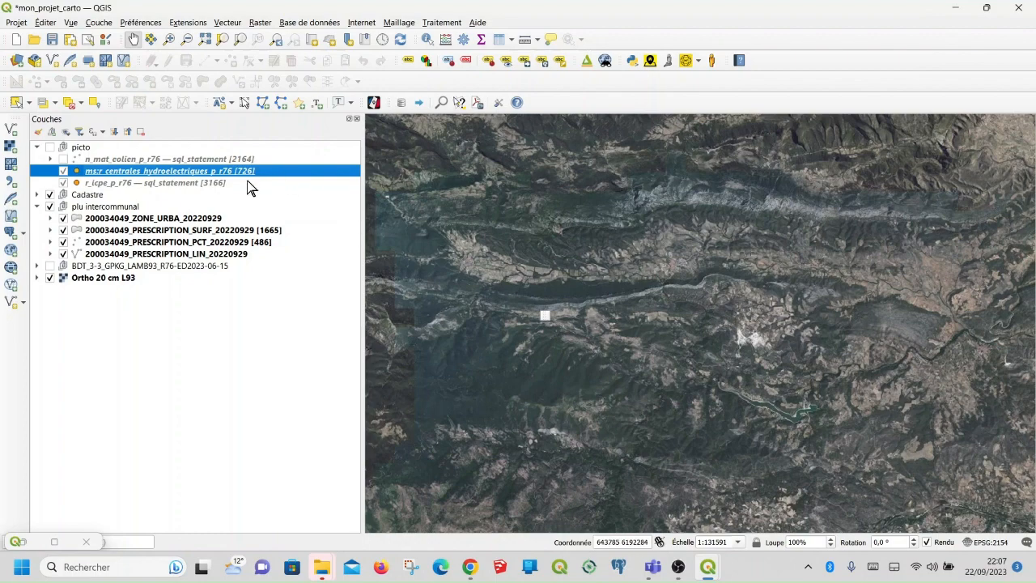
Step: Apply the "dot green" symbol with a size of 50 mm to the ms:r_centrales_hydroelectriques_p_r76 layer
{"action": "mouse_move", "coordinate": [249, 178]}
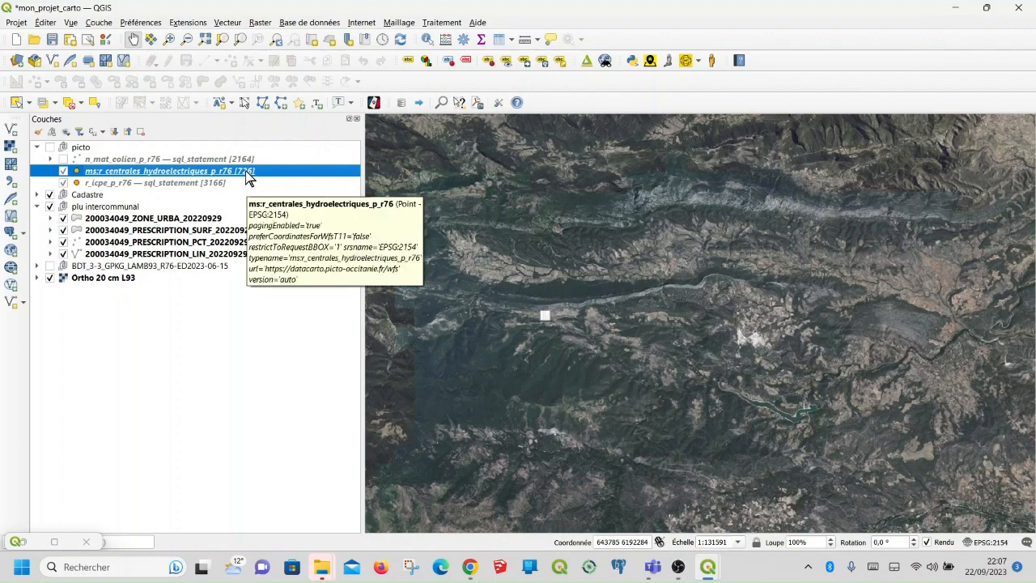
{"action": "right_click", "coordinate": [249, 178]}
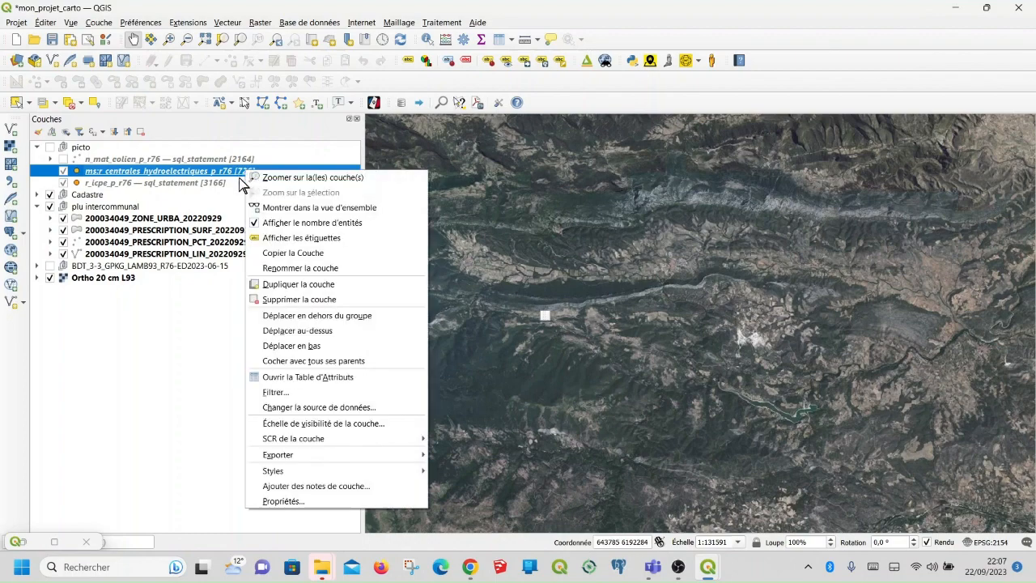
{"action": "left_click", "coordinate": [305, 502]}
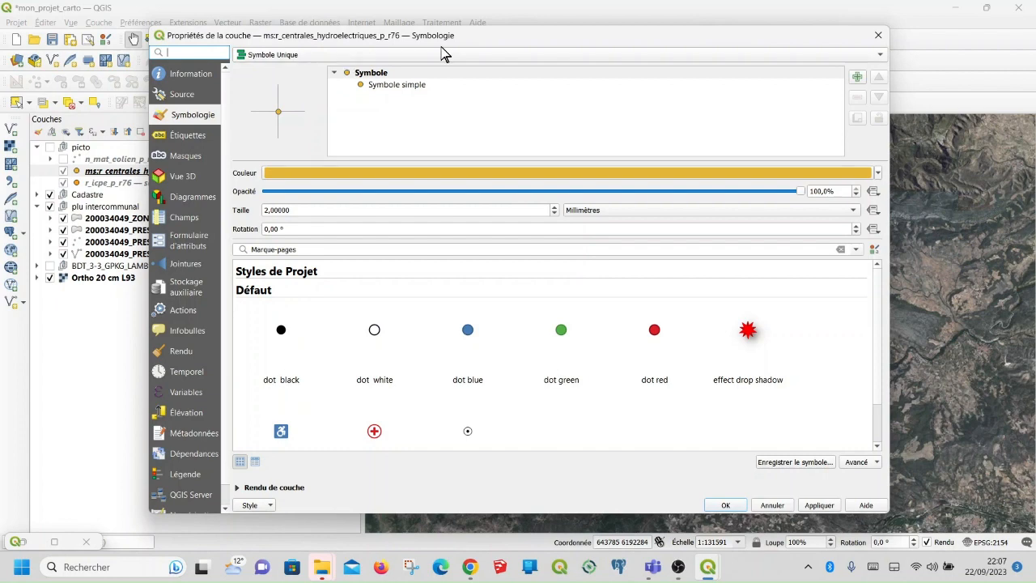
{"action": "left_click", "coordinate": [562, 334]}
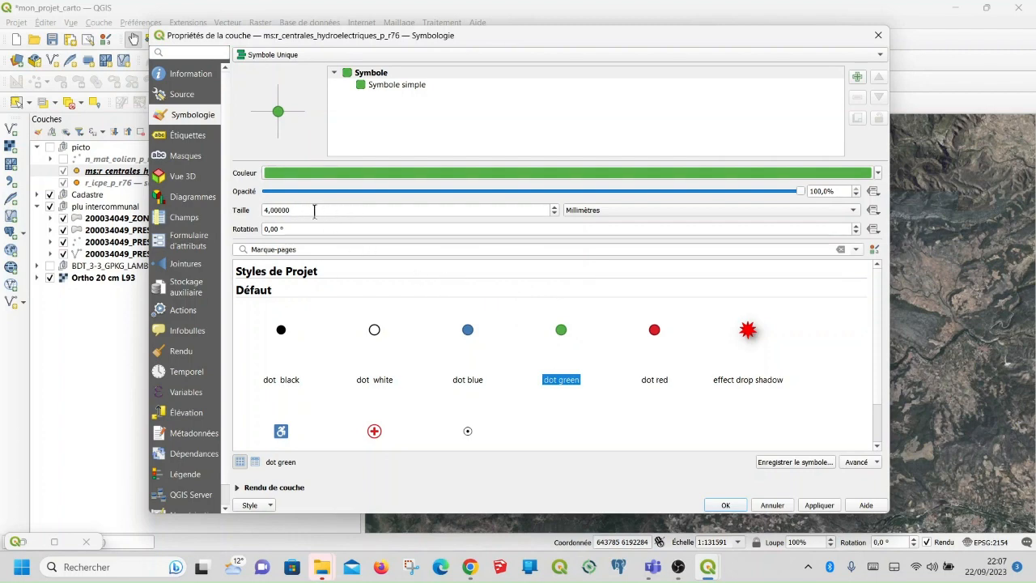
{"action": "left_click_drag", "start_coordinate": [299, 210], "coordinate": [252, 212]}
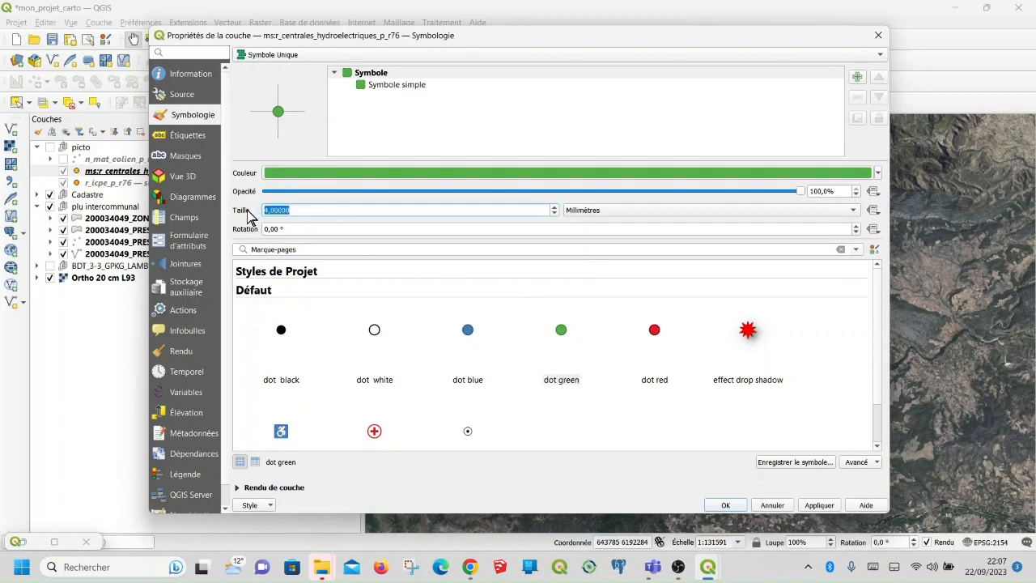
{"action": "type", "text": "50"}
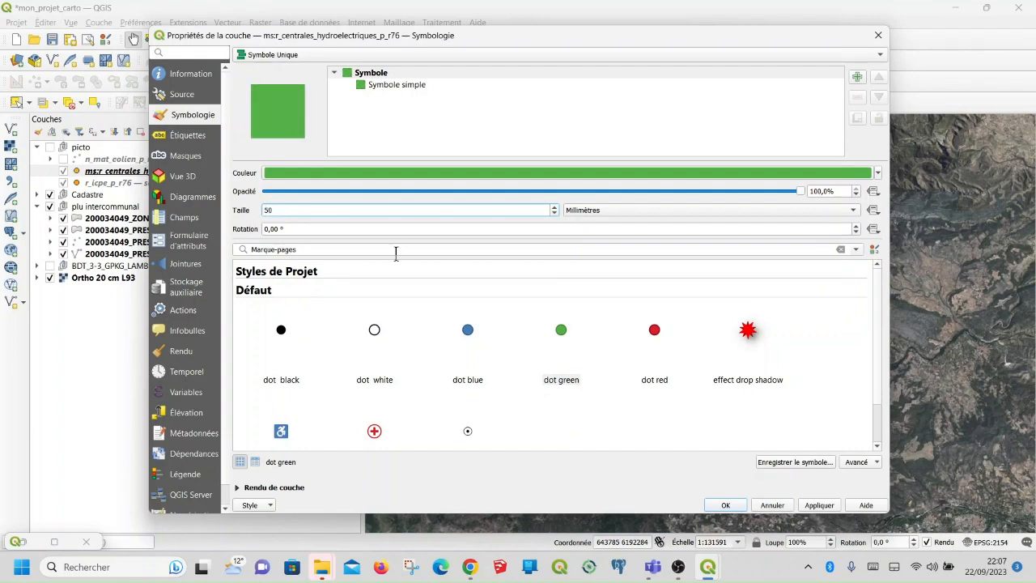
{"action": "left_click", "coordinate": [725, 504]}
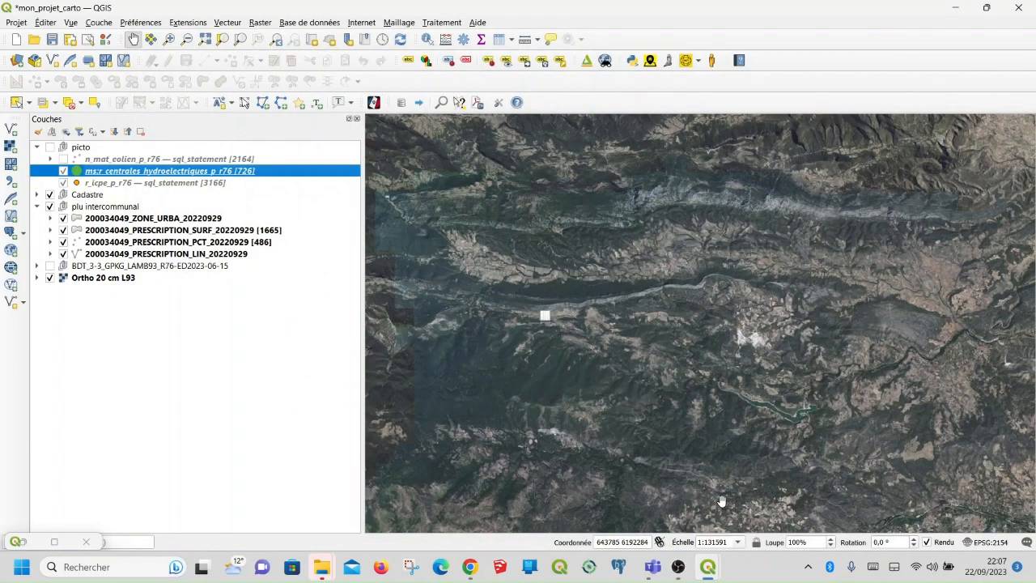
Step: Examine the map of southern France at several scales for the hydroelectric plant symbols
{"action": "scroll", "coordinate": [666, 390], "scroll_direction": "down", "scroll_amount": 2}
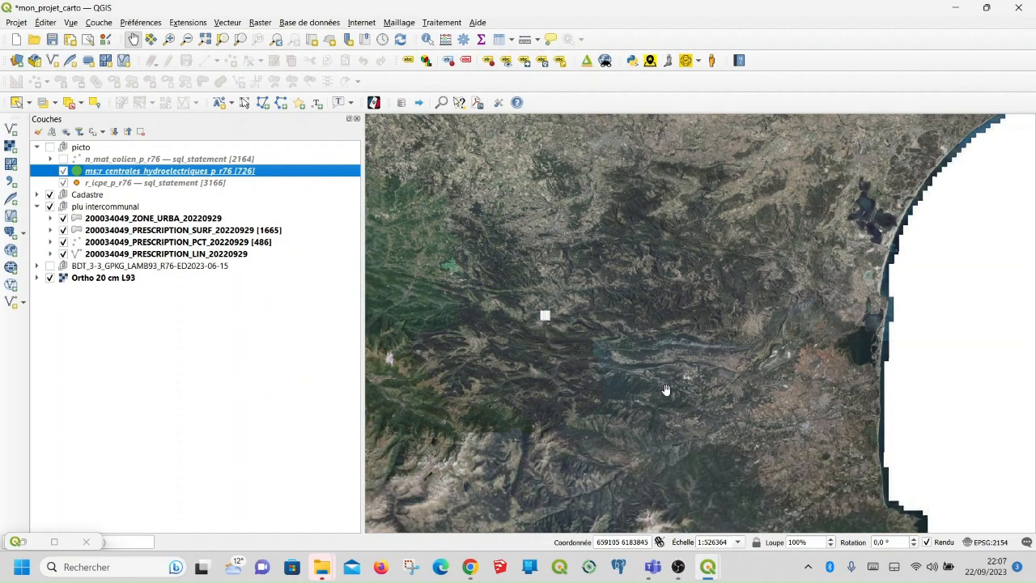
{"action": "scroll", "coordinate": [665, 390], "scroll_direction": "down", "scroll_amount": 2}
{"action": "scroll", "coordinate": [657, 318], "scroll_direction": "down", "scroll_amount": 1}
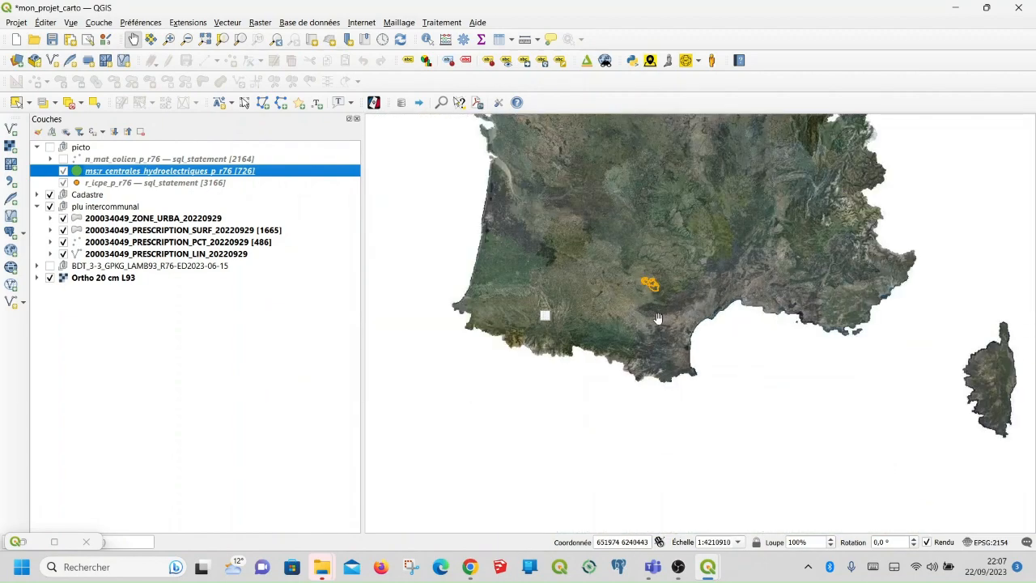
{"action": "scroll", "coordinate": [657, 318], "scroll_direction": "up", "scroll_amount": 3}
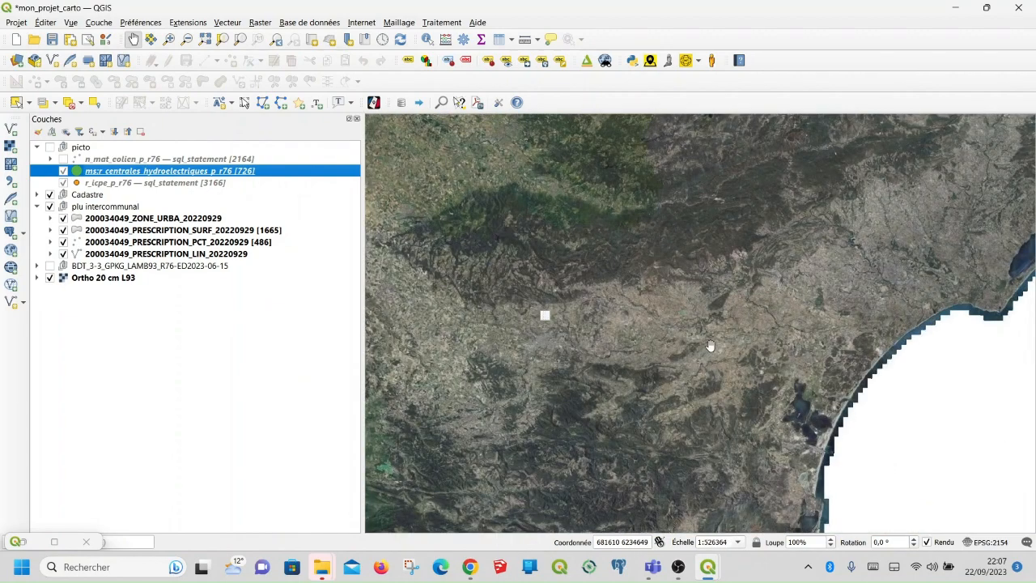
{"action": "scroll", "coordinate": [710, 346], "scroll_direction": "up", "scroll_amount": 1}
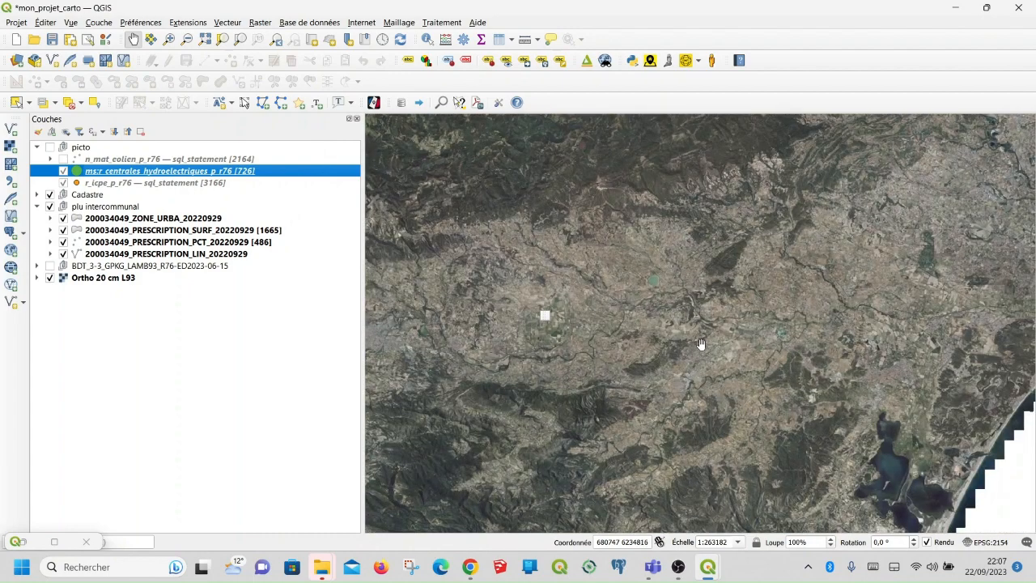
{"action": "scroll", "coordinate": [701, 343], "scroll_direction": "down", "scroll_amount": 1}
{"action": "scroll", "coordinate": [701, 344], "scroll_direction": "down", "scroll_amount": 1}
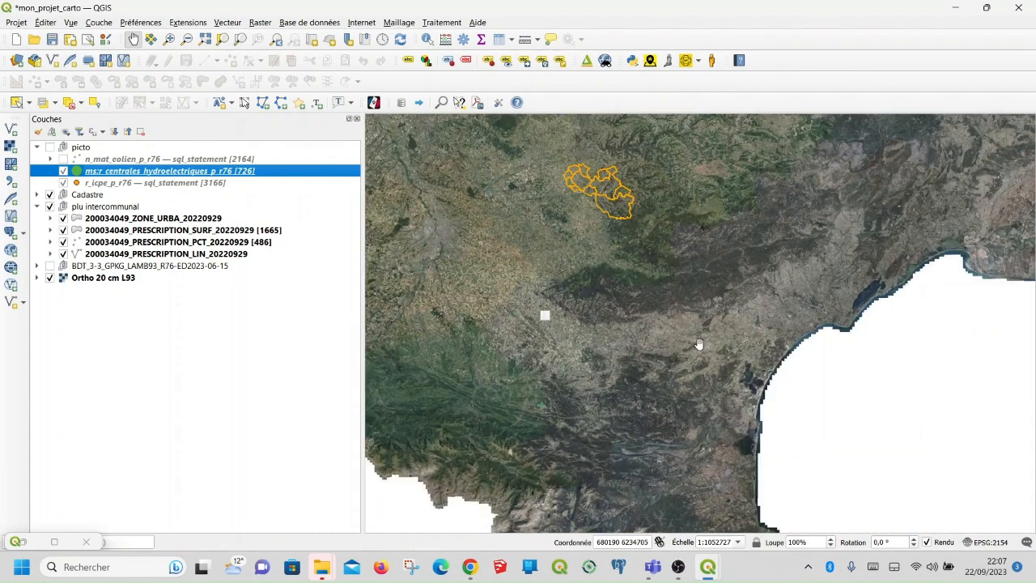
{"action": "scroll", "coordinate": [699, 344], "scroll_direction": "down", "scroll_amount": 1}
{"action": "scroll", "coordinate": [698, 344], "scroll_direction": "up", "scroll_amount": 1}
{"action": "scroll", "coordinate": [697, 344], "scroll_direction": "down", "scroll_amount": 2}
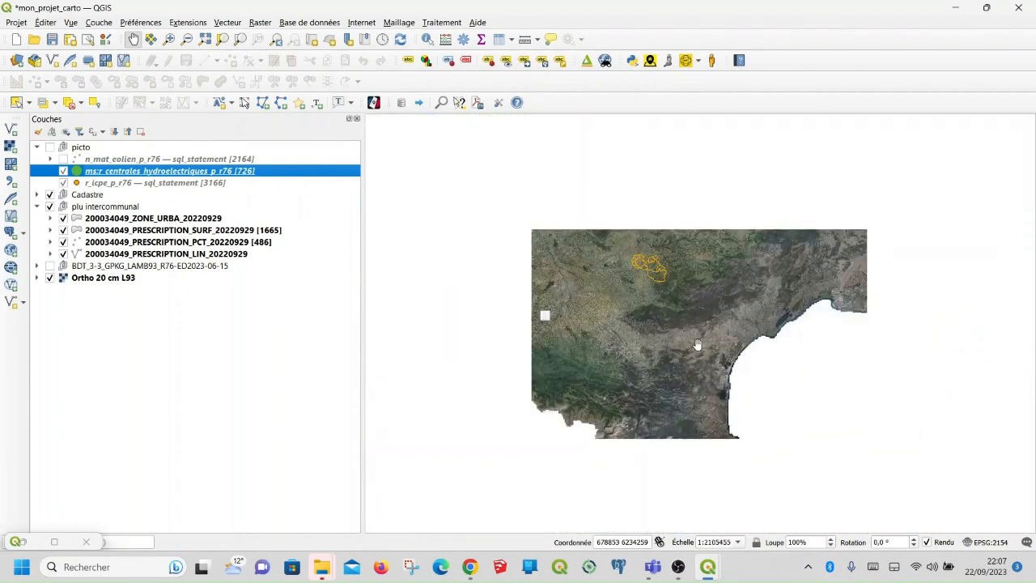
{"action": "scroll", "coordinate": [696, 343], "scroll_direction": "up", "scroll_amount": 1}
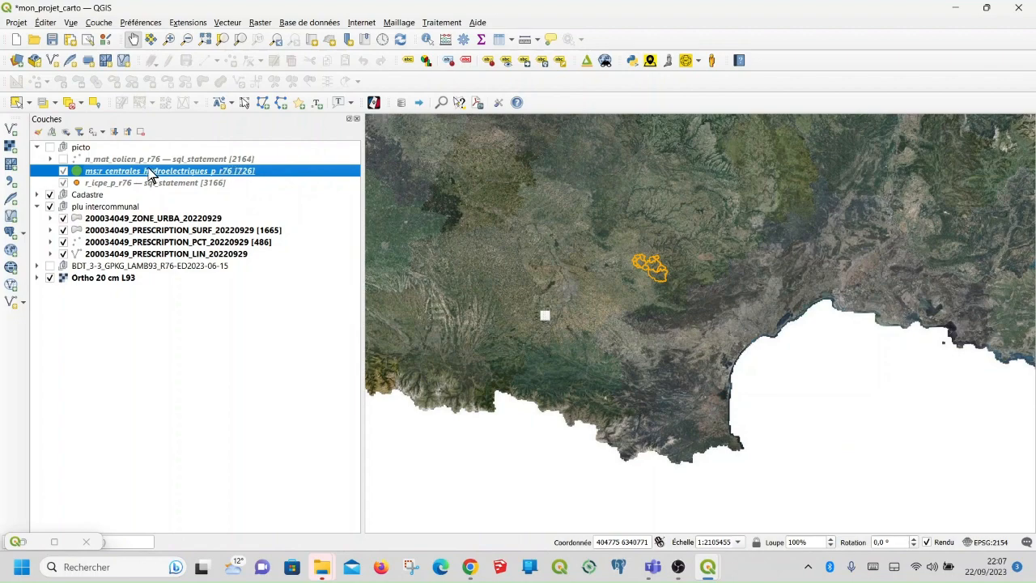
Step: Make the picto layer group visible and set the hydroelectric plant symbol size to 4 mm
{"action": "left_click", "coordinate": [49, 149]}
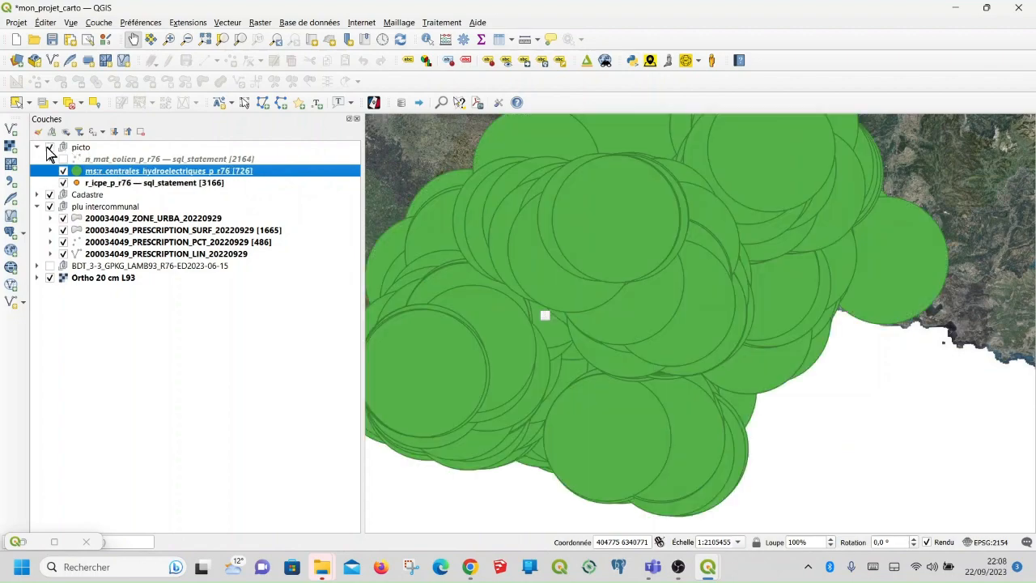
{"action": "right_click", "coordinate": [240, 177]}
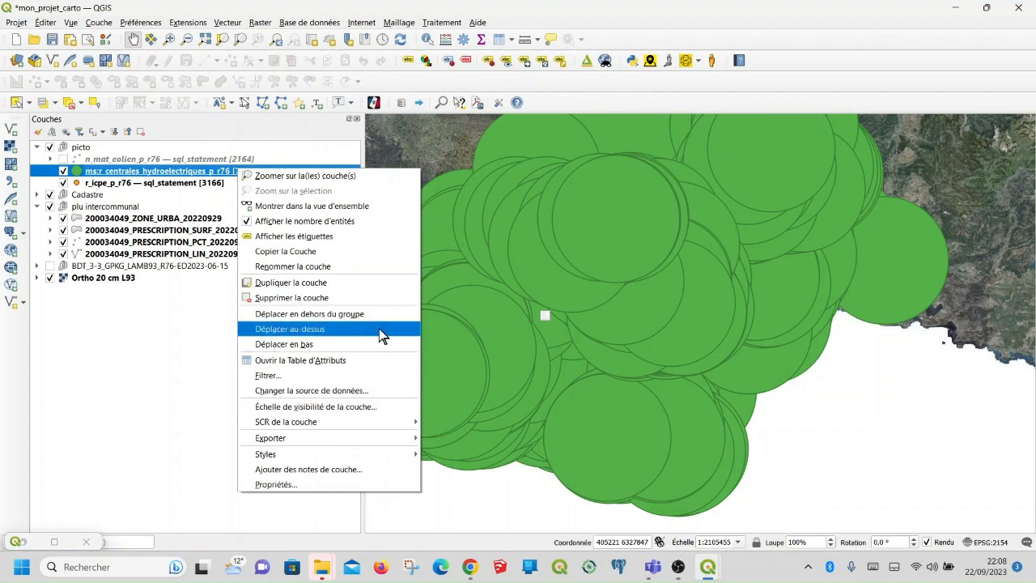
{"action": "left_click", "coordinate": [309, 486]}
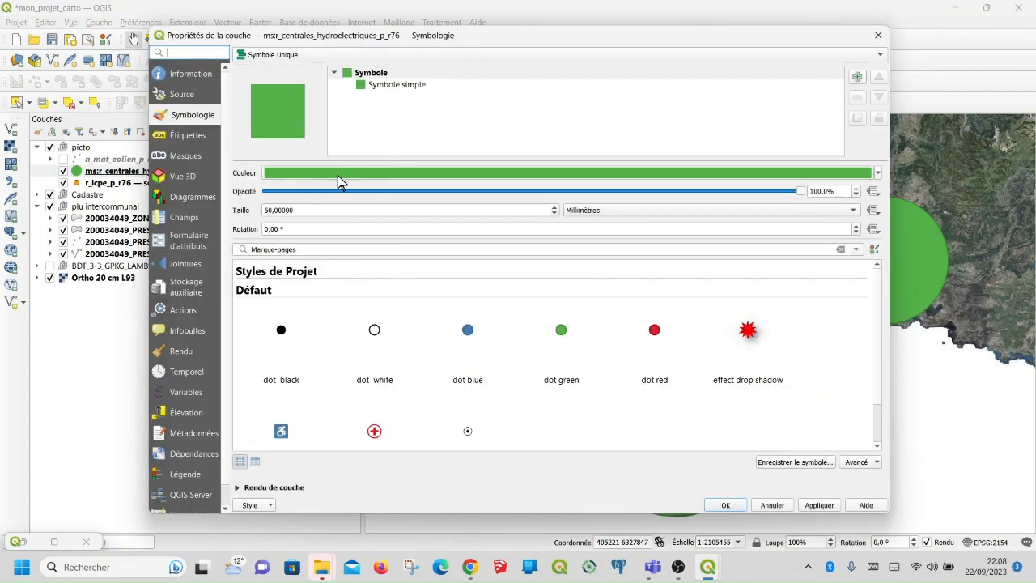
{"action": "left_click_drag", "start_coordinate": [308, 209], "coordinate": [268, 205]}
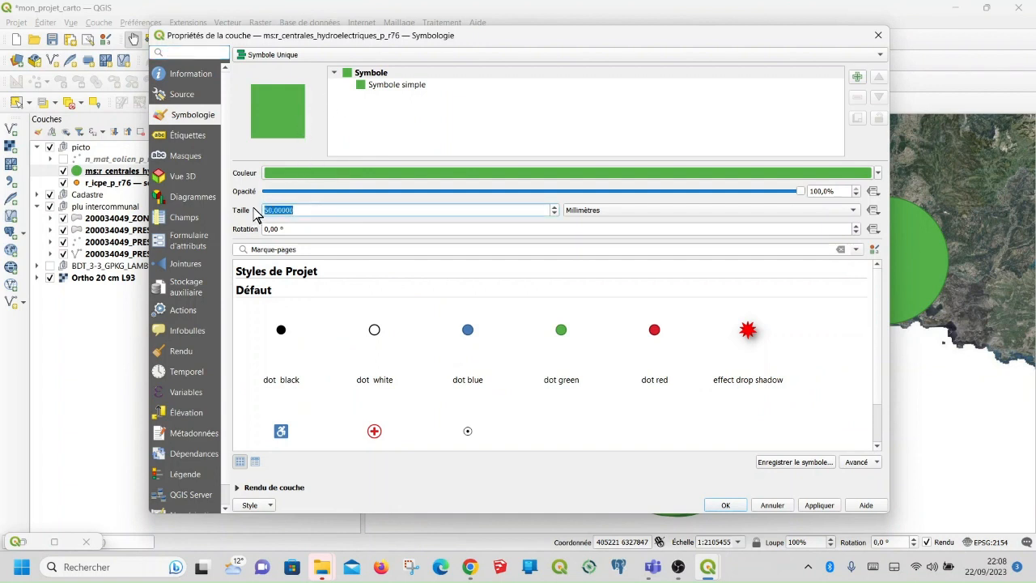
{"action": "type", "text": "4"}
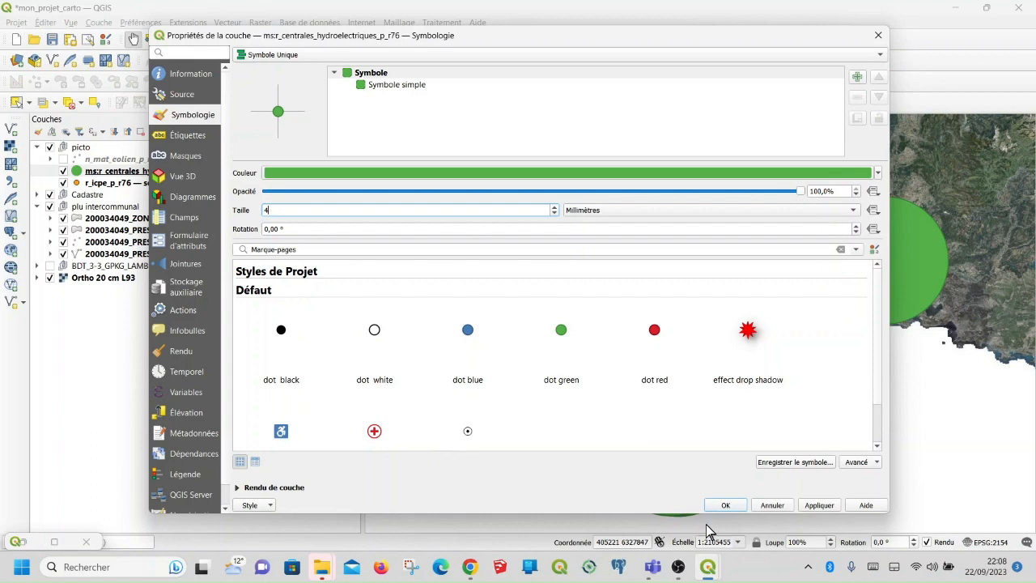
{"action": "left_click", "coordinate": [726, 505]}
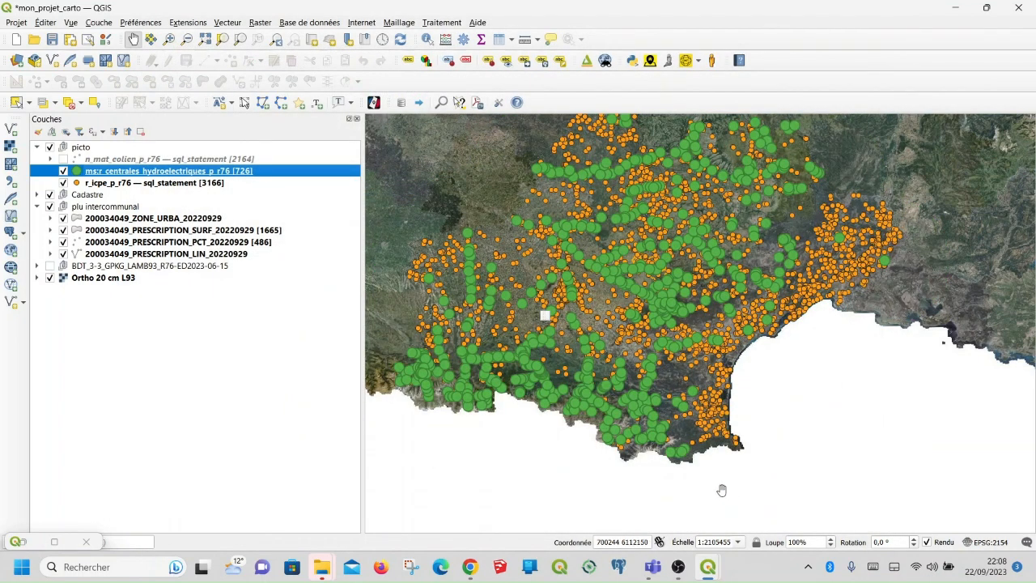
Step: Set the symbol size of the ms:r_centrales_hydroelectriques_p_r76 layer to 2 mm
{"action": "right_click", "coordinate": [266, 173]}
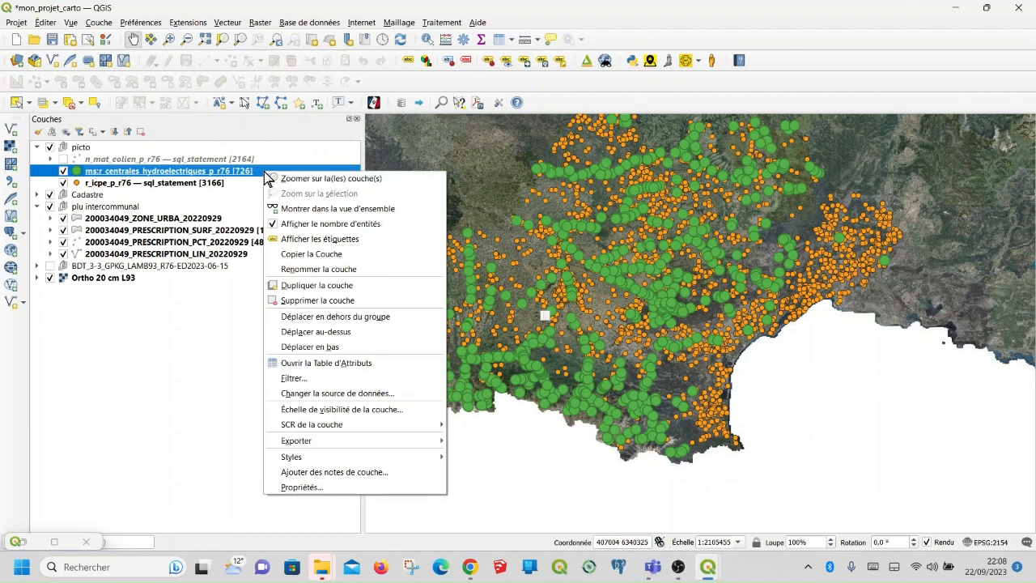
{"action": "left_click", "coordinate": [331, 487]}
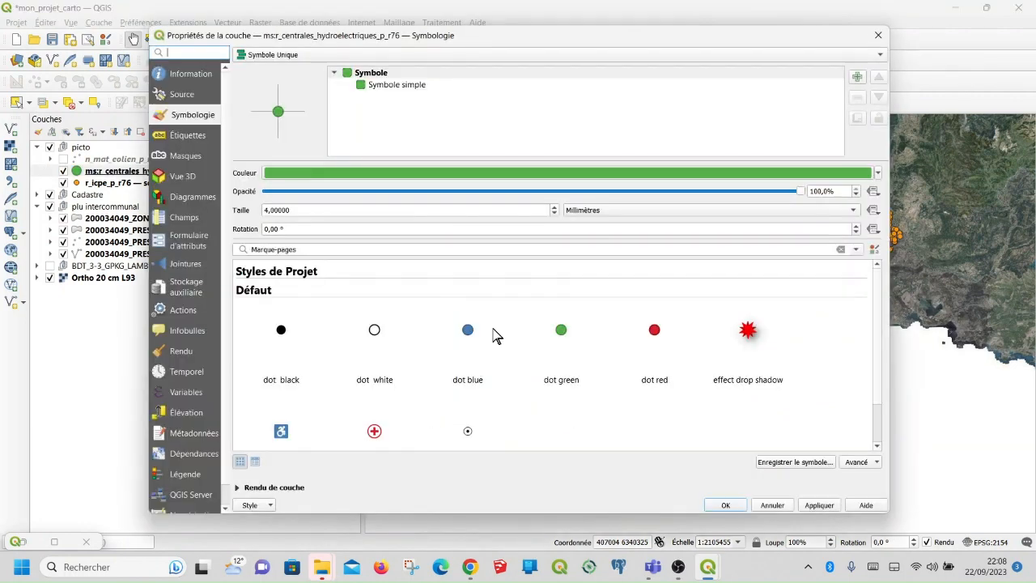
{"action": "left_click_drag", "start_coordinate": [305, 210], "coordinate": [246, 215]}
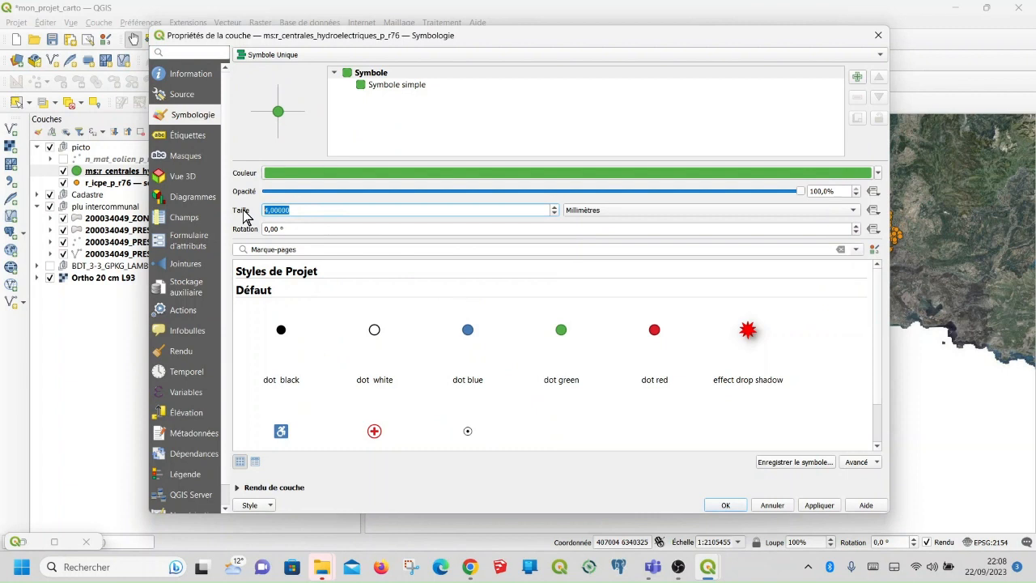
{"action": "type", "text": "2"}
{"action": "key", "text": "Return"}
{"action": "left_click", "coordinate": [726, 505]}
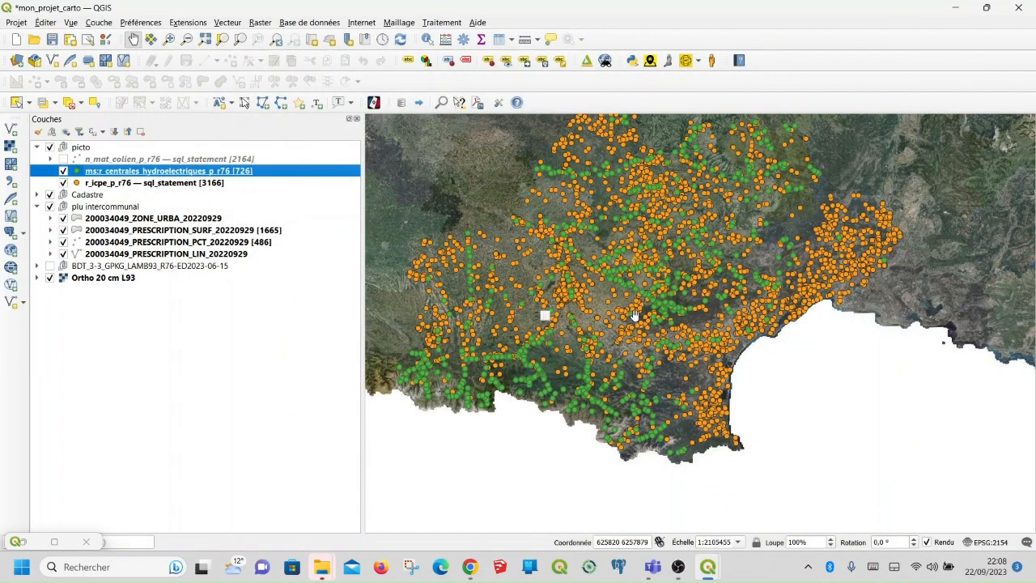
Step: Inspect the hydroelectric plants on the map up close and review the layer's symbology properties without changing them
{"action": "scroll", "coordinate": [613, 381], "scroll_direction": "up", "scroll_amount": 1}
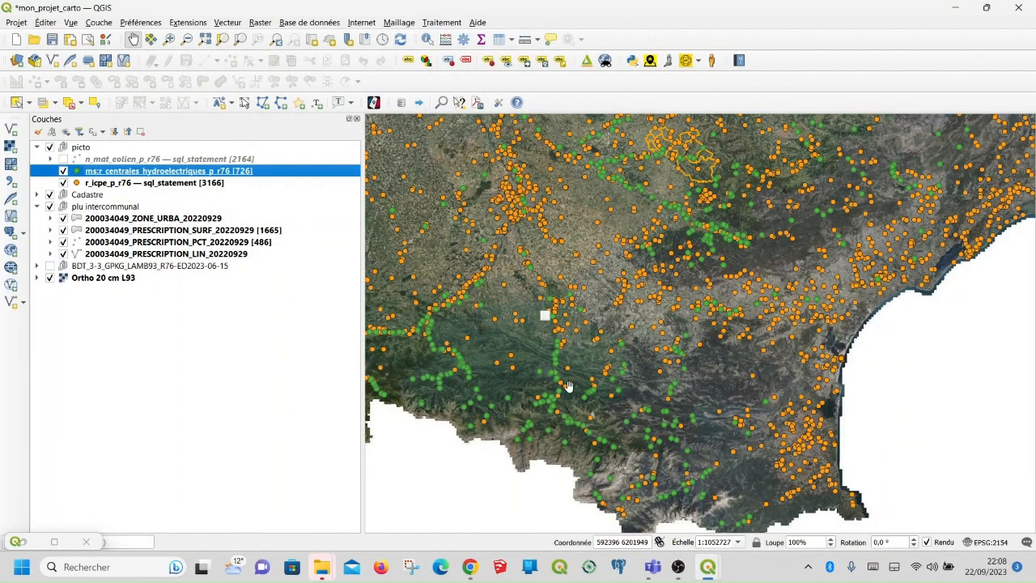
{"action": "scroll", "coordinate": [567, 387], "scroll_direction": "up", "scroll_amount": 2}
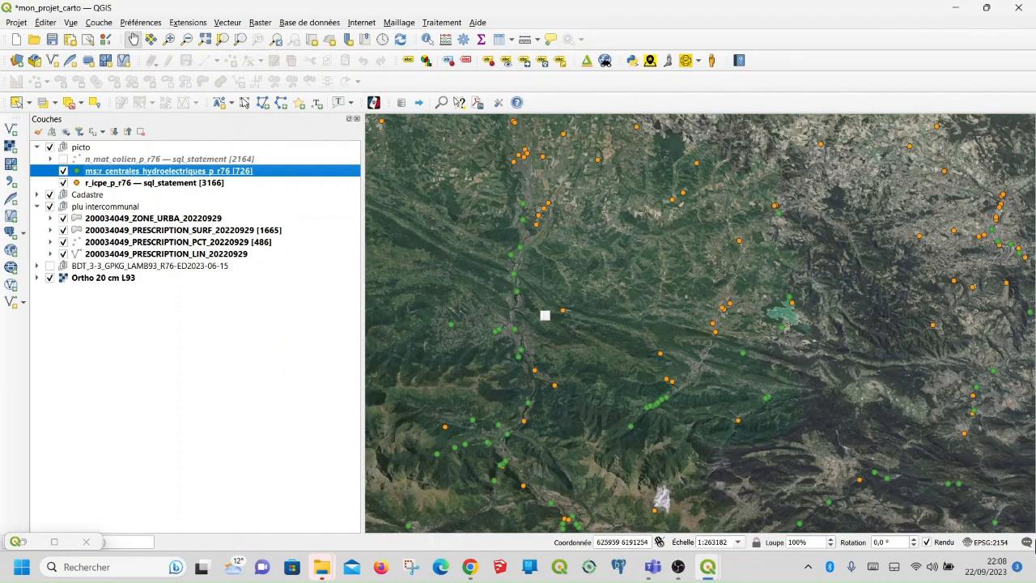
{"action": "right_click", "coordinate": [276, 176]}
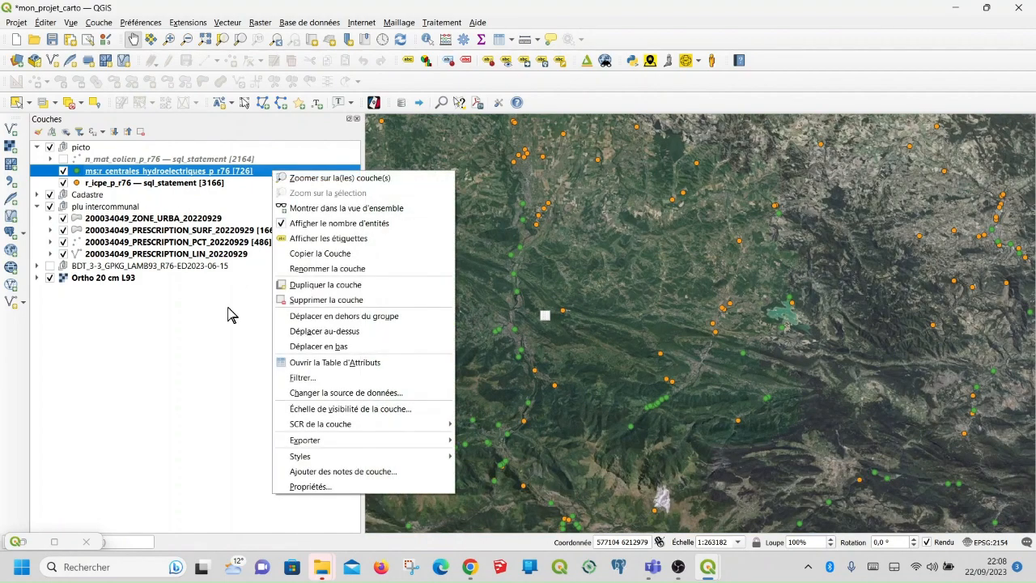
{"action": "left_click", "coordinate": [326, 489]}
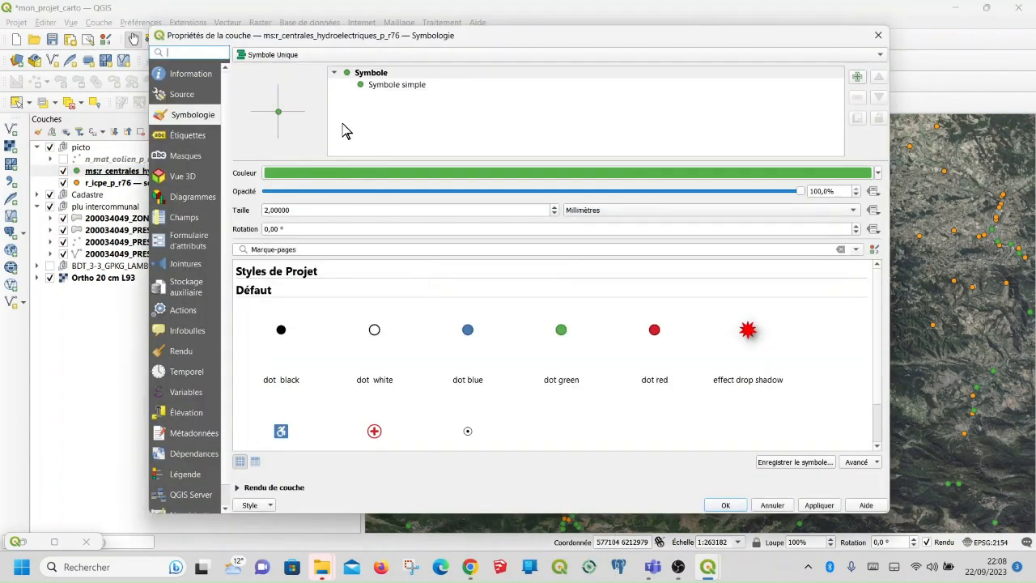
{"action": "left_click", "coordinate": [878, 34]}
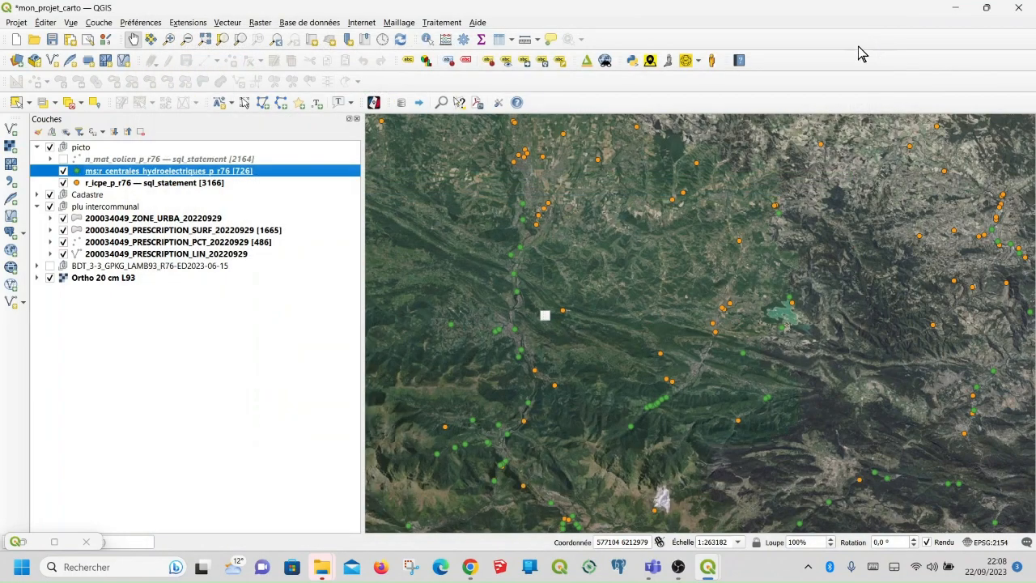
{"action": "right_click", "coordinate": [183, 173]}
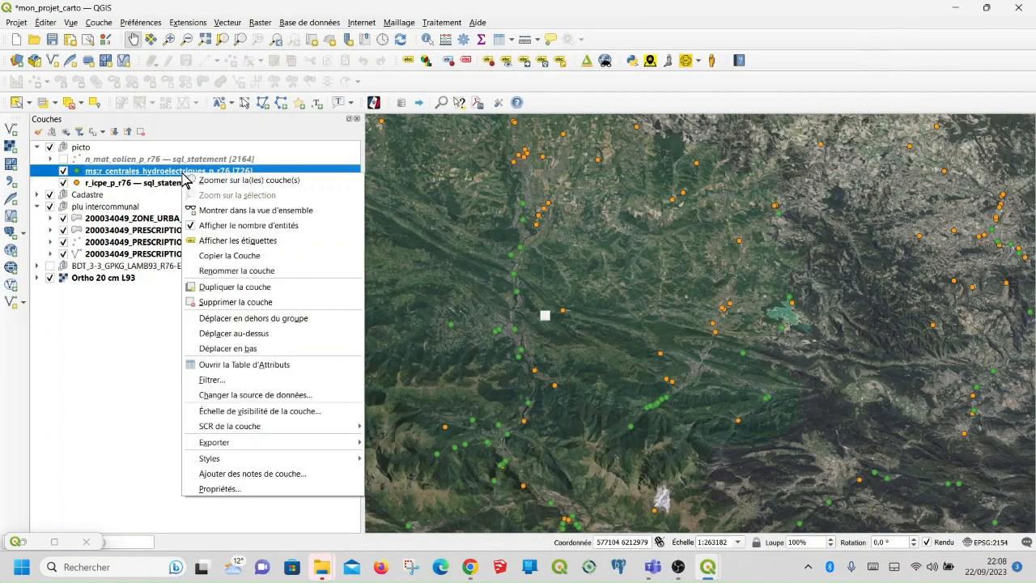
{"action": "left_click", "coordinate": [223, 489]}
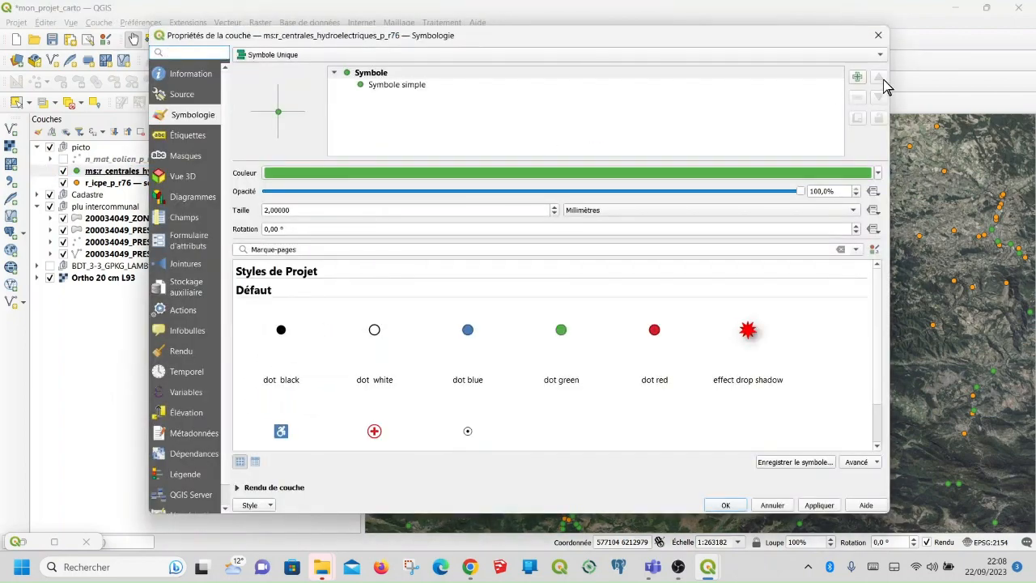
{"action": "left_click", "coordinate": [878, 36]}
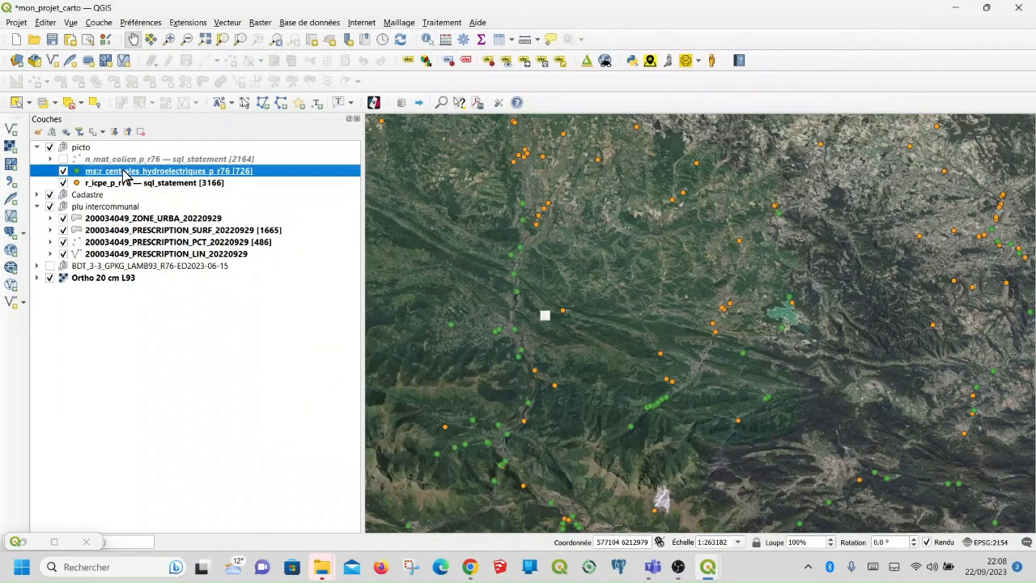
Step: Open the attribute table of ms:r_centrales_hydroelectriques_p_r76, read through the plant records by commune, river and turbine type, and close it
{"action": "right_click", "coordinate": [124, 173]}
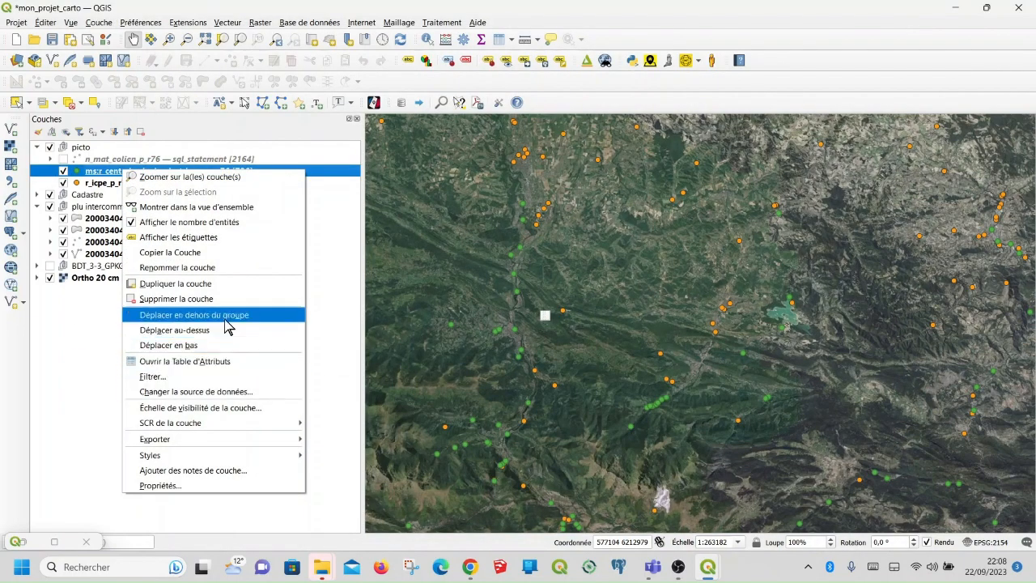
{"action": "left_click", "coordinate": [235, 362]}
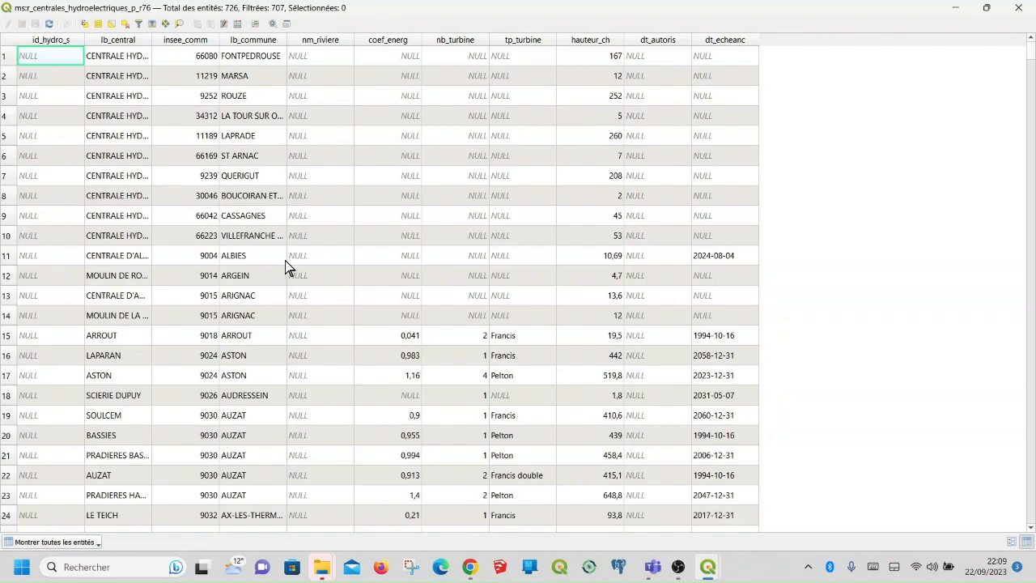
{"action": "scroll", "coordinate": [316, 275], "scroll_direction": "down", "scroll_amount": 3}
{"action": "scroll", "coordinate": [305, 262], "scroll_direction": "down", "scroll_amount": 9}
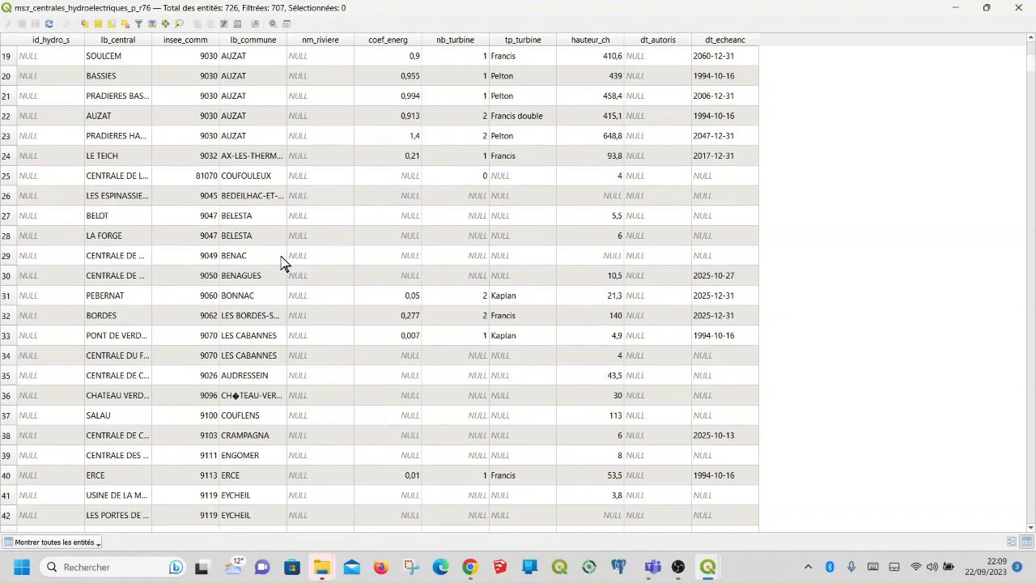
{"action": "scroll", "coordinate": [272, 261], "scroll_direction": "down", "scroll_amount": 12}
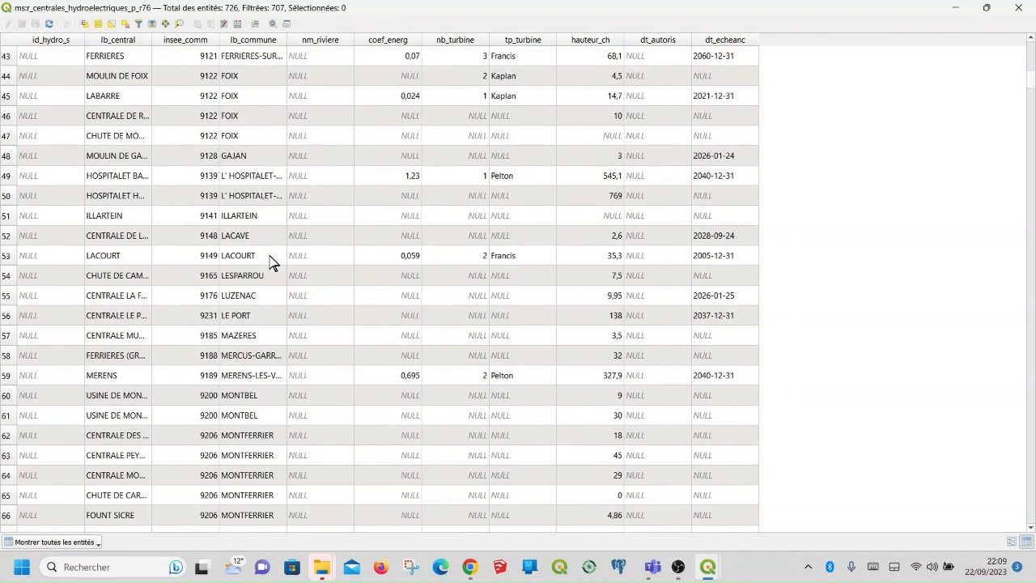
{"action": "scroll", "coordinate": [272, 261], "scroll_direction": "down", "scroll_amount": 7}
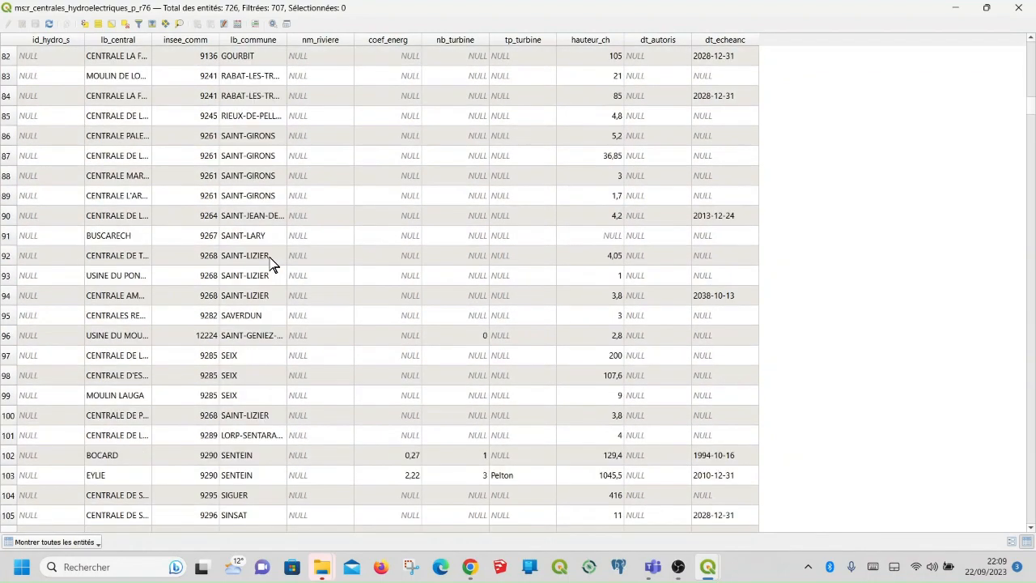
{"action": "scroll", "coordinate": [272, 261], "scroll_direction": "down", "scroll_amount": 10}
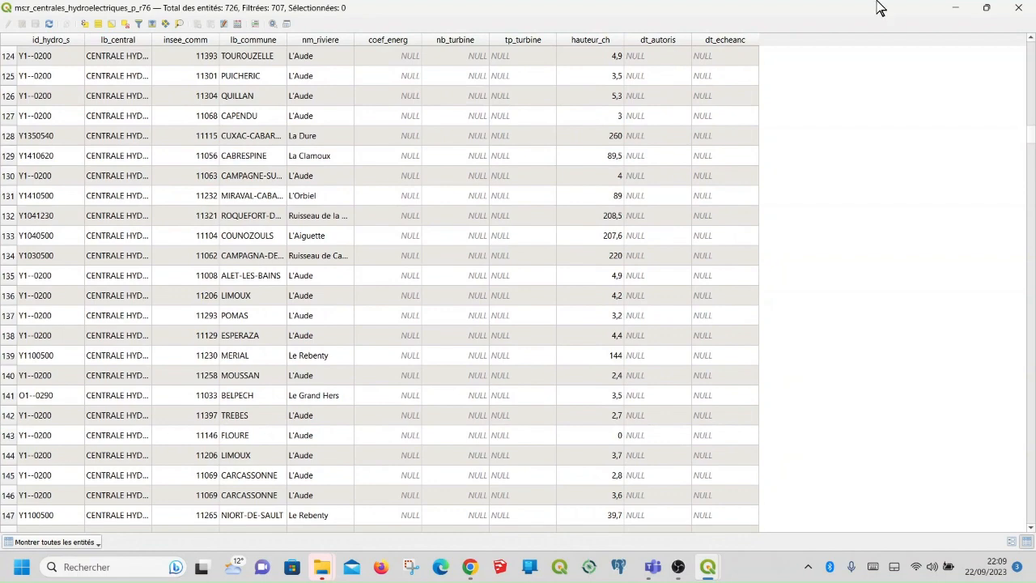
{"action": "left_click", "coordinate": [1019, 8]}
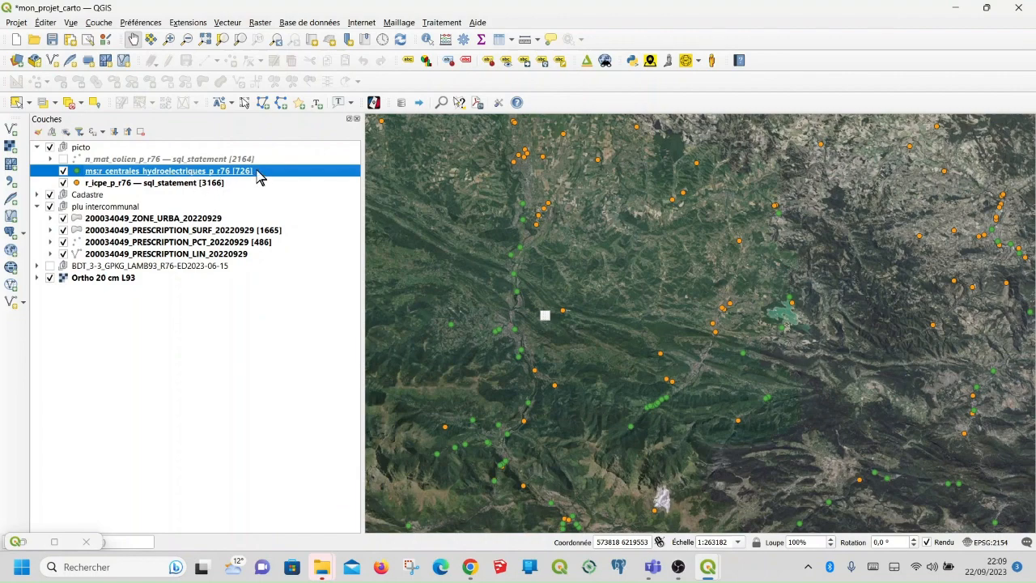
Step: Start exporting the features of the ms:r_centrales_hydroelectriques_p_r76 layer and choose GeoJSON as the output format
{"action": "mouse_move", "coordinate": [259, 178]}
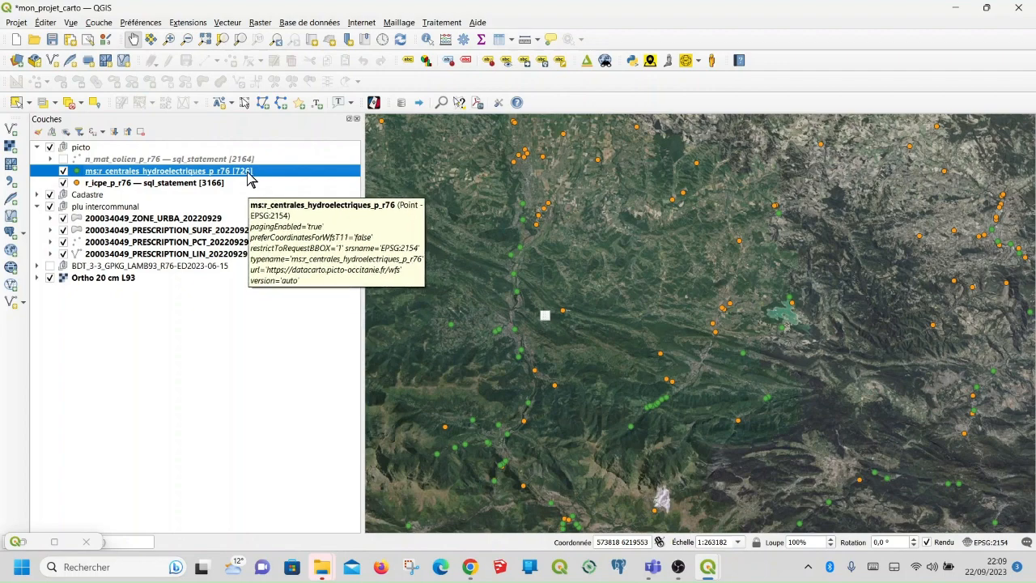
{"action": "right_click", "coordinate": [249, 178]}
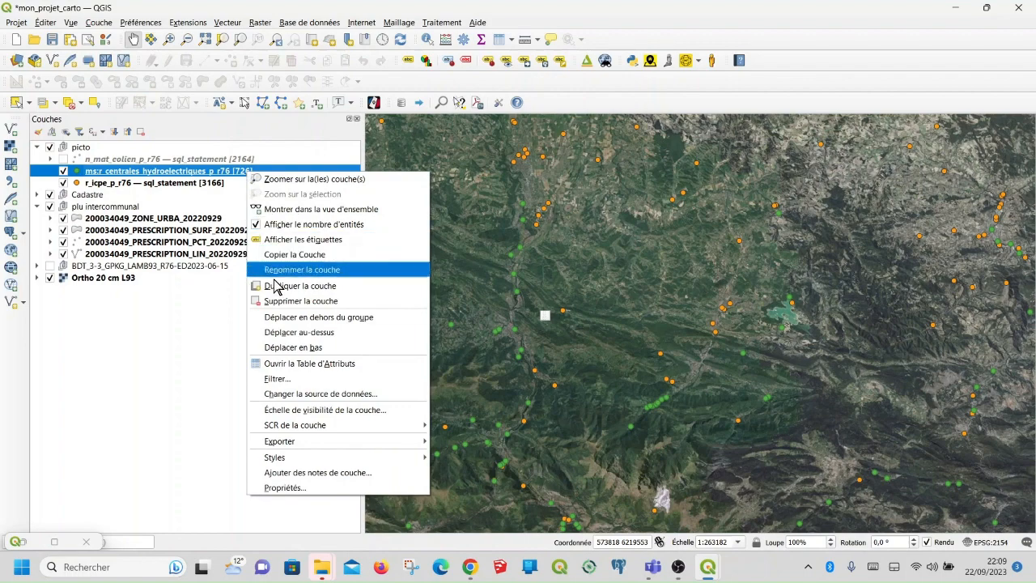
{"action": "mouse_move", "coordinate": [312, 462]}
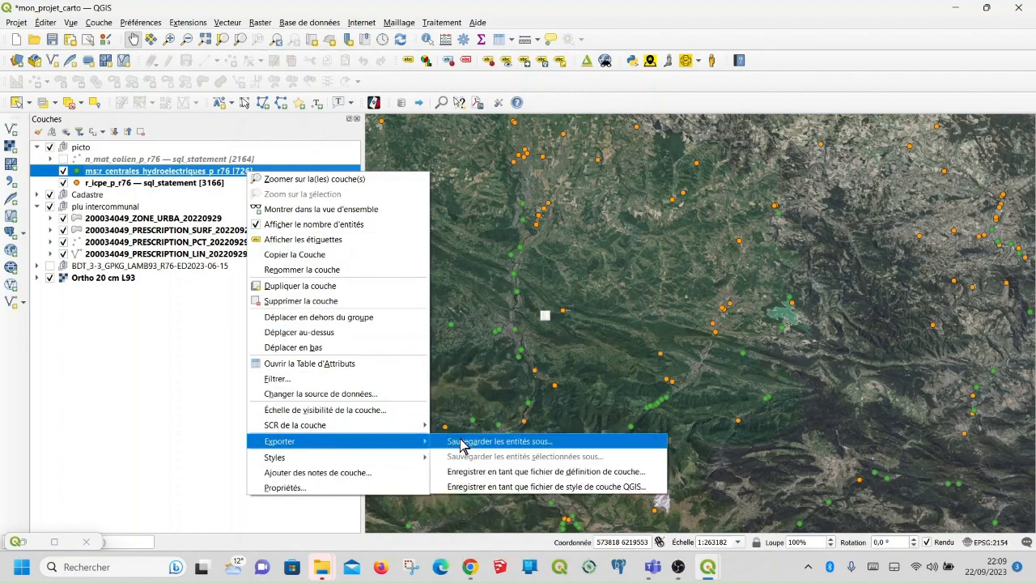
{"action": "left_click", "coordinate": [463, 443]}
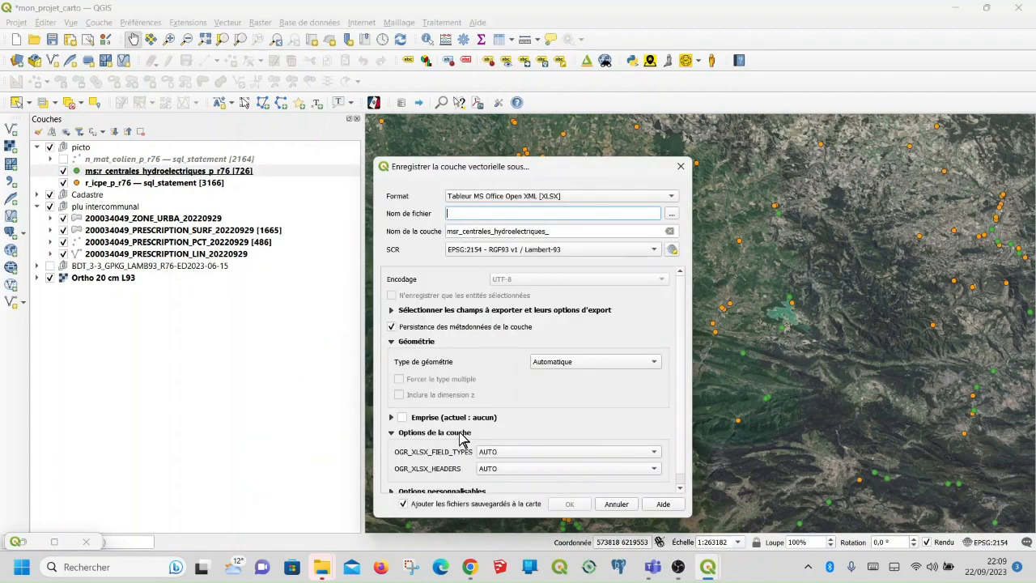
{"action": "left_click", "coordinate": [674, 197]}
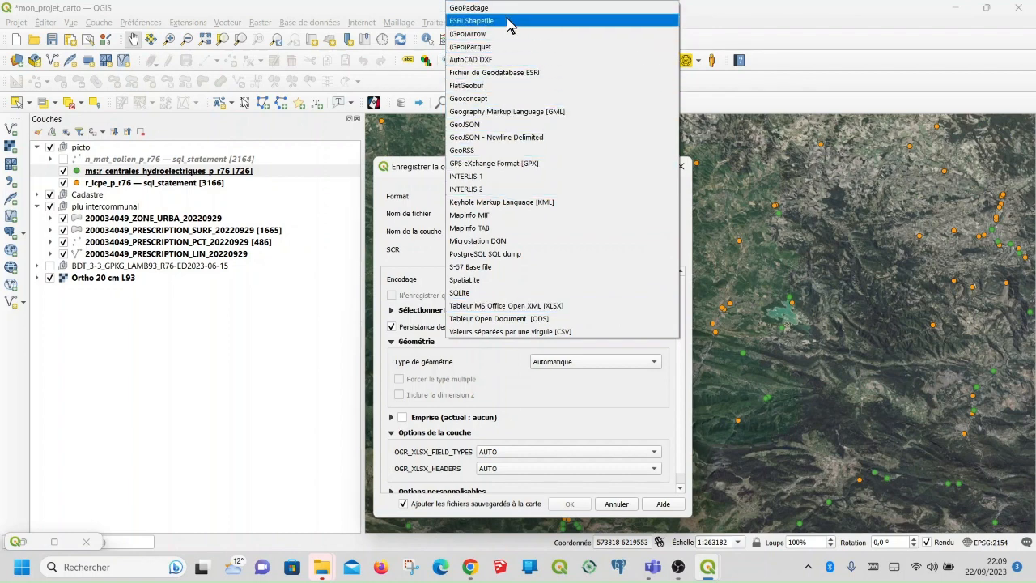
{"action": "left_click", "coordinate": [496, 130]}
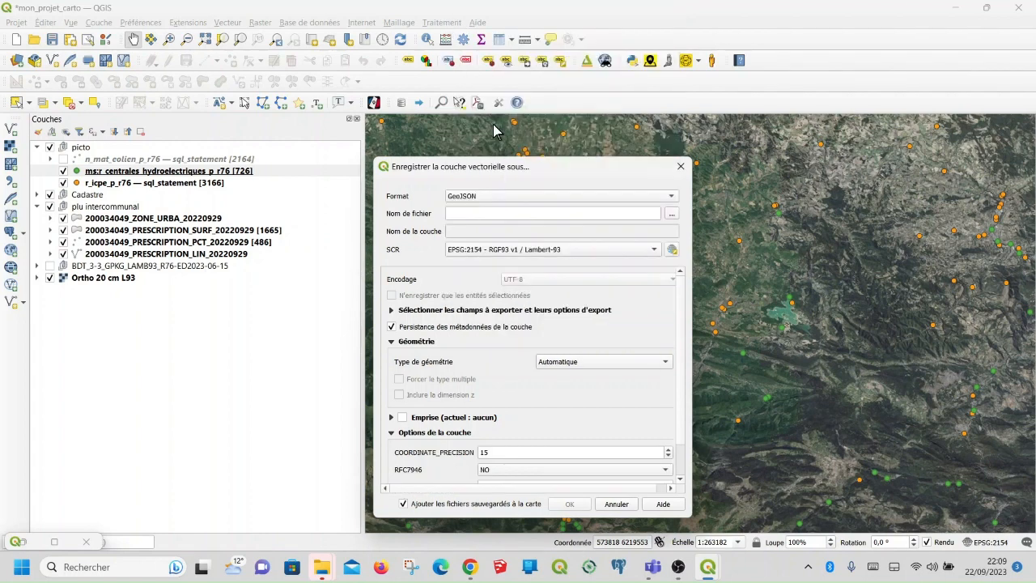
Step: Browse for the export destination and open the tuto_qgis_acemip folder in the personal OneDrive
{"action": "left_click", "coordinate": [672, 214]}
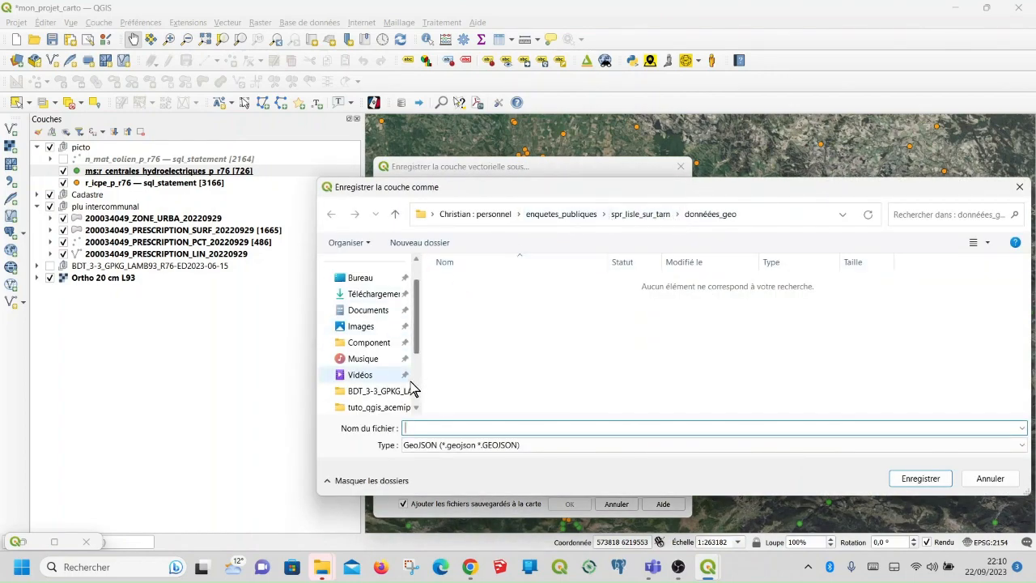
{"action": "scroll", "coordinate": [409, 381], "scroll_direction": "up", "scroll_amount": 1}
{"action": "left_click", "coordinate": [361, 279]}
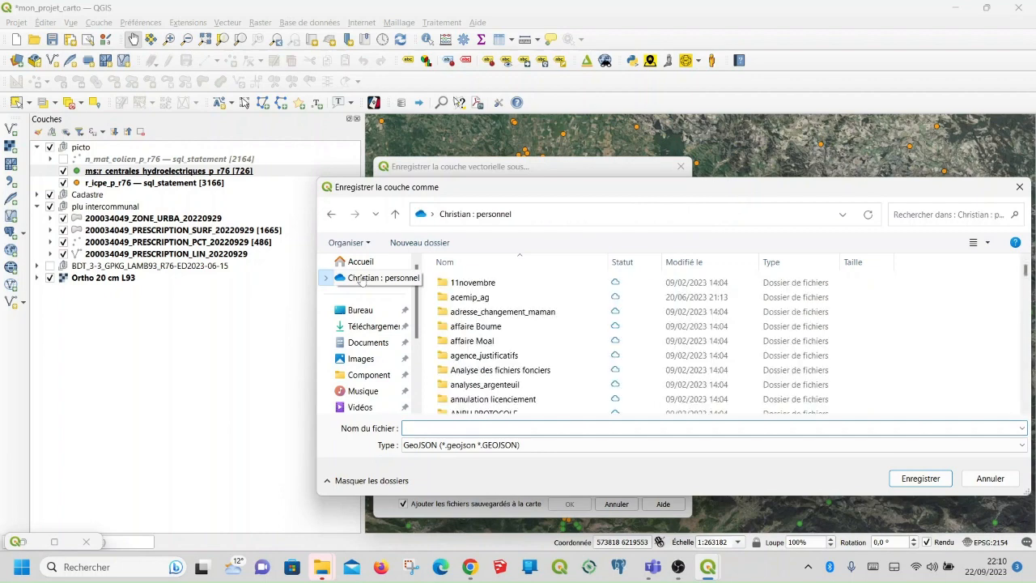
{"action": "scroll", "coordinate": [497, 340], "scroll_direction": "down", "scroll_amount": 10}
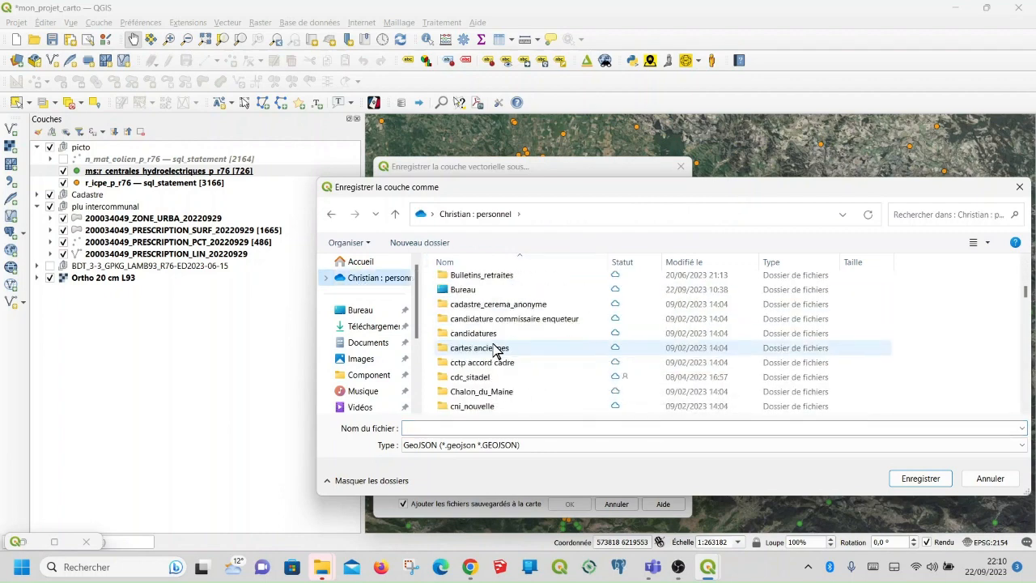
{"action": "scroll", "coordinate": [497, 350], "scroll_direction": "down", "scroll_amount": 10}
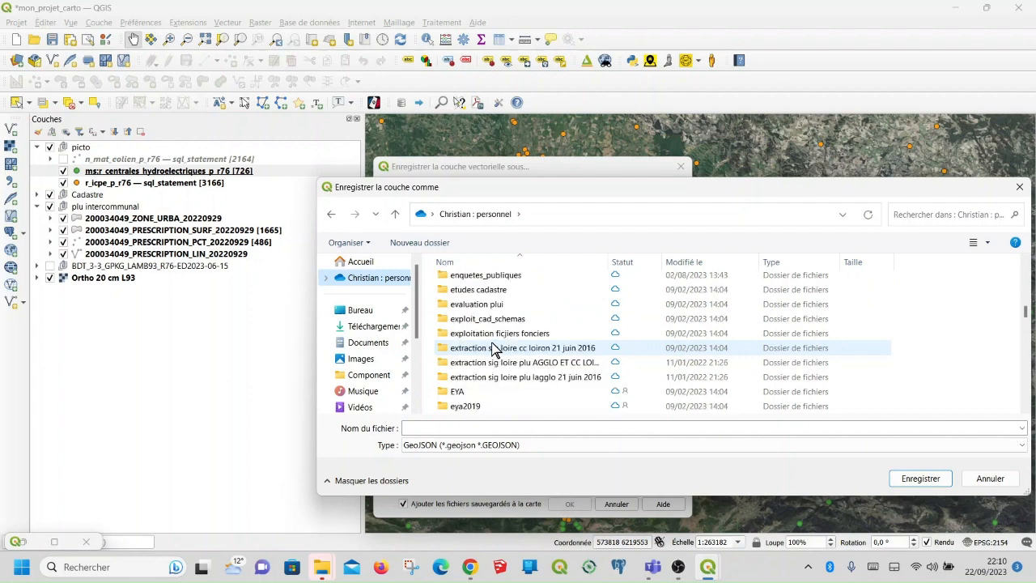
{"action": "scroll", "coordinate": [496, 350], "scroll_direction": "down", "scroll_amount": 5}
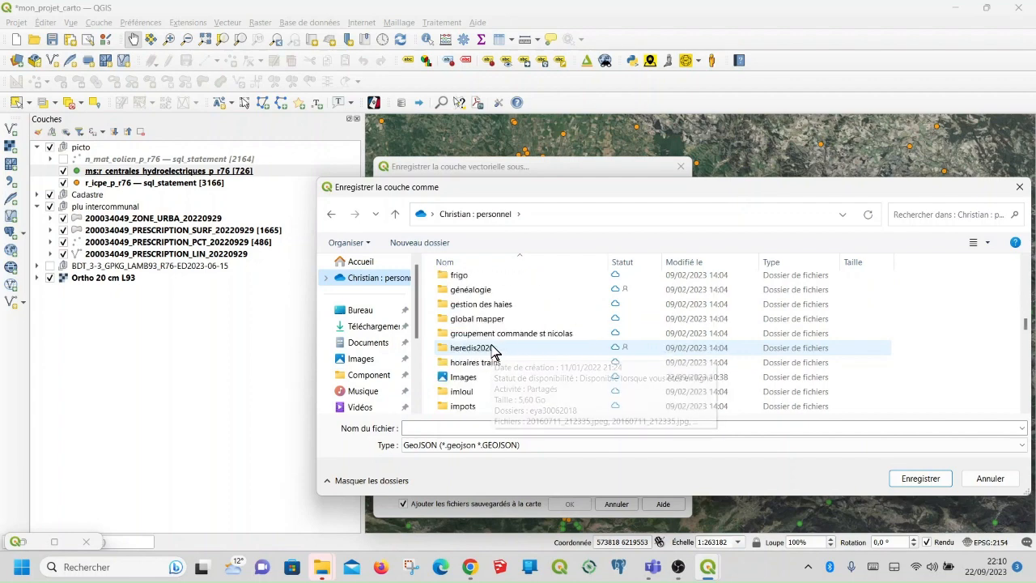
{"action": "scroll", "coordinate": [495, 350], "scroll_direction": "down", "scroll_amount": 10}
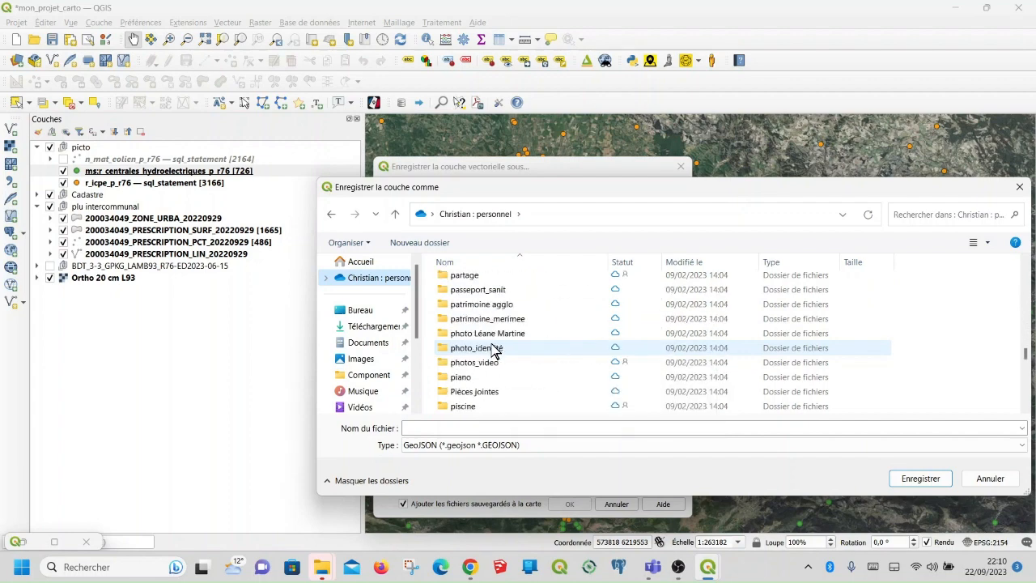
{"action": "scroll", "coordinate": [495, 350], "scroll_direction": "down", "scroll_amount": 8}
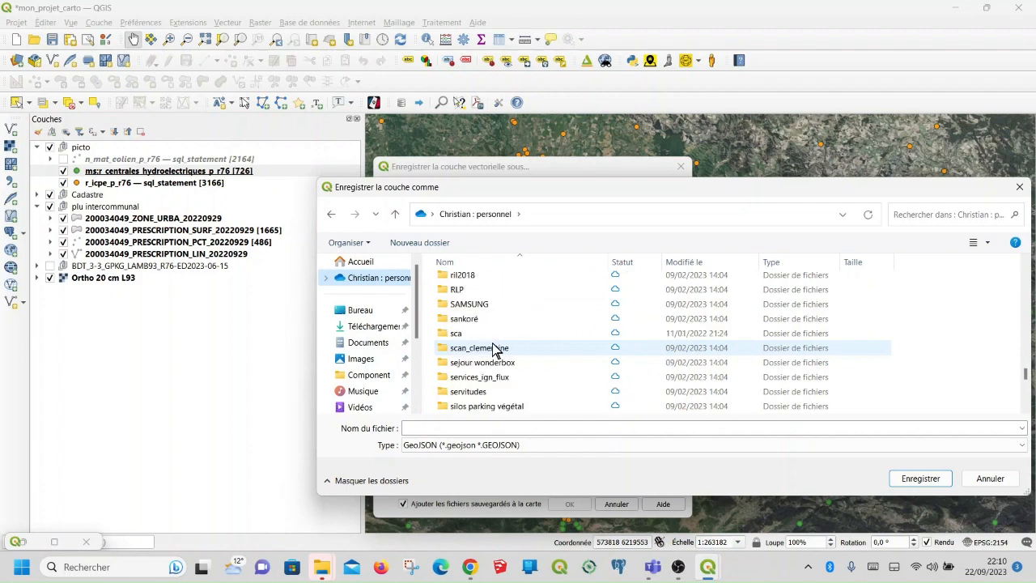
{"action": "scroll", "coordinate": [496, 350], "scroll_direction": "down", "scroll_amount": 3}
{"action": "scroll", "coordinate": [496, 348], "scroll_direction": "down", "scroll_amount": 3}
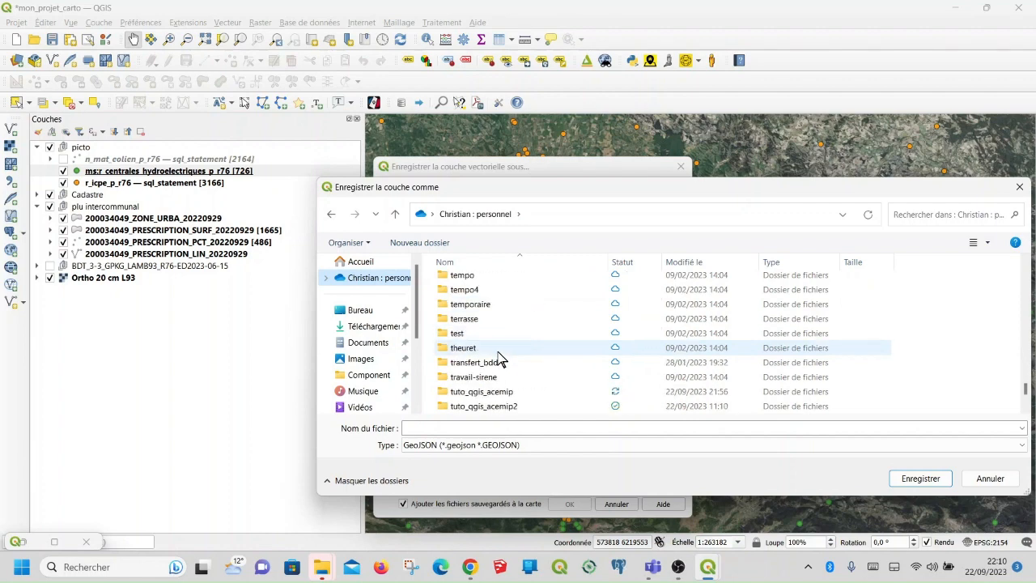
{"action": "scroll", "coordinate": [500, 348], "scroll_direction": "down", "scroll_amount": 1}
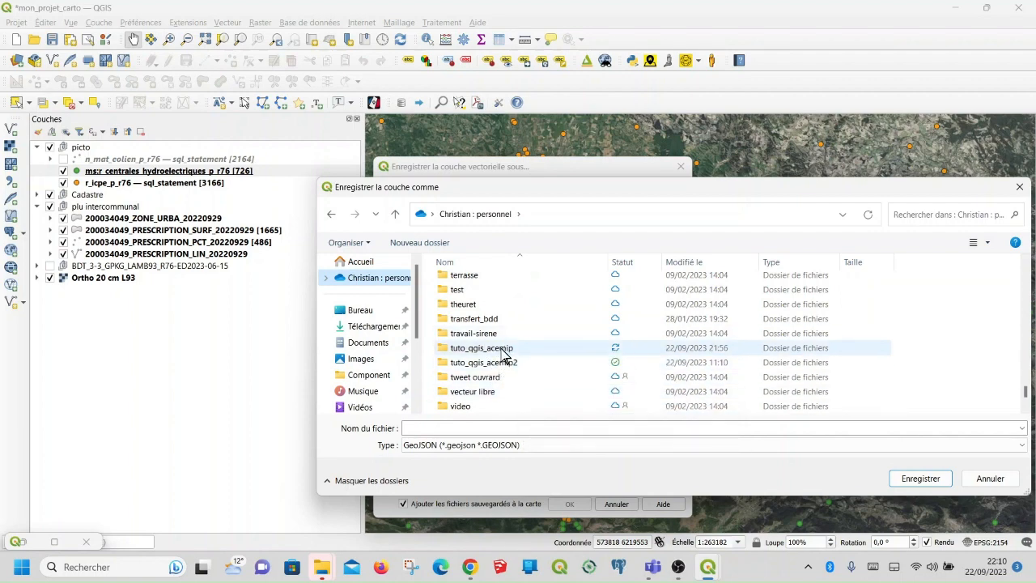
{"action": "double_click", "coordinate": [503, 348]}
Step: Name the output file centrales_hydr_occitanie and run the export, keeping EPSG:2154 and adding the saved file to the map
{"action": "left_click", "coordinate": [478, 425]}
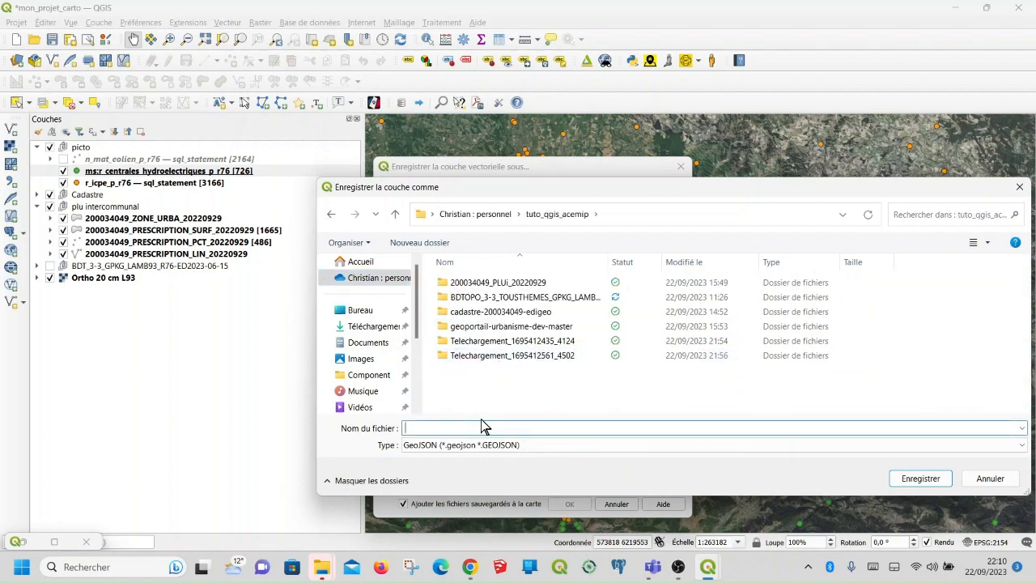
{"action": "type", "text": "centrales_hydr_occitanie"}
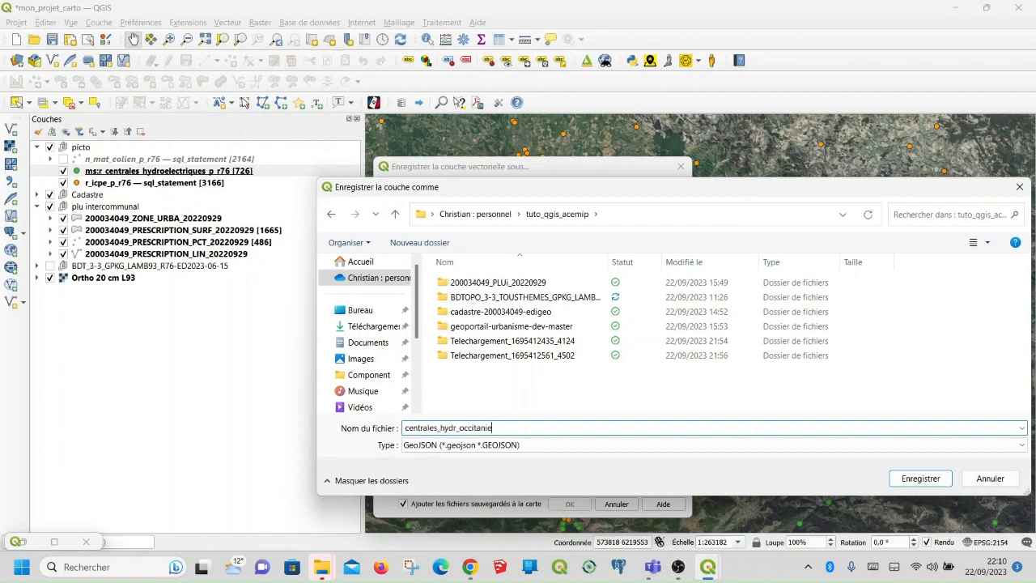
{"action": "left_click", "coordinate": [919, 478]}
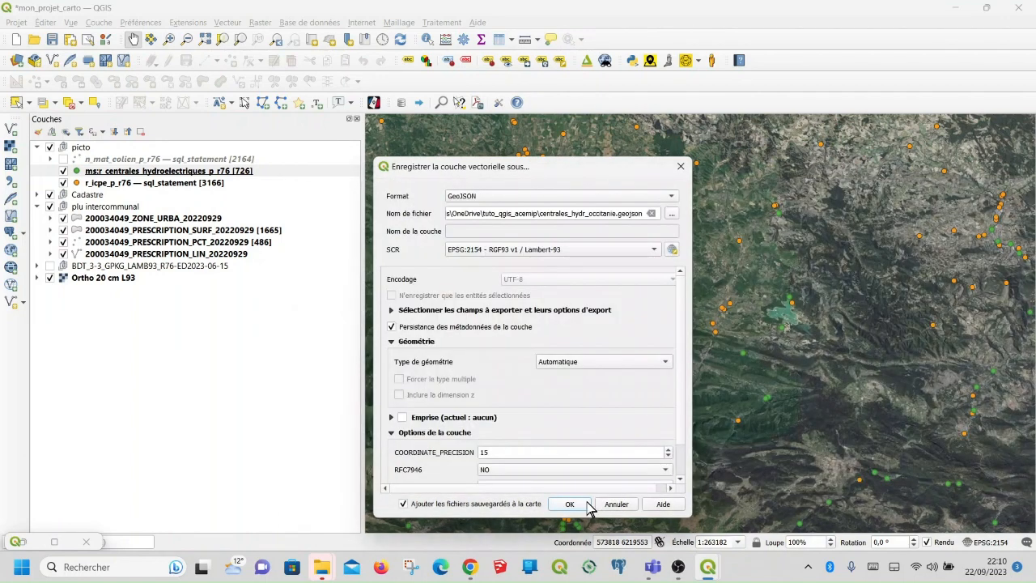
{"action": "left_click", "coordinate": [570, 505]}
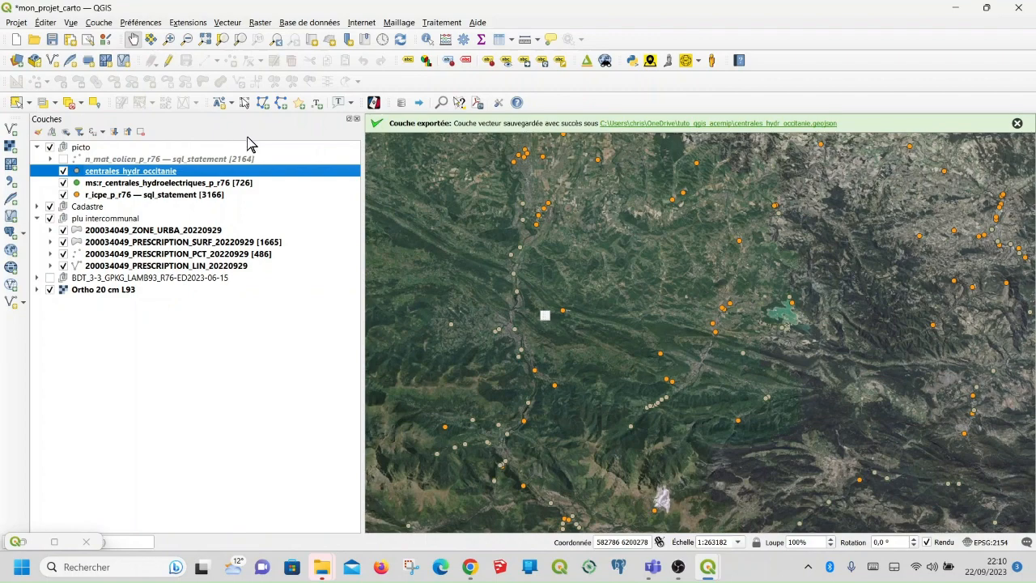
Step: Turn on the feature count for the centrales_hydr_occitanie layer and view its points across the whole Occitanie region
{"action": "right_click", "coordinate": [181, 175]}
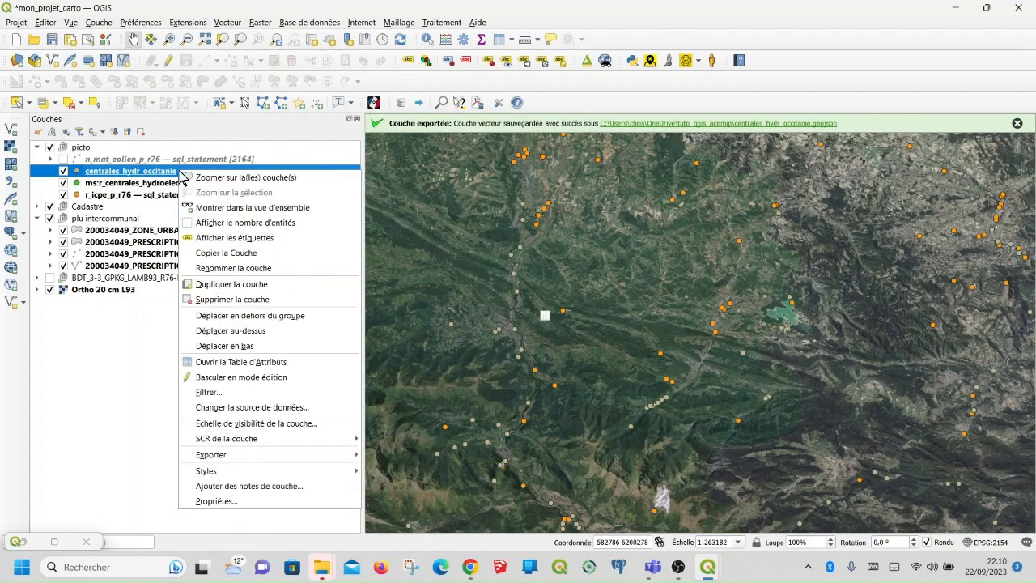
{"action": "left_click", "coordinate": [296, 223]}
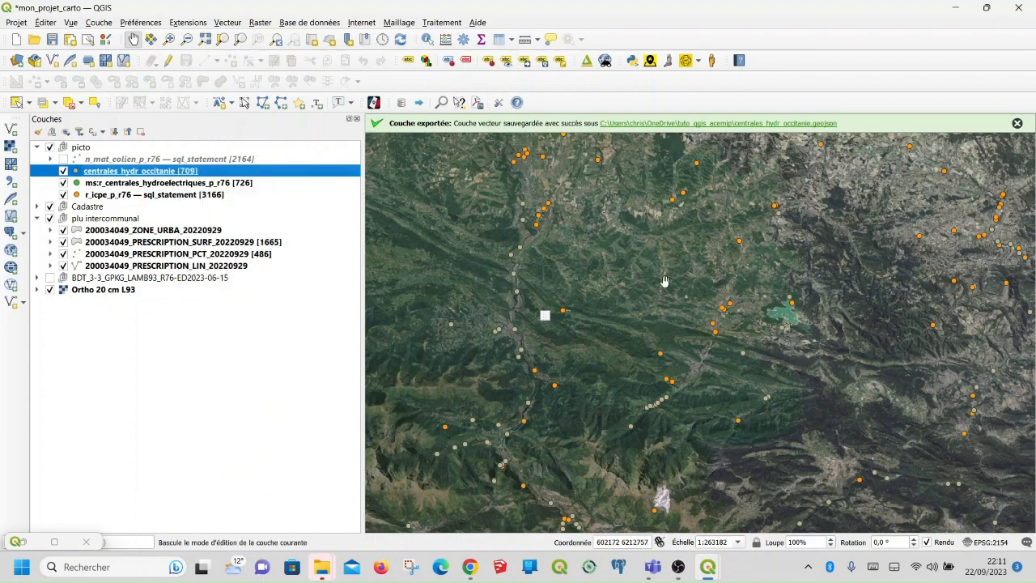
{"action": "scroll", "coordinate": [665, 282], "scroll_direction": "down", "scroll_amount": 1}
{"action": "scroll", "coordinate": [664, 283], "scroll_direction": "down", "scroll_amount": 1}
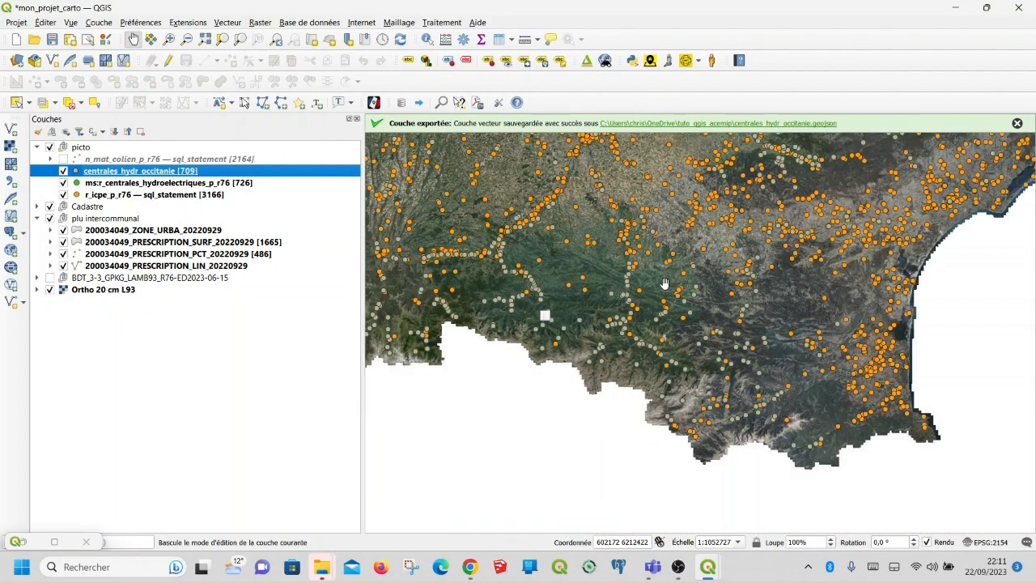
{"action": "scroll", "coordinate": [665, 283], "scroll_direction": "down", "scroll_amount": 1}
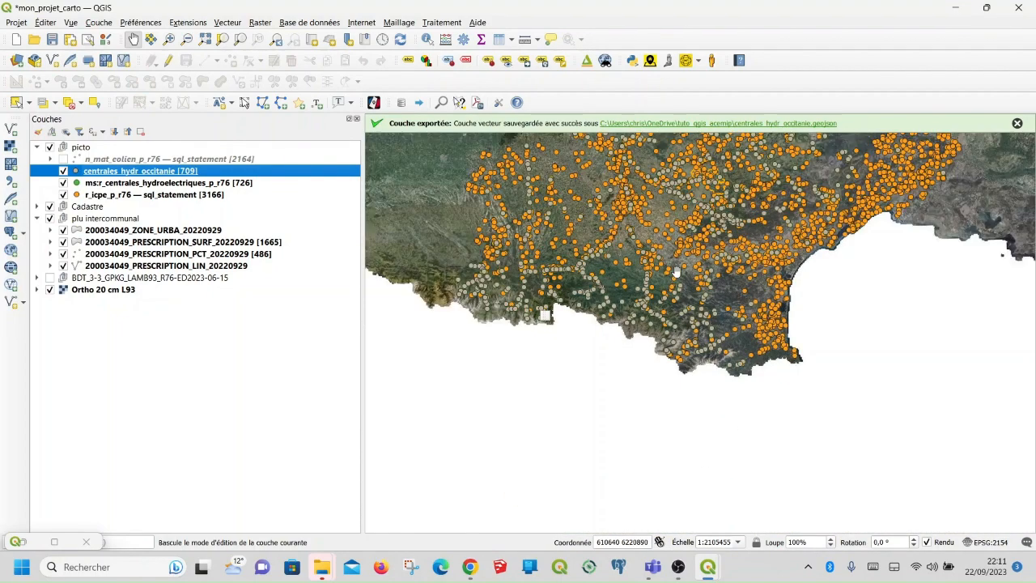
{"action": "left_click_drag", "start_coordinate": [677, 272], "coordinate": [662, 357]}
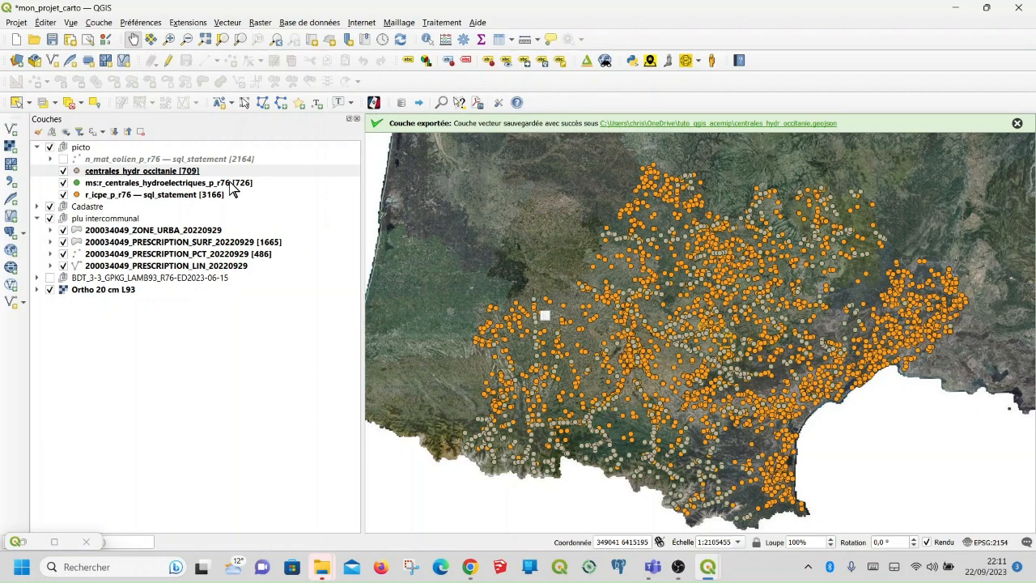
{"action": "left_click", "coordinate": [231, 187]}
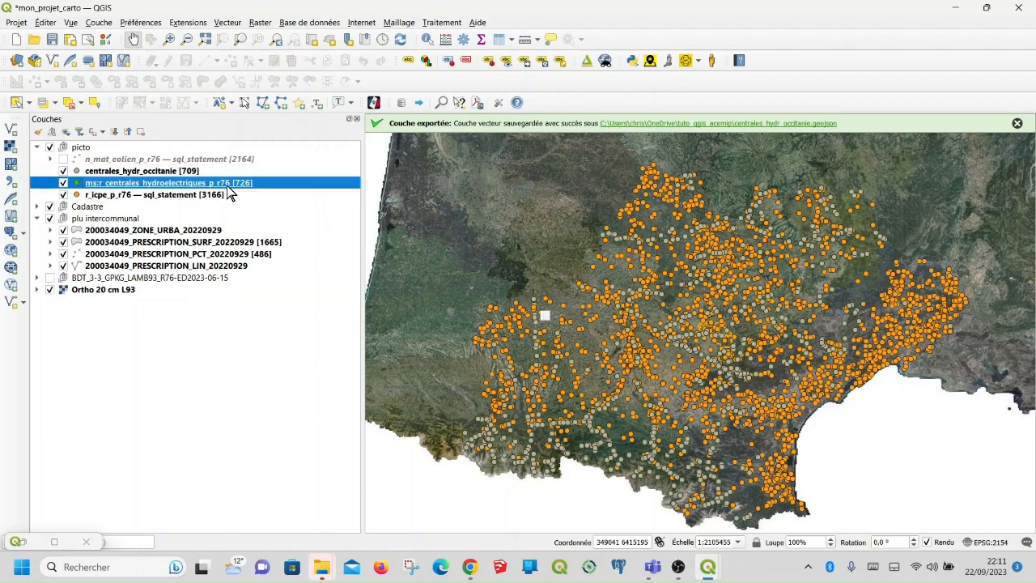
Step: Remove the ms:r_centrales_hydroelectriques_p_r76 WFS layer from the picto group, keeping its saved GeoJSON copy
{"action": "right_click", "coordinate": [235, 189]}
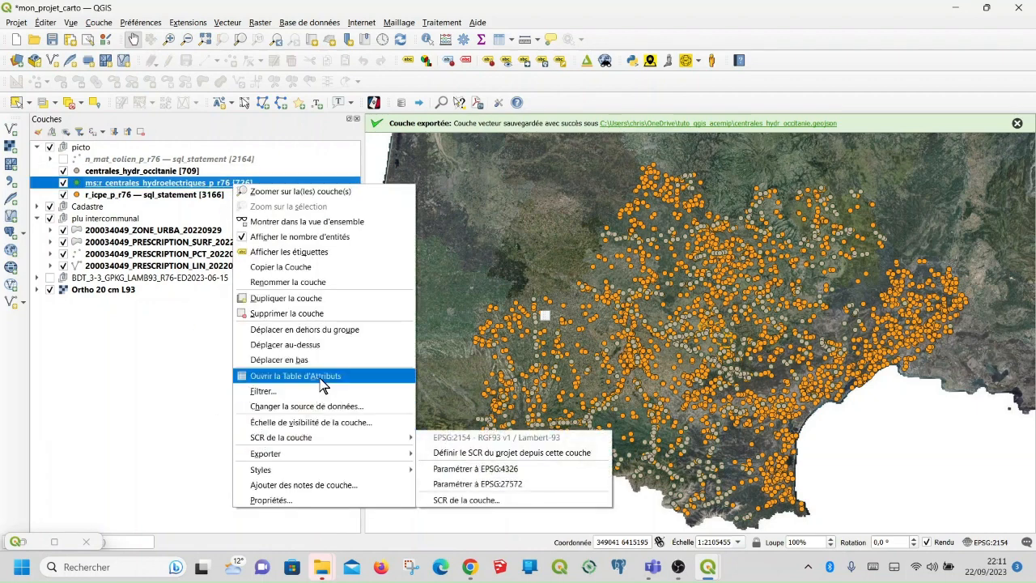
{"action": "left_click", "coordinate": [327, 314]}
{"action": "left_click", "coordinate": [524, 296]}
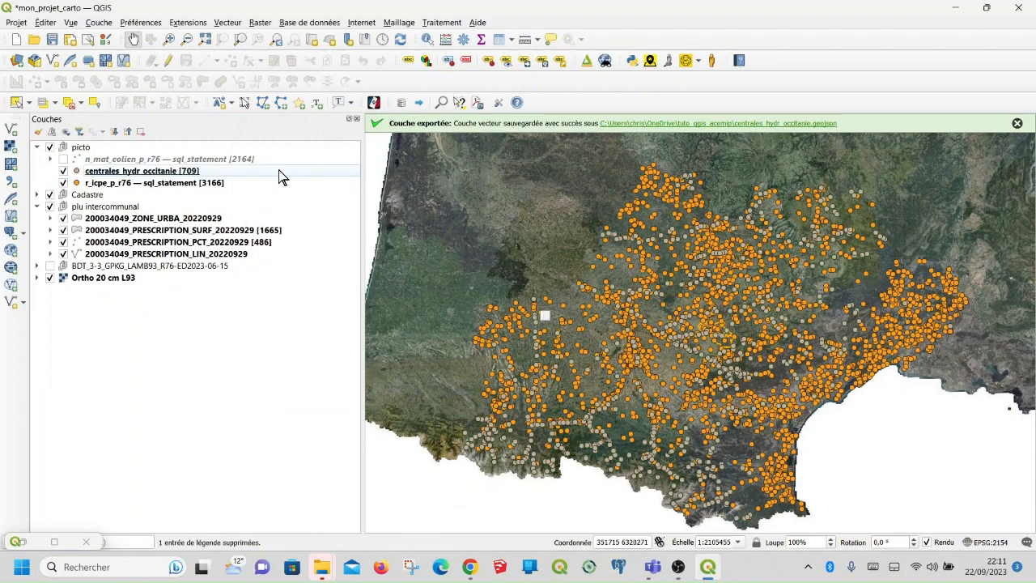
{"action": "scroll", "coordinate": [713, 316], "scroll_direction": "up", "scroll_amount": 1}
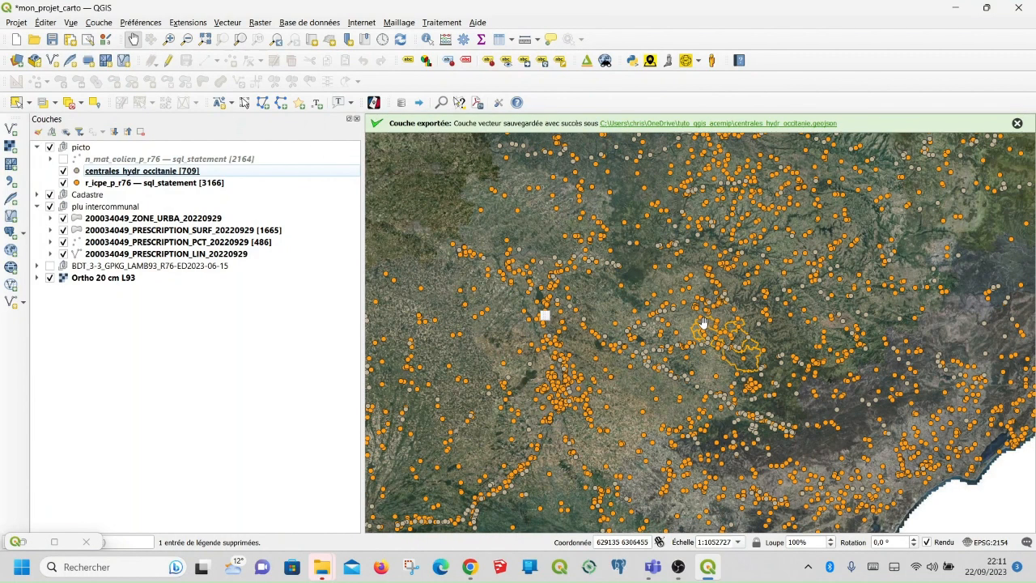
{"action": "scroll", "coordinate": [700, 317], "scroll_direction": "up", "scroll_amount": 1}
{"action": "scroll", "coordinate": [698, 318], "scroll_direction": "up", "scroll_amount": 1}
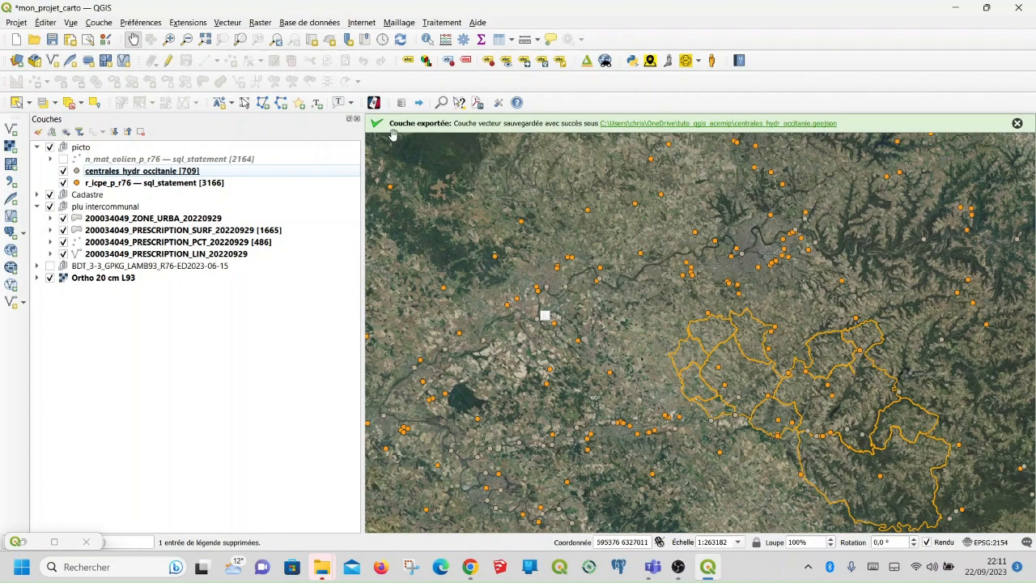
Step: Add the "[DREAL Occitanie] Natura 2000 - ZSC" layer (ms:r_dh_s_r76) to the project from the wfs picto connection
{"action": "left_click", "coordinate": [10, 288]}
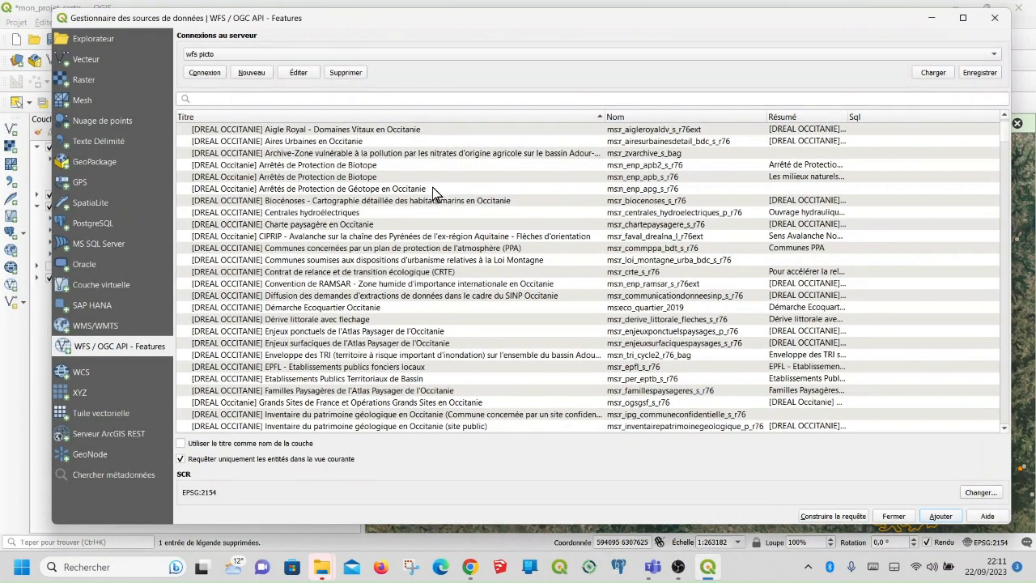
{"action": "scroll", "coordinate": [433, 187], "scroll_direction": "down", "scroll_amount": 3}
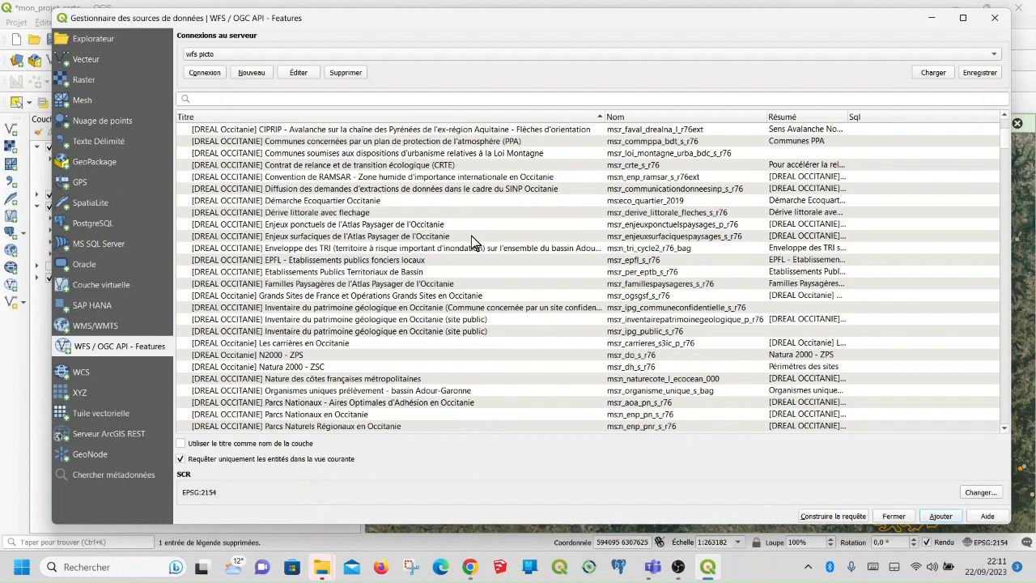
{"action": "scroll", "coordinate": [473, 242], "scroll_direction": "down", "scroll_amount": 2}
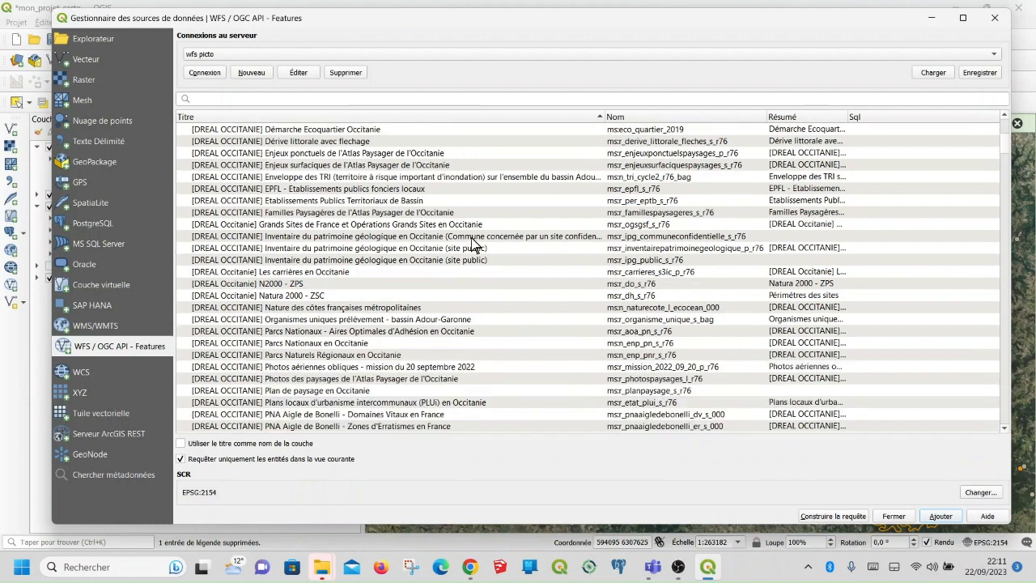
{"action": "left_click", "coordinate": [442, 296]}
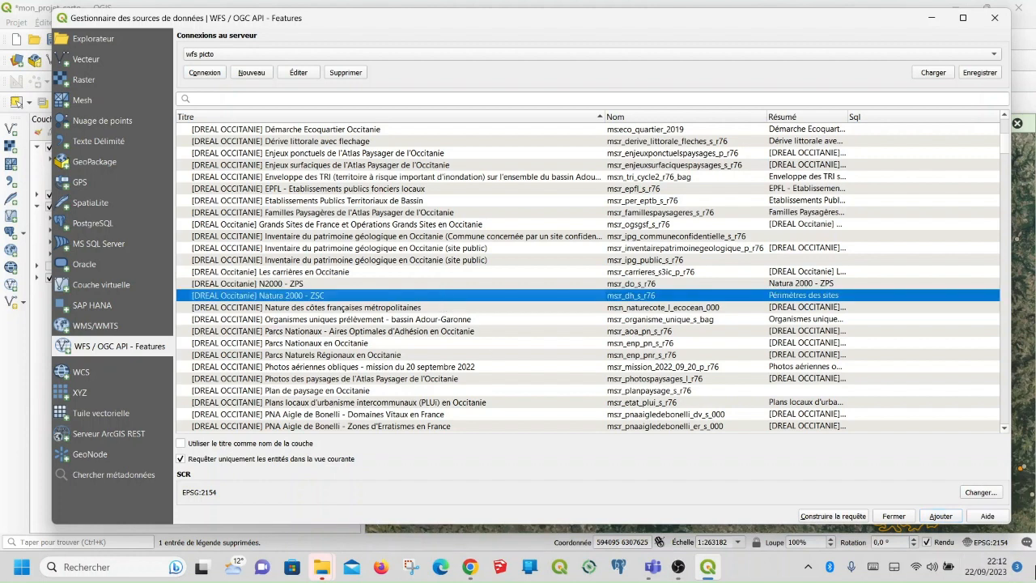
{"action": "left_click", "coordinate": [942, 518]}
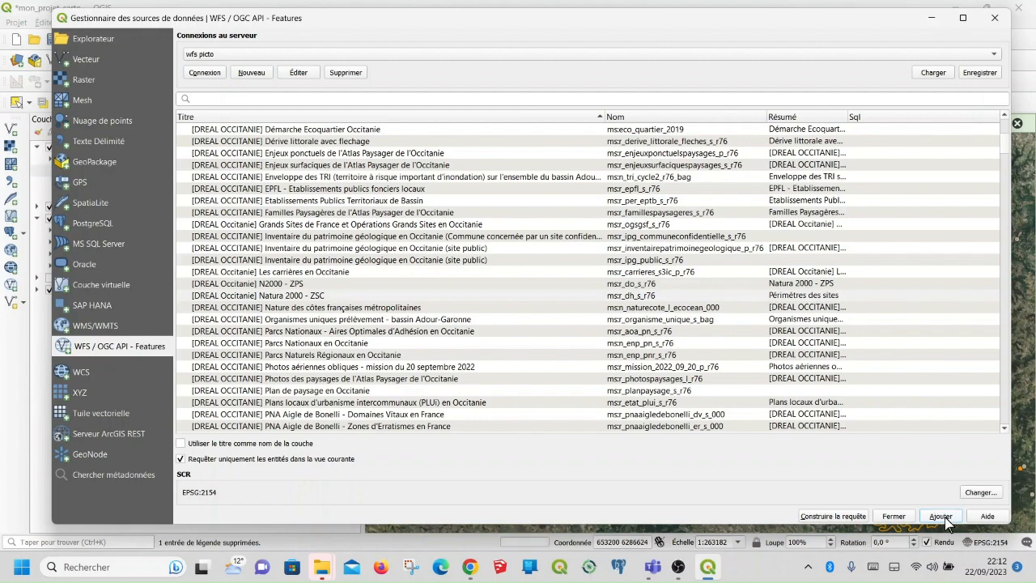
{"action": "left_click", "coordinate": [995, 18]}
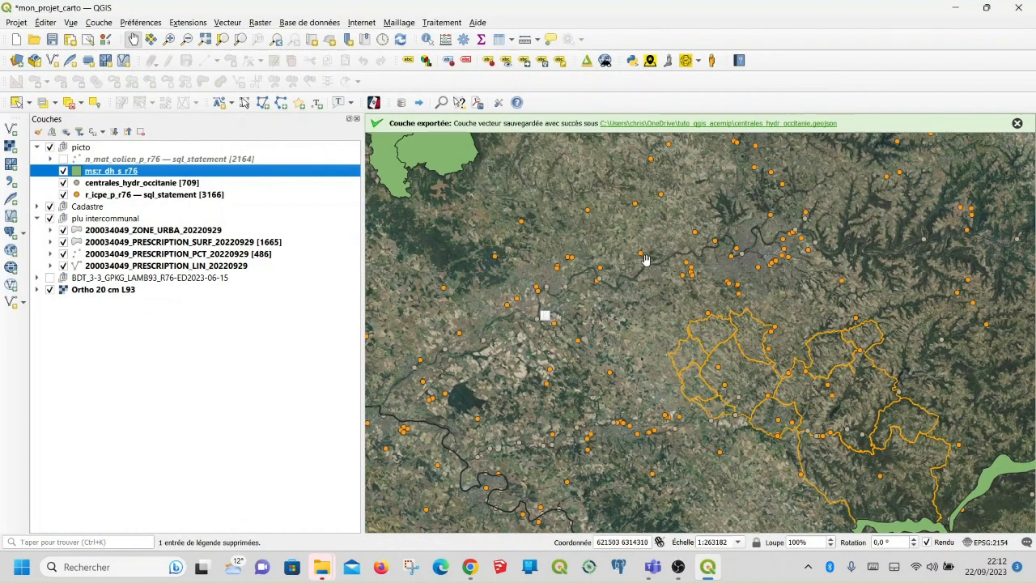
Step: Select all polygons of the ms:r_dh_s_r76 layer across the whole Occitanie region
{"action": "scroll", "coordinate": [645, 258], "scroll_direction": "down", "scroll_amount": 1}
{"action": "scroll", "coordinate": [645, 257], "scroll_direction": "down", "scroll_amount": 1}
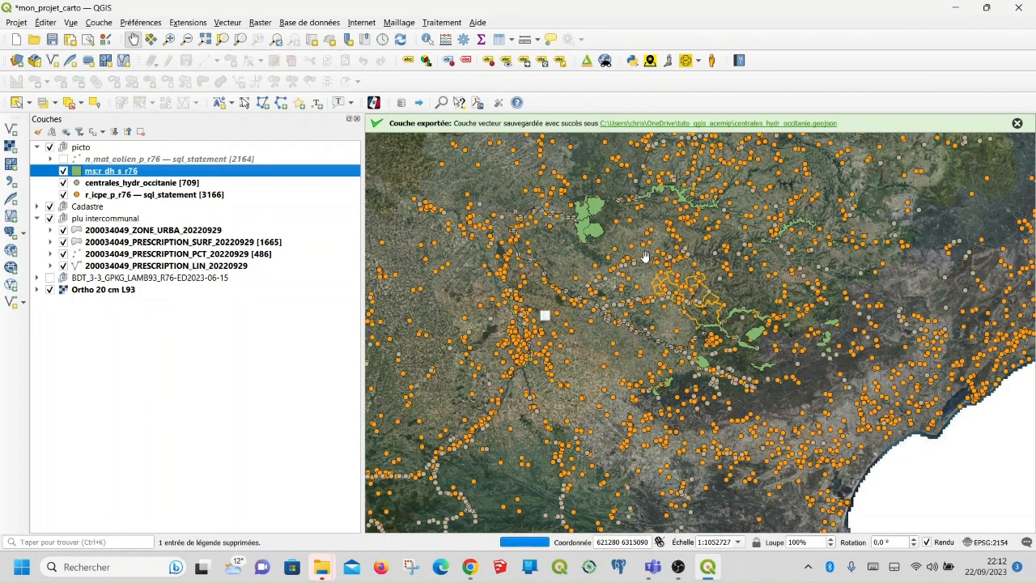
{"action": "scroll", "coordinate": [646, 257], "scroll_direction": "down", "scroll_amount": 1}
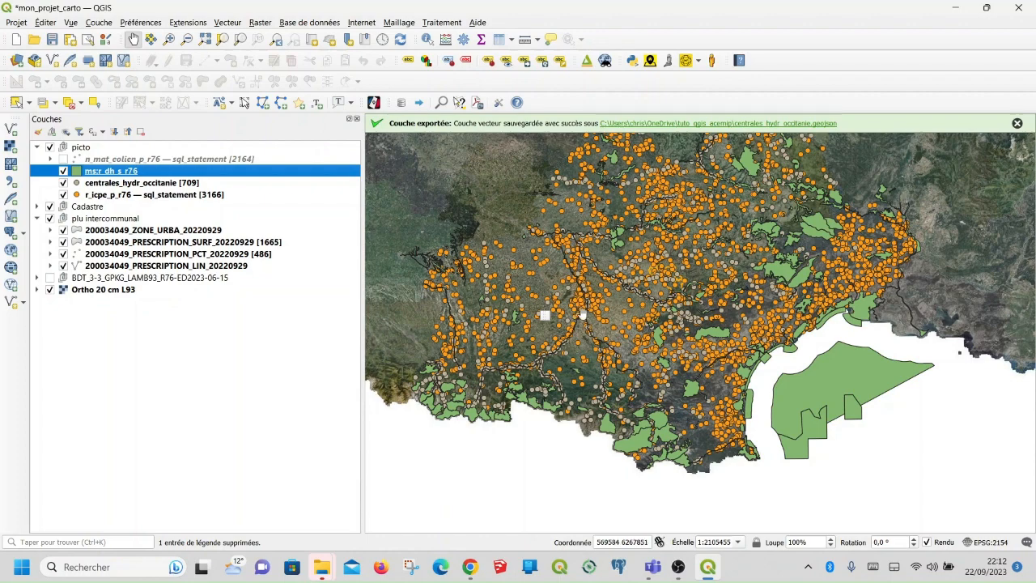
{"action": "scroll", "coordinate": [583, 316], "scroll_direction": "down", "scroll_amount": 1}
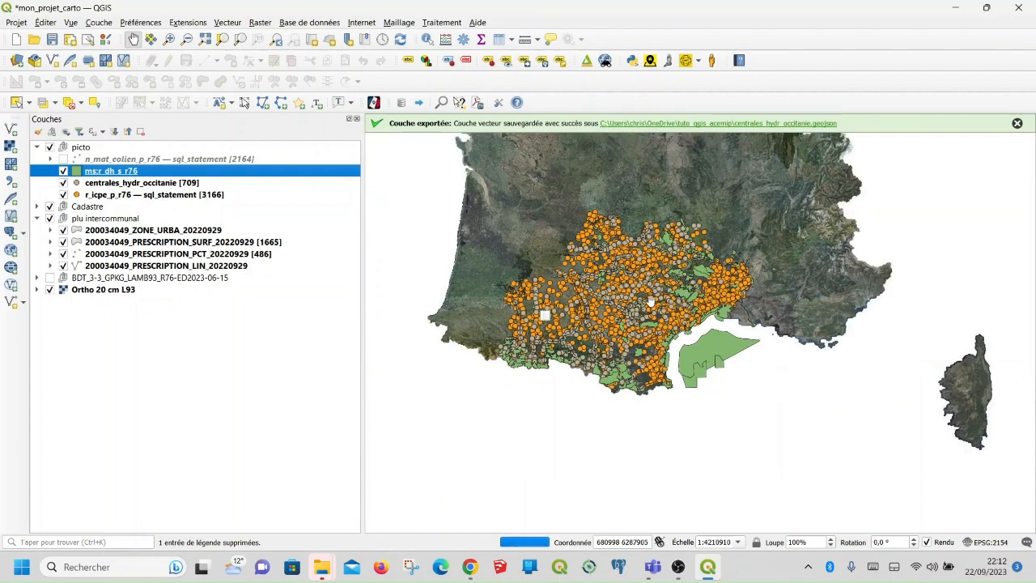
{"action": "scroll", "coordinate": [613, 269], "scroll_direction": "up", "scroll_amount": 1}
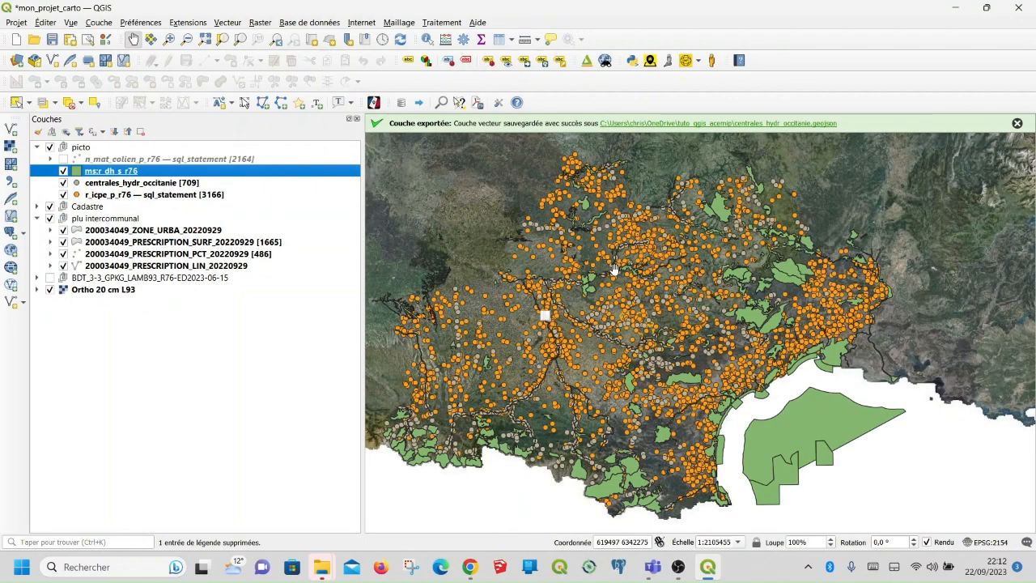
{"action": "scroll", "coordinate": [614, 268], "scroll_direction": "down", "scroll_amount": 1}
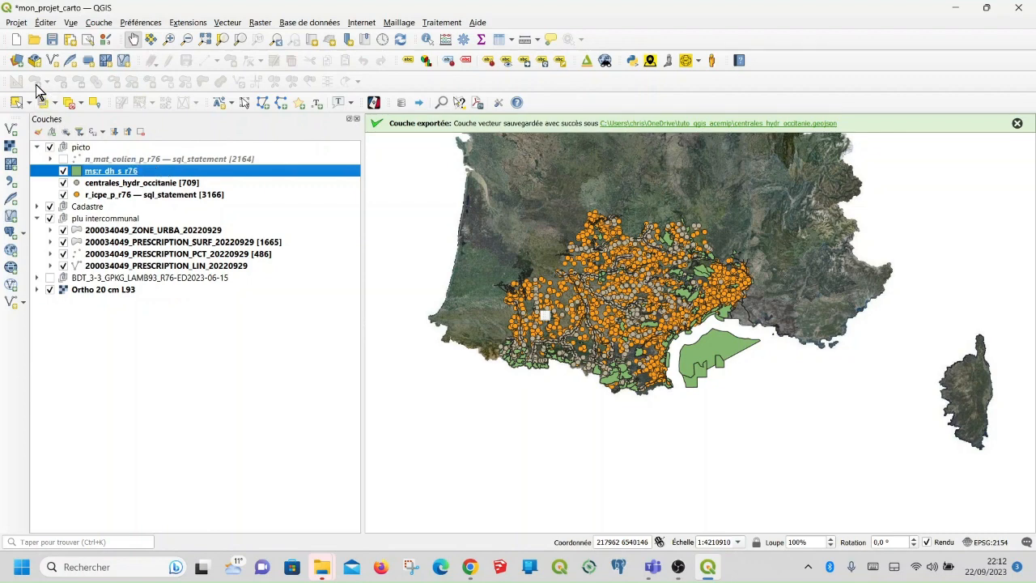
{"action": "left_click", "coordinate": [18, 103]}
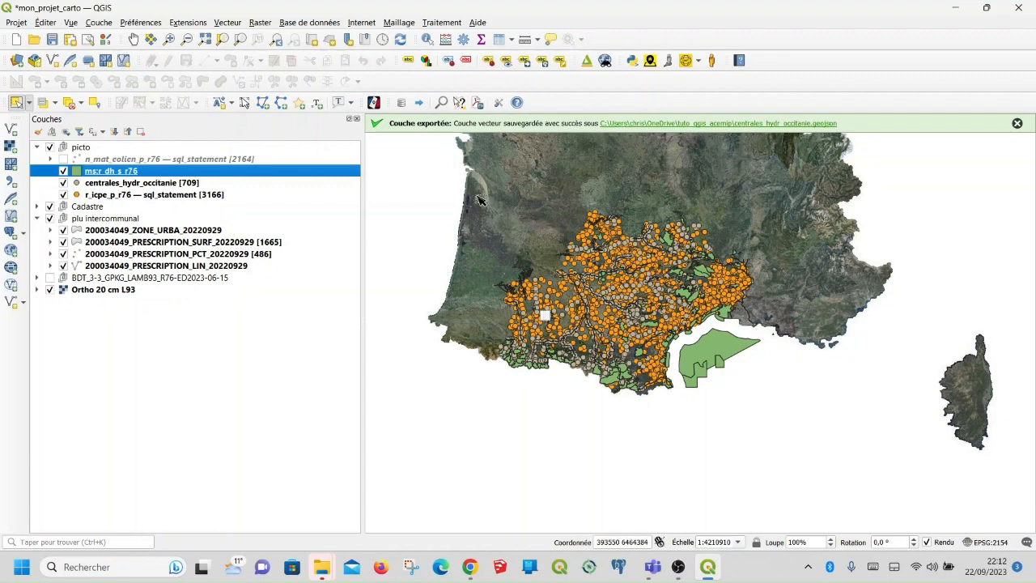
{"action": "left_click_drag", "start_coordinate": [478, 200], "coordinate": [783, 422]}
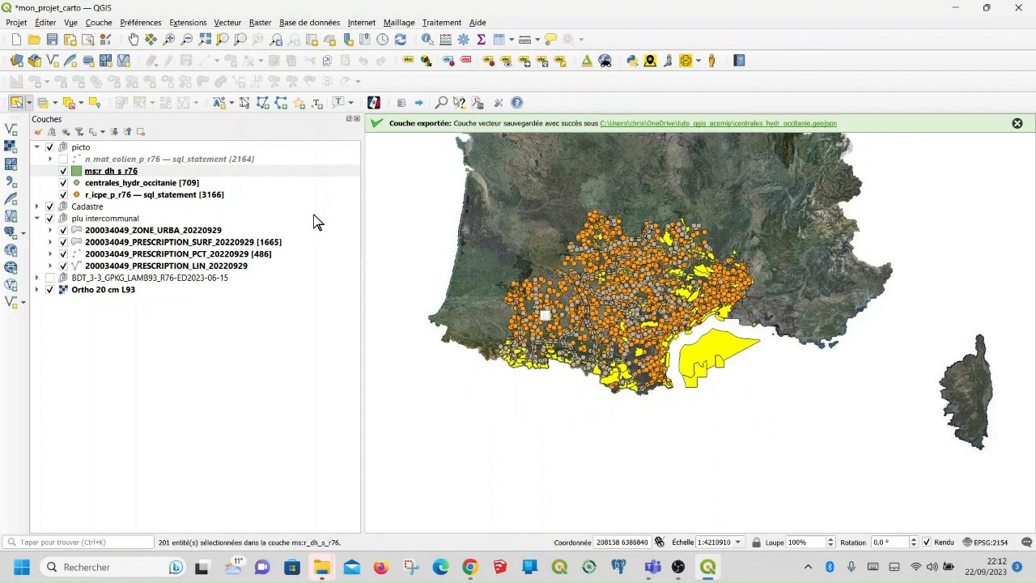
Step: Export the selected ms:r_dh_s_r76 features as a GeoJSON file named znieff_occitanie in tuto_qgis_acemip, in EPSG:2154, and add it to the map
{"action": "right_click", "coordinate": [136, 172]}
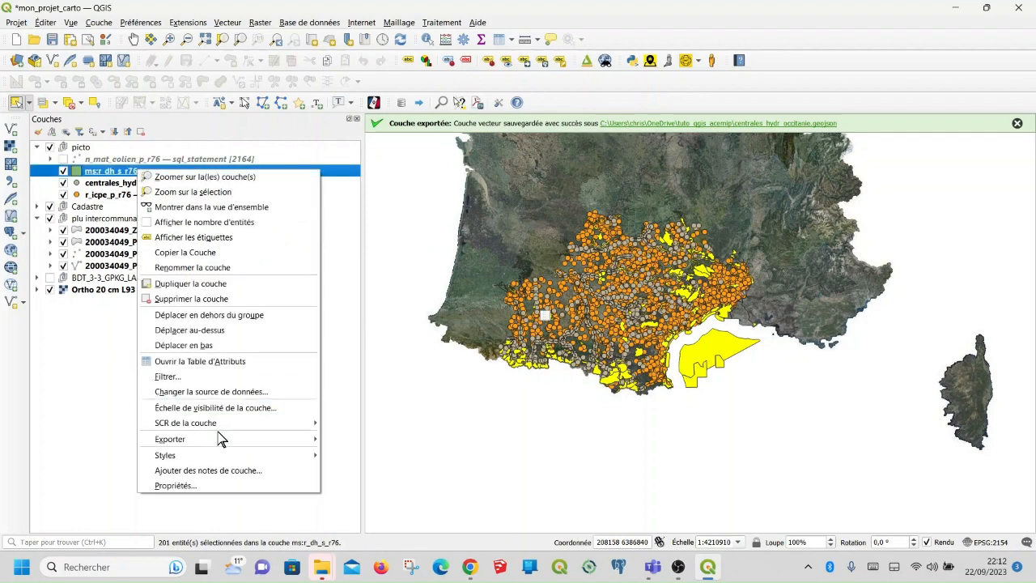
{"action": "mouse_move", "coordinate": [227, 440]}
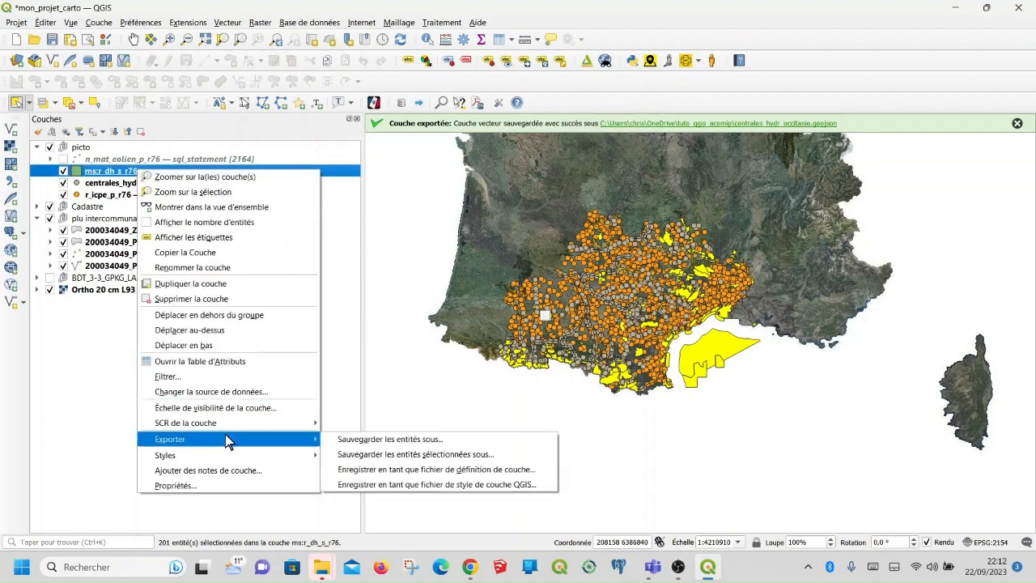
{"action": "left_click", "coordinate": [435, 462]}
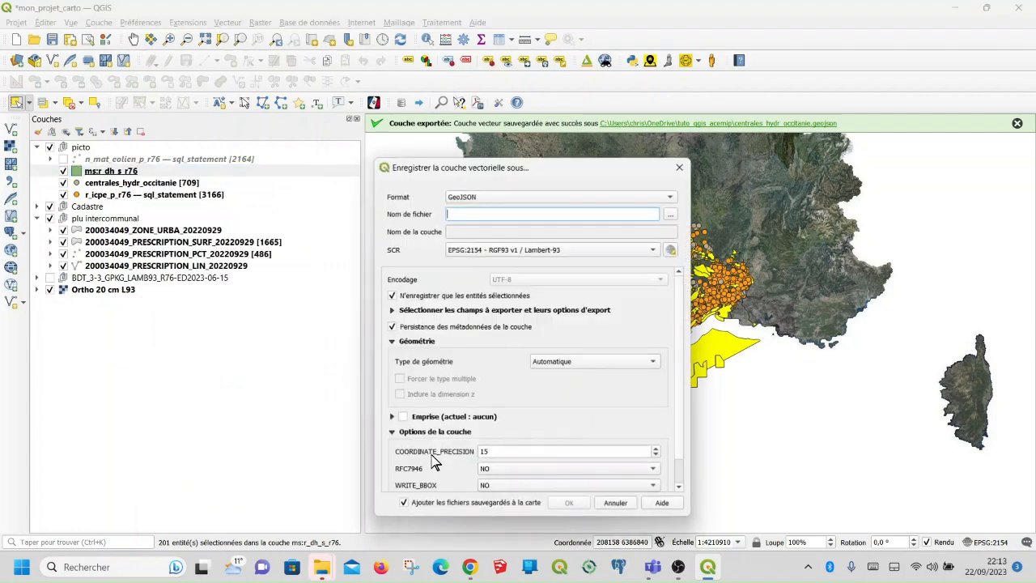
{"action": "left_click", "coordinate": [672, 213]}
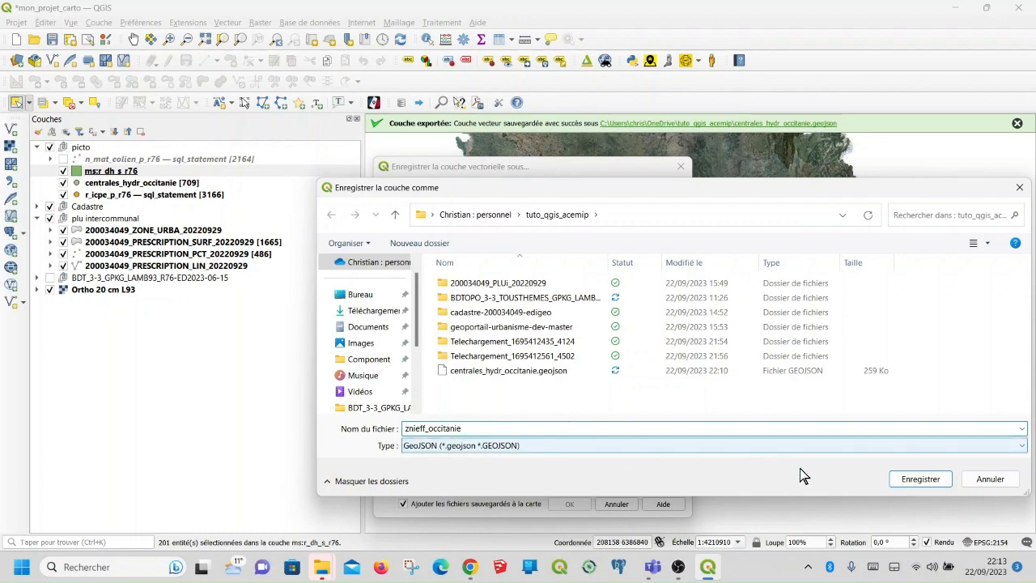
{"action": "left_click", "coordinate": [915, 479]}
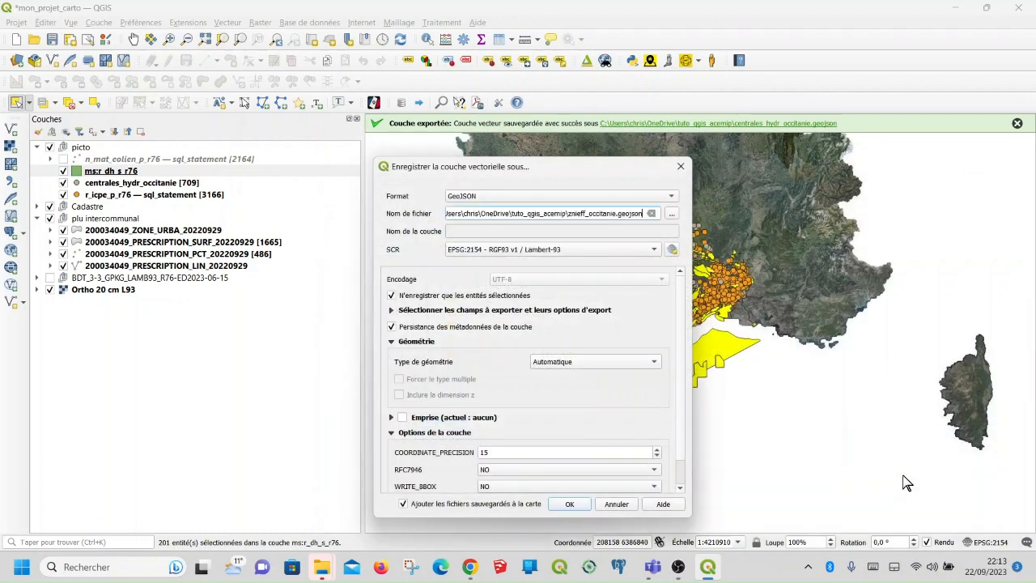
{"action": "left_click", "coordinate": [581, 503]}
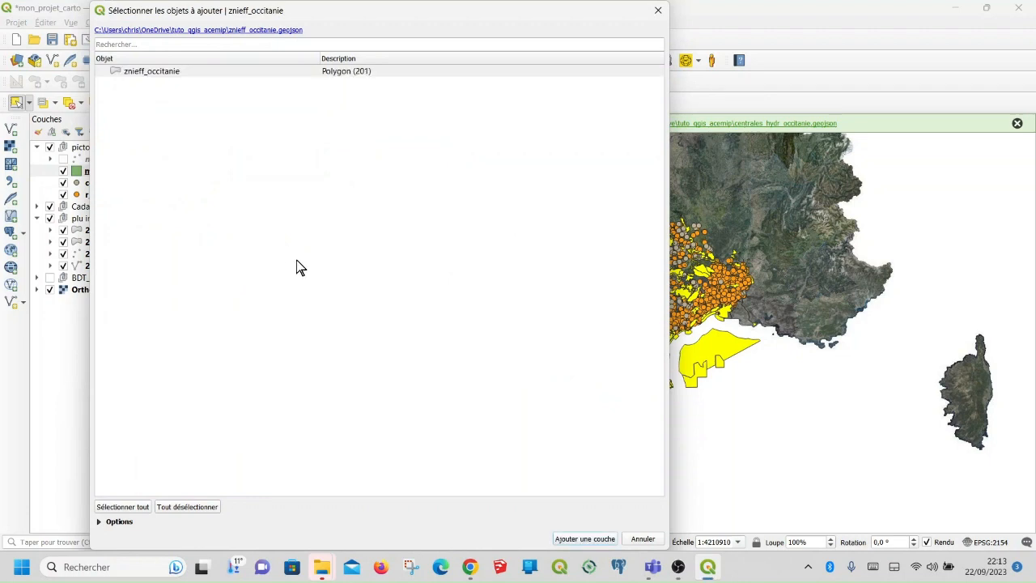
{"action": "left_click", "coordinate": [583, 540]}
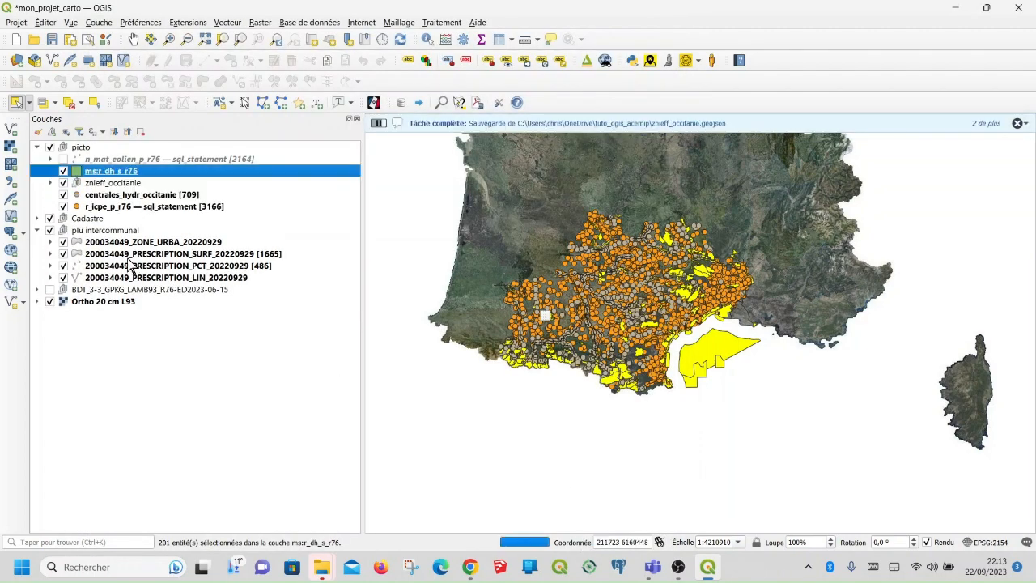
Step: With the ms:r_dh_s_r76 layer hidden, move the znieff_occitanie layer to the top of the picto group and delete its emptied subgroup
{"action": "left_click", "coordinate": [51, 183]}
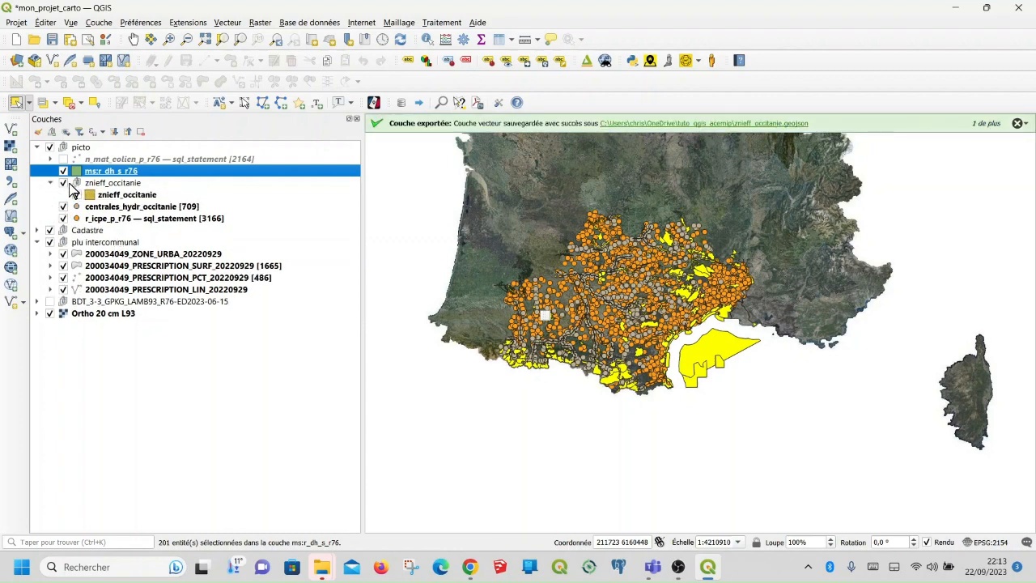
{"action": "left_click", "coordinate": [63, 170]}
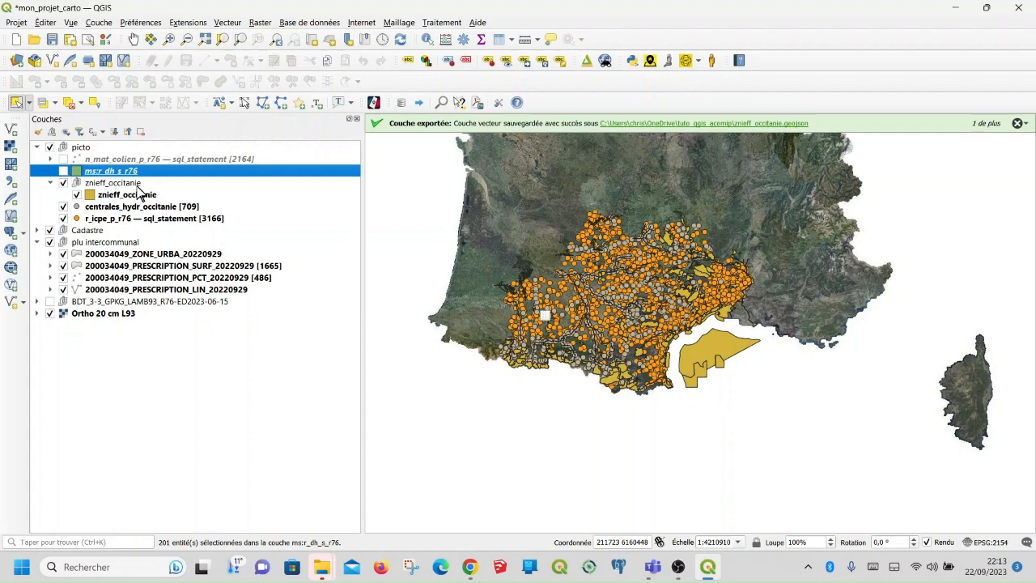
{"action": "left_click", "coordinate": [138, 184]}
{"action": "left_click_drag", "start_coordinate": [166, 167], "coordinate": [153, 186]}
{"action": "left_click", "coordinate": [129, 195]}
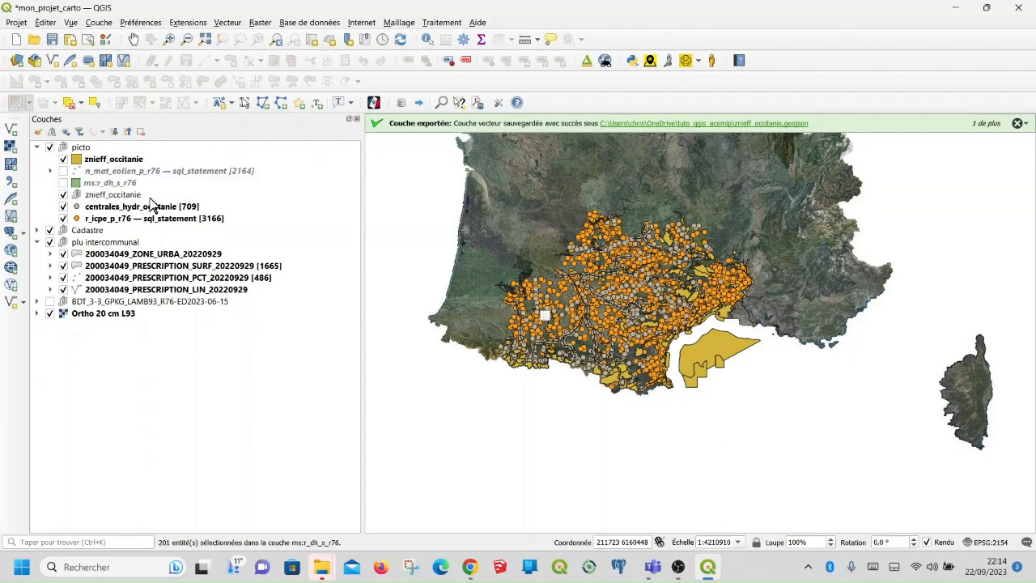
{"action": "right_click", "coordinate": [117, 200]}
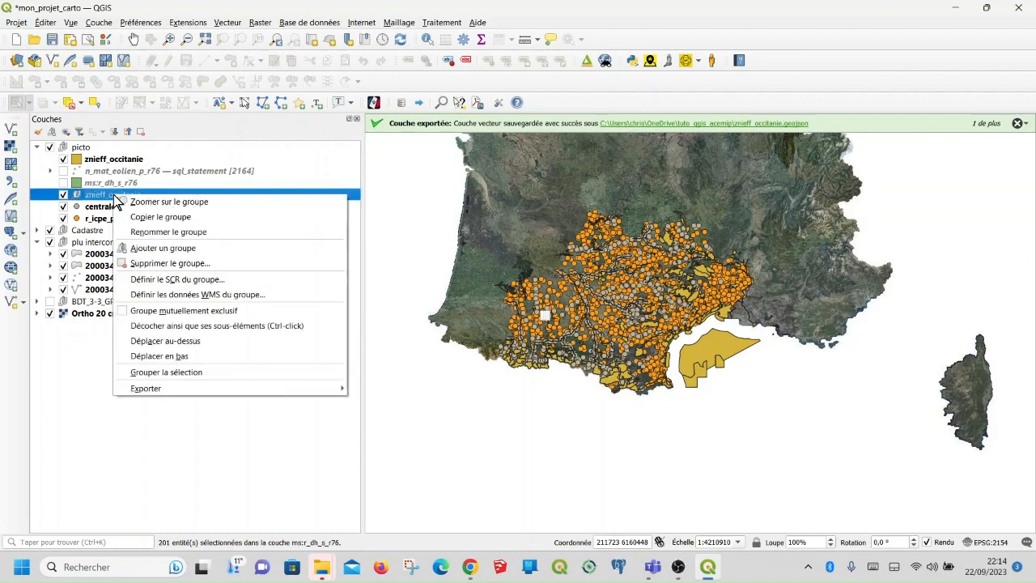
{"action": "left_click", "coordinate": [186, 264]}
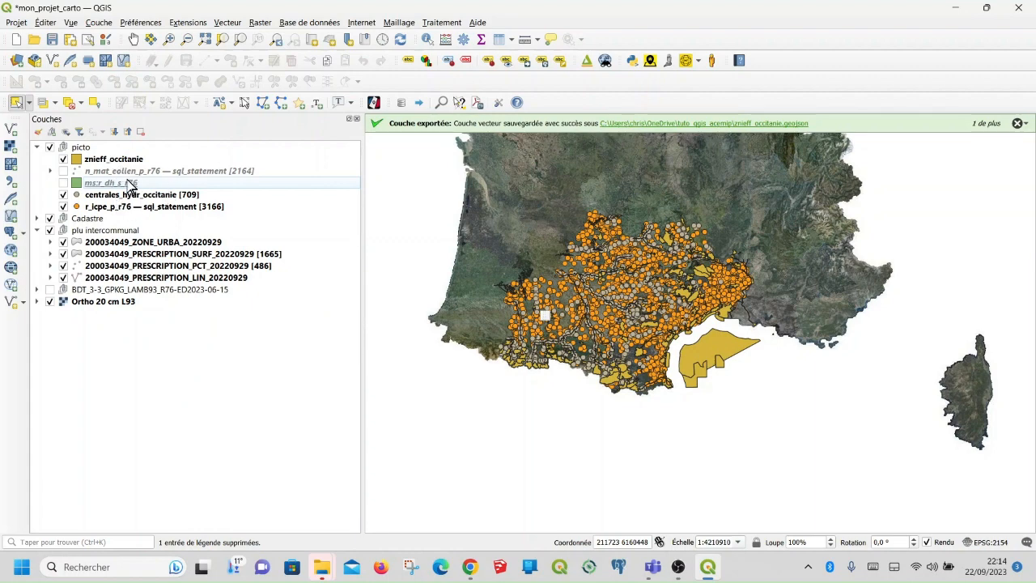
Step: Show the n_mat_eolien_p_r76 and ms:r_dh_s_r76 layers and view all the picto data together over Occitanie
{"action": "left_click", "coordinate": [64, 171]}
{"action": "left_click", "coordinate": [64, 183]}
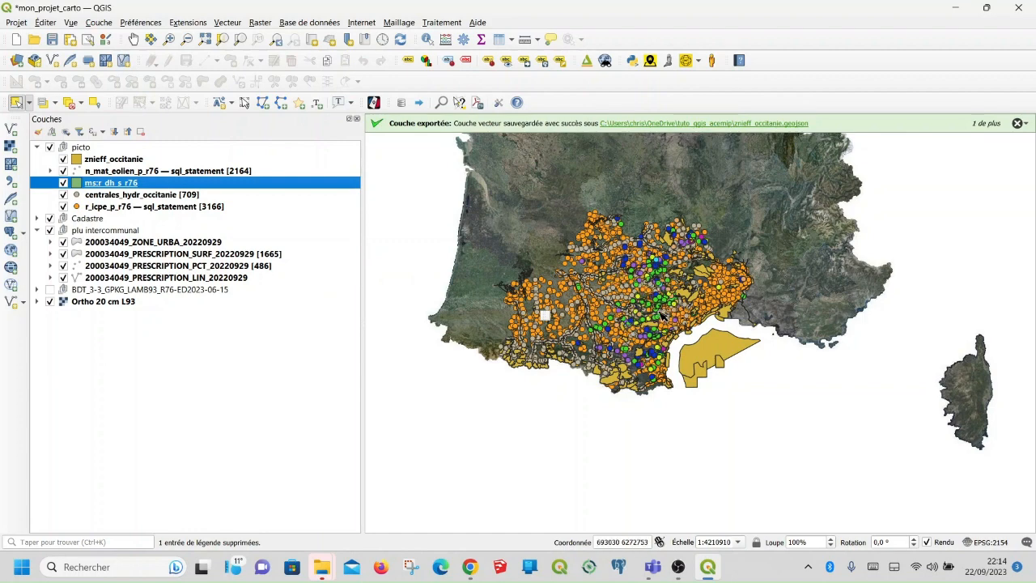
{"action": "scroll", "coordinate": [652, 304], "scroll_direction": "up", "scroll_amount": 1}
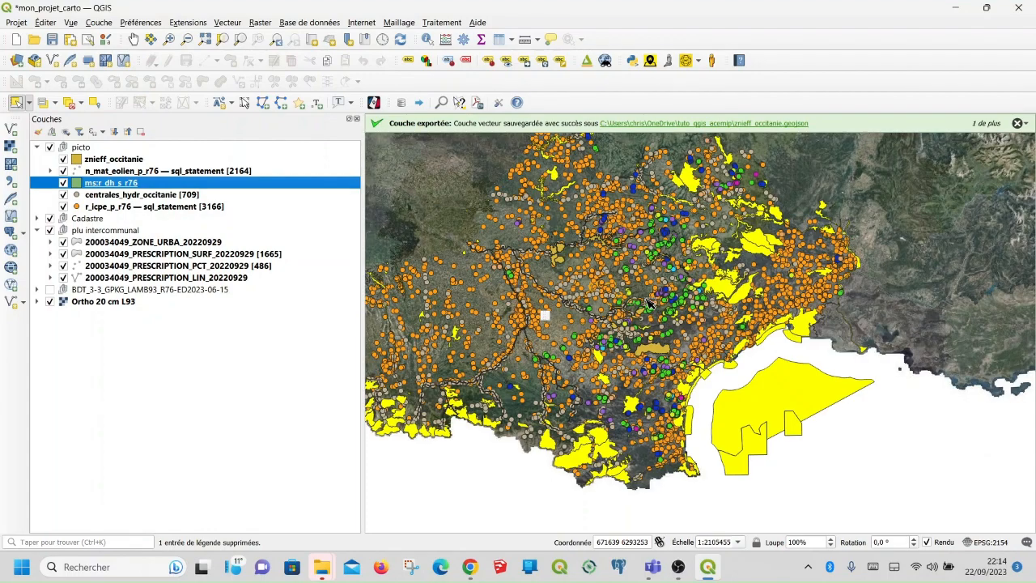
{"action": "scroll", "coordinate": [647, 302], "scroll_direction": "down", "scroll_amount": 1}
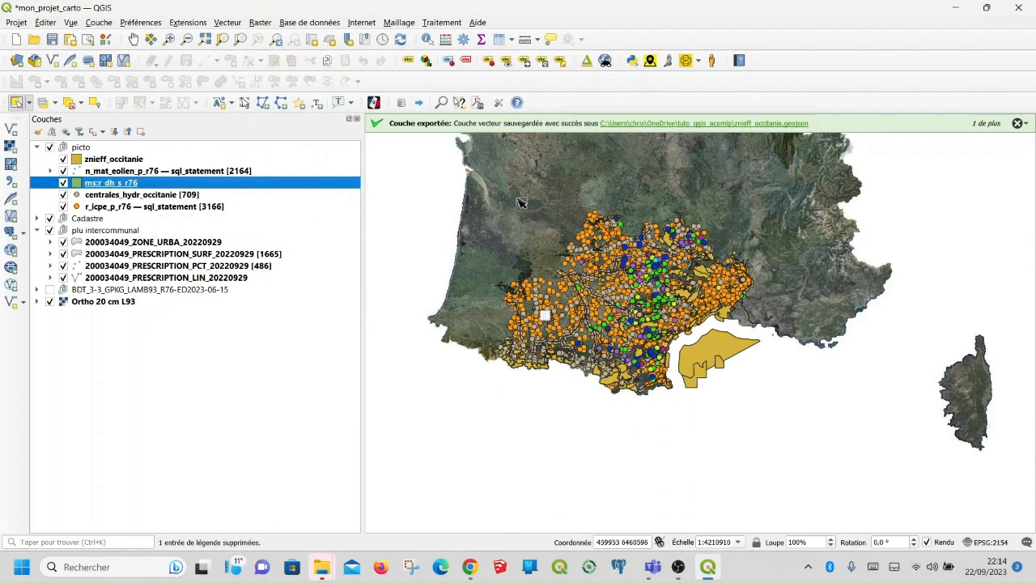
{"action": "left_click", "coordinate": [10, 104]}
{"action": "scroll", "coordinate": [644, 332], "scroll_direction": "up", "scroll_amount": 1}
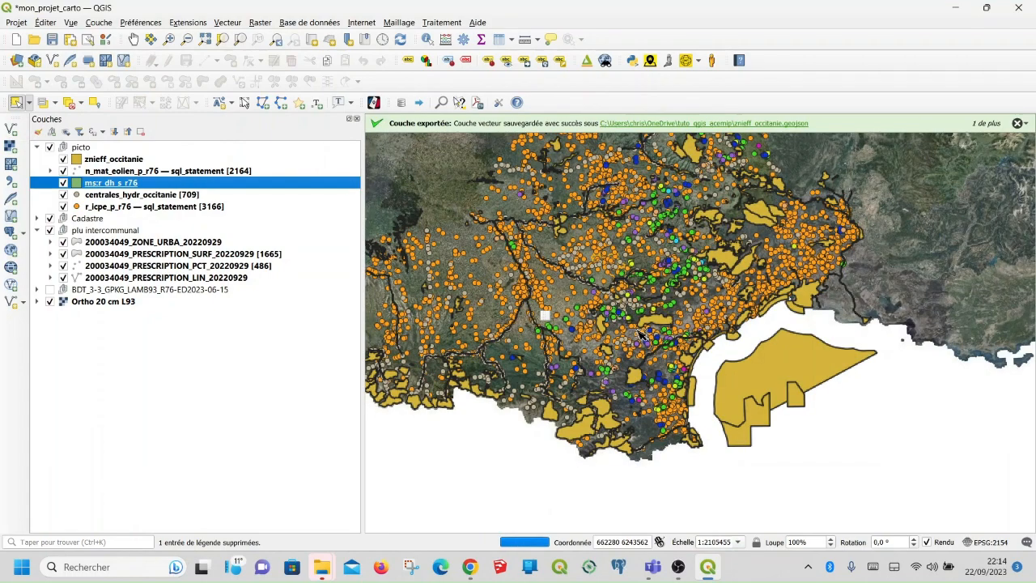
{"action": "scroll", "coordinate": [628, 336], "scroll_direction": "up", "scroll_amount": 1}
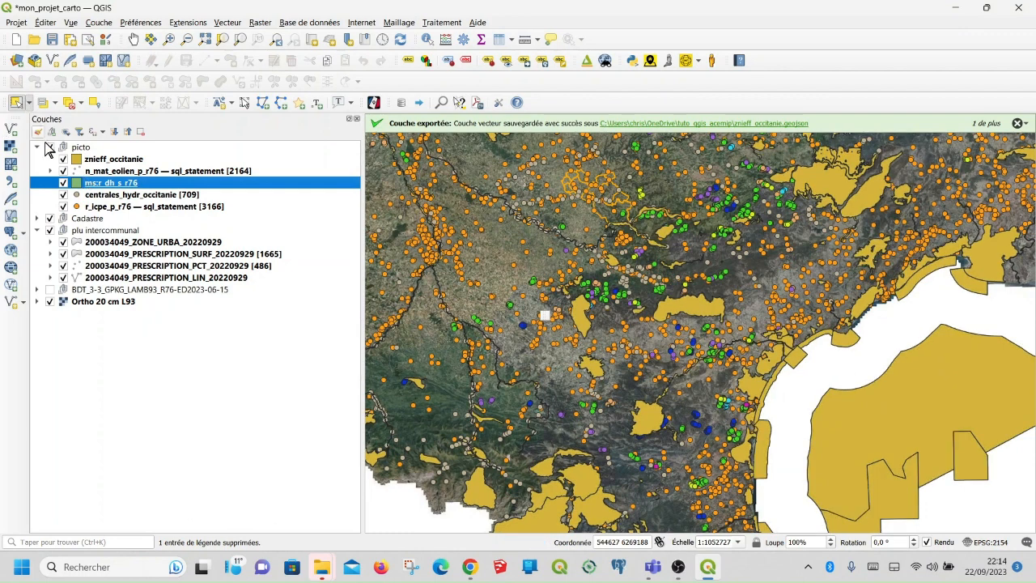
Step: Collapse the picto and plu intercommunal groups in the layer tree and view the whole region
{"action": "left_click", "coordinate": [37, 147]}
{"action": "left_click", "coordinate": [36, 171]}
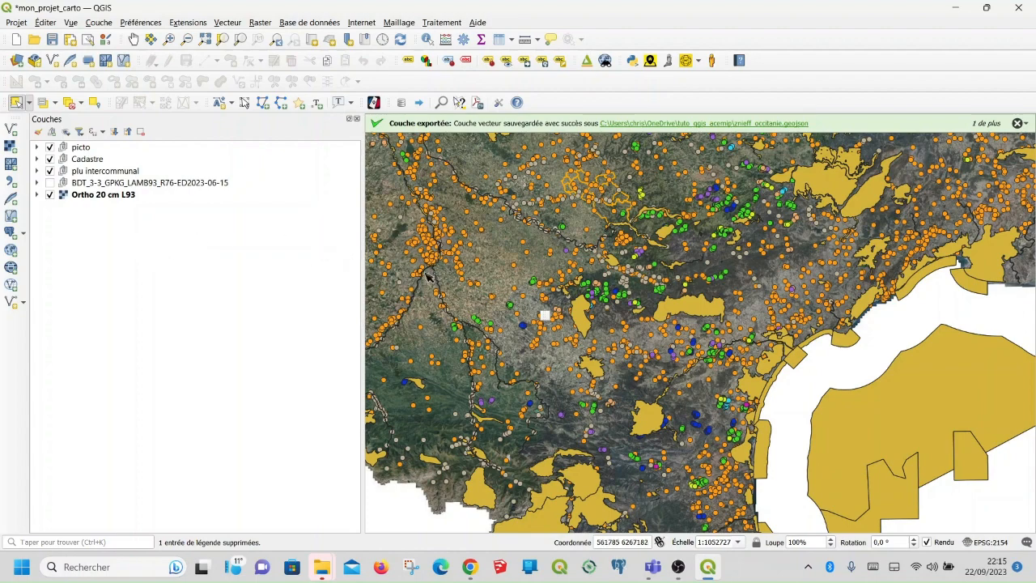
{"action": "scroll", "coordinate": [541, 312], "scroll_direction": "down", "scroll_amount": 1}
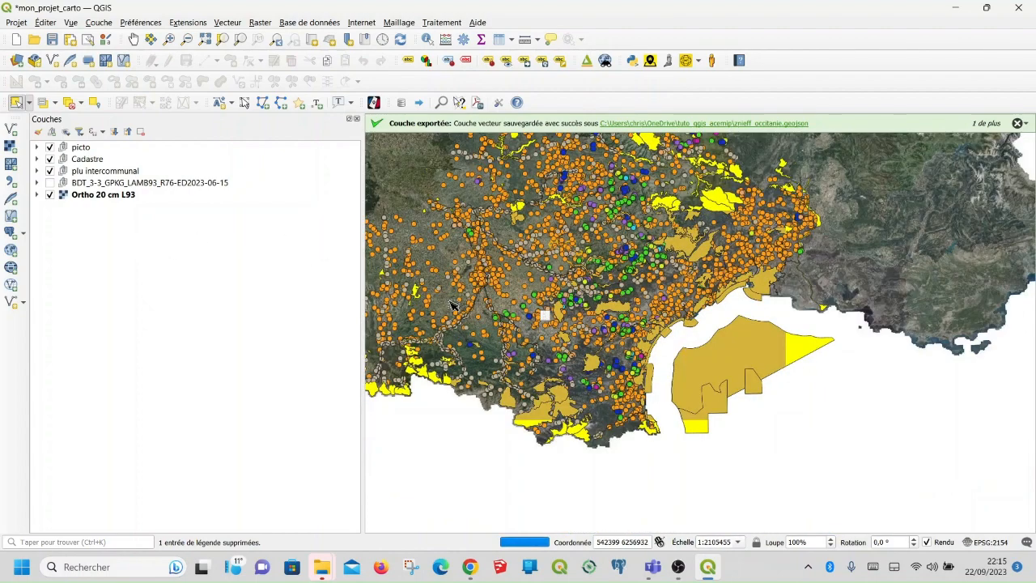
{"action": "scroll", "coordinate": [583, 324], "scroll_direction": "down", "scroll_amount": 1}
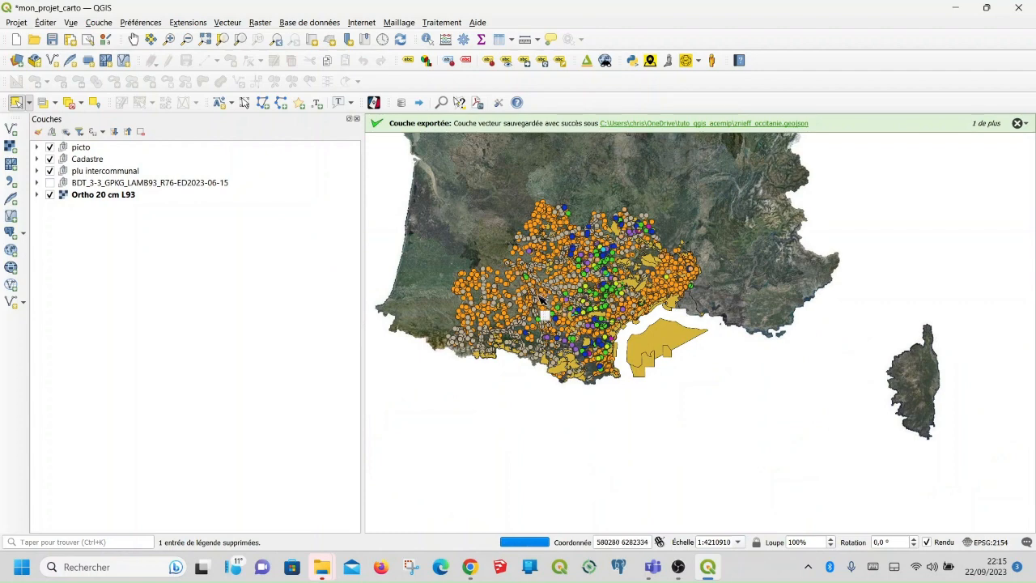